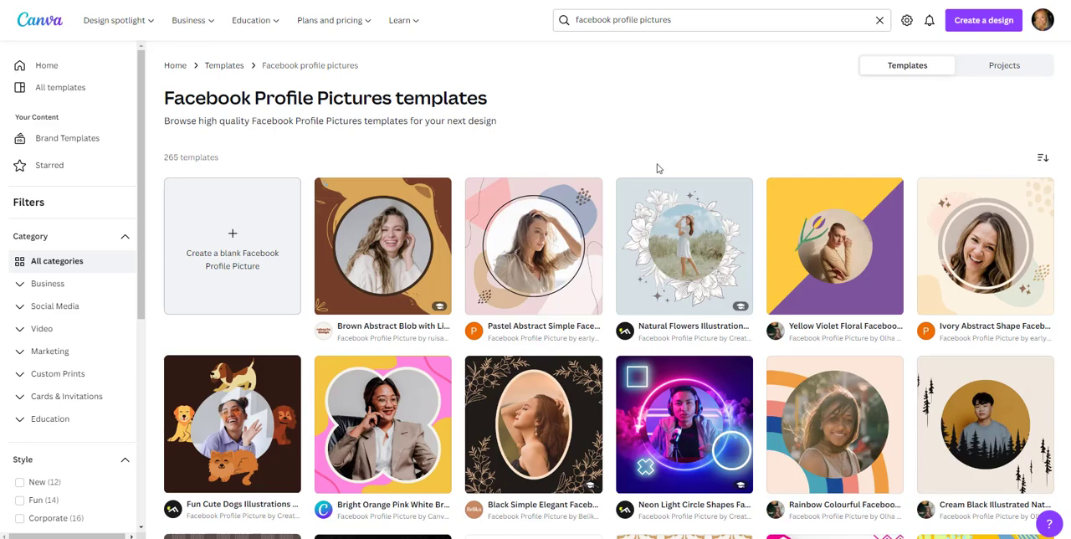
Step: Browse the Facebook profile picture templates to compare the available designs
{"action": "left_click", "coordinate": [698, 23]}
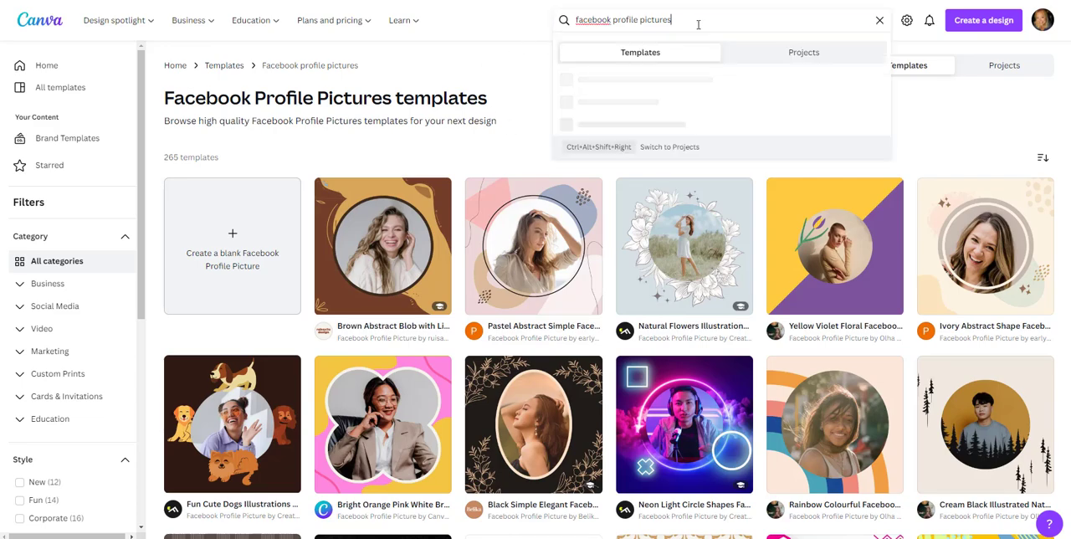
{"action": "left_click", "coordinate": [523, 86]}
{"action": "scroll", "coordinate": [836, 151], "scroll_direction": "down", "scroll_amount": 3}
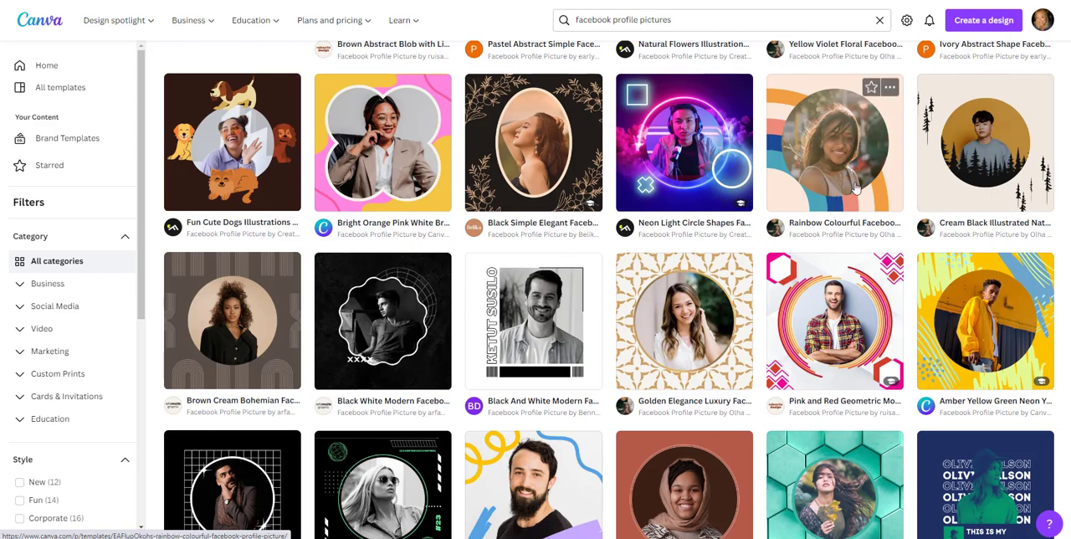
{"action": "scroll", "coordinate": [828, 301], "scroll_direction": "down", "scroll_amount": 3}
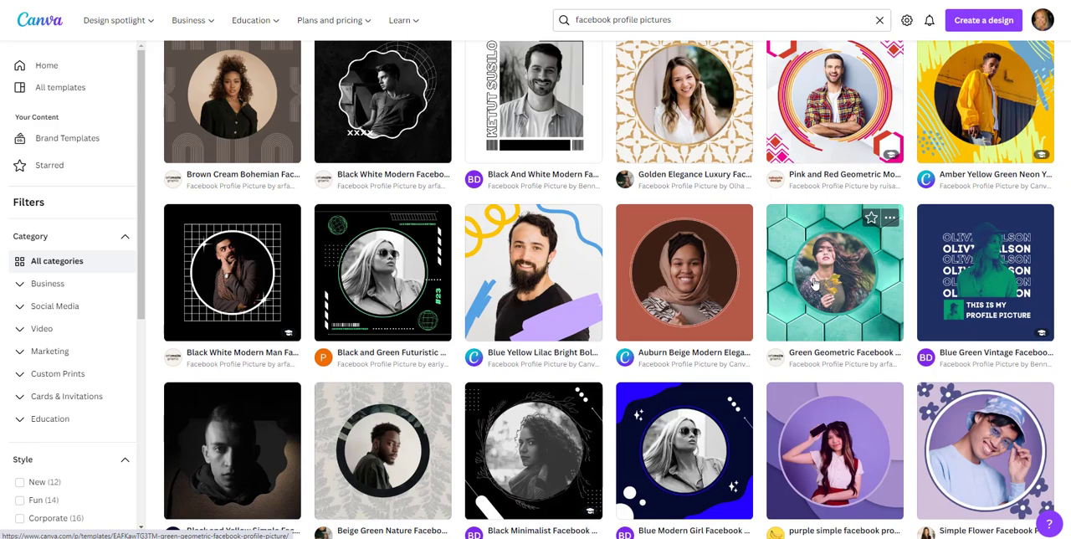
{"action": "scroll", "coordinate": [803, 284], "scroll_direction": "down", "scroll_amount": 3}
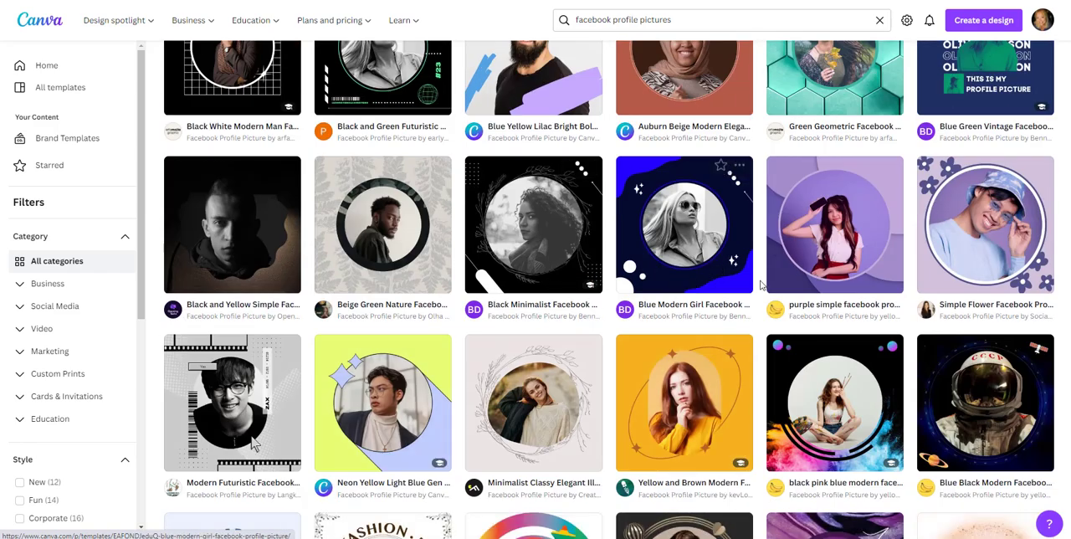
{"action": "scroll", "coordinate": [759, 284], "scroll_direction": "down", "scroll_amount": 3}
{"action": "scroll", "coordinate": [753, 263], "scroll_direction": "up", "scroll_amount": 2}
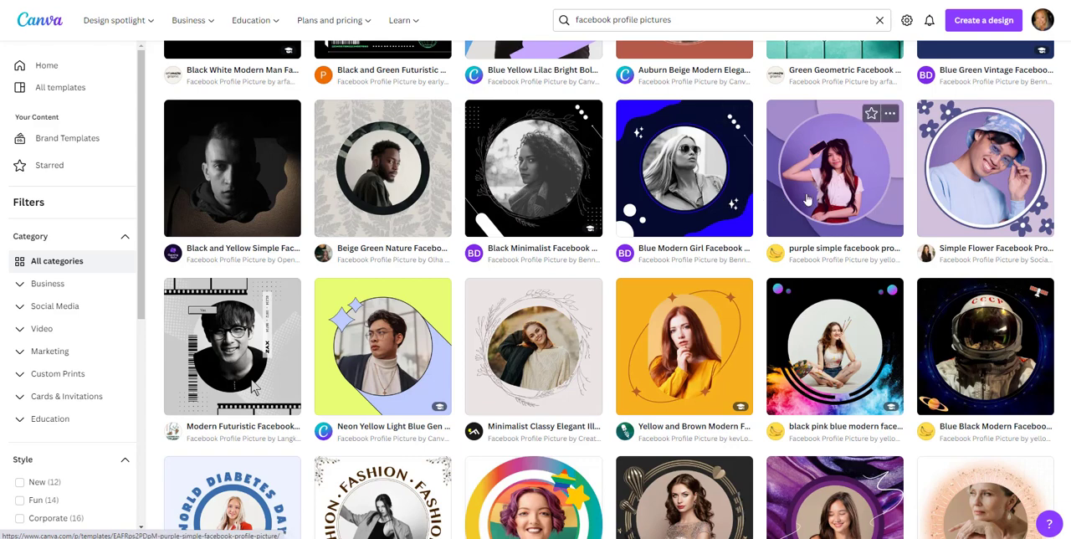
{"action": "scroll", "coordinate": [692, 201], "scroll_direction": "down", "scroll_amount": 2}
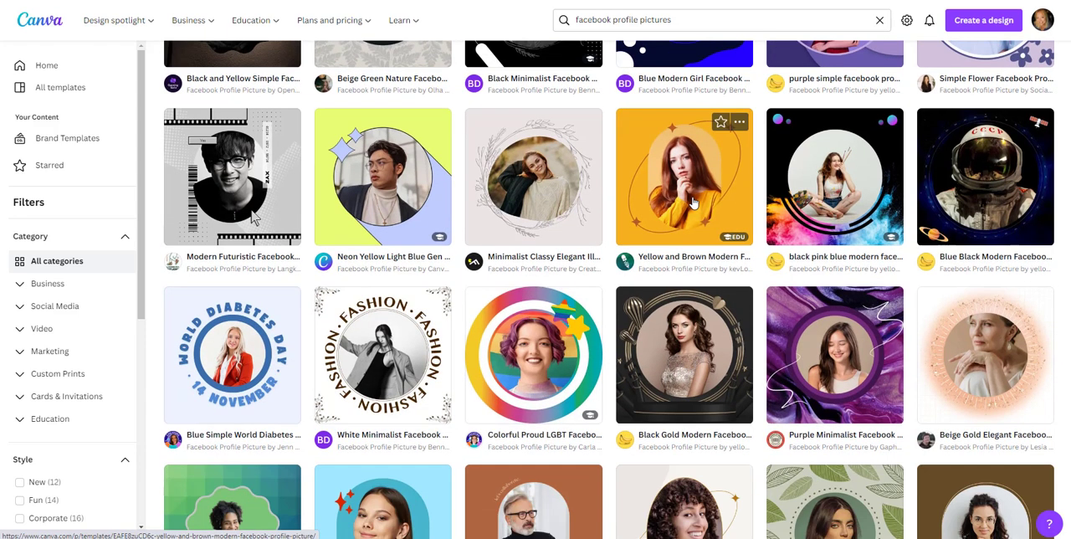
{"action": "scroll", "coordinate": [692, 202], "scroll_direction": "down", "scroll_amount": 2}
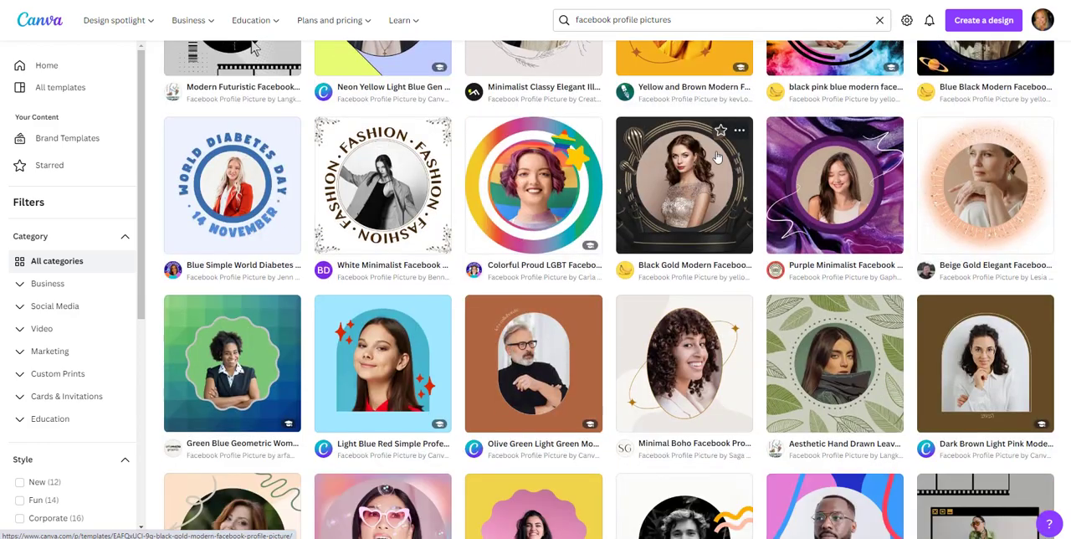
{"action": "scroll", "coordinate": [691, 236], "scroll_direction": "down", "scroll_amount": 2}
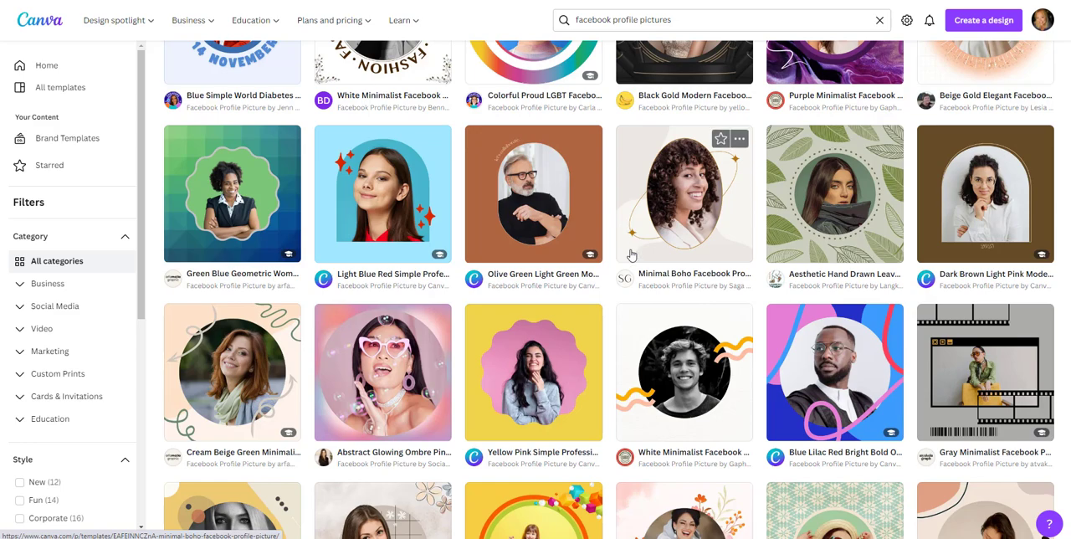
{"action": "scroll", "coordinate": [632, 254], "scroll_direction": "down", "scroll_amount": 3}
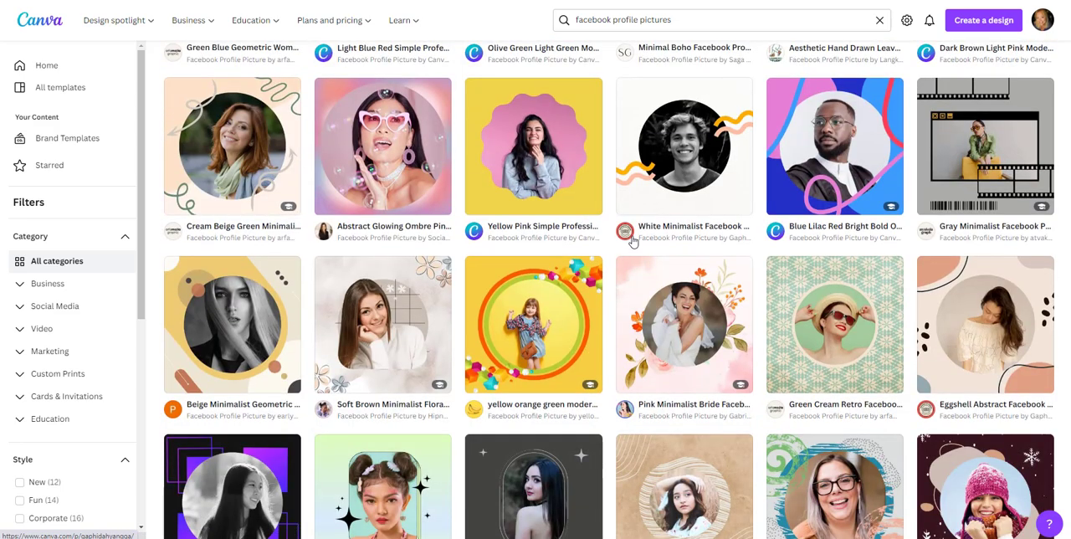
{"action": "scroll", "coordinate": [631, 241], "scroll_direction": "down", "scroll_amount": 4}
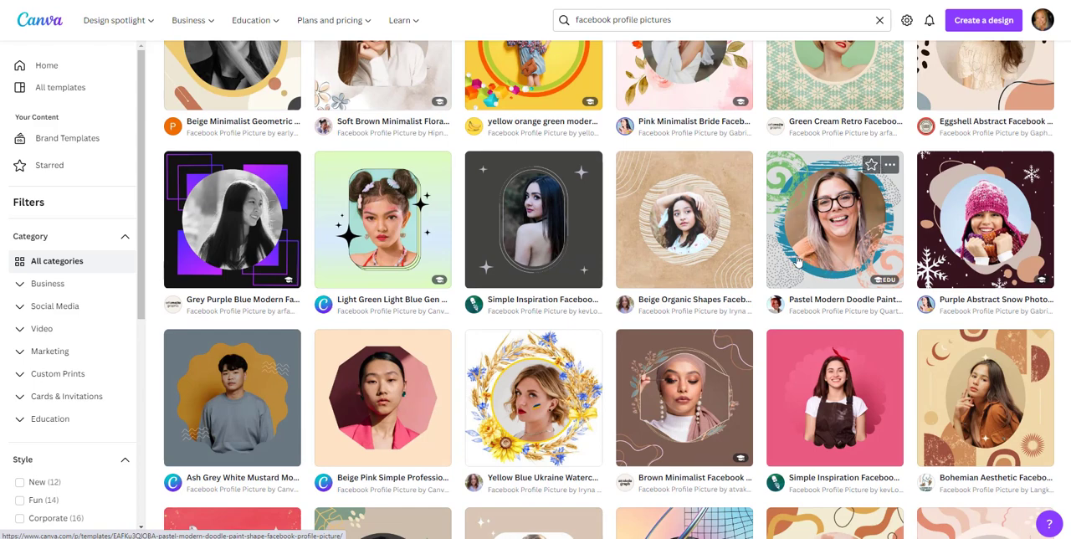
{"action": "scroll", "coordinate": [629, 241], "scroll_direction": "down", "scroll_amount": 3}
{"action": "scroll", "coordinate": [629, 241], "scroll_direction": "down", "scroll_amount": 2}
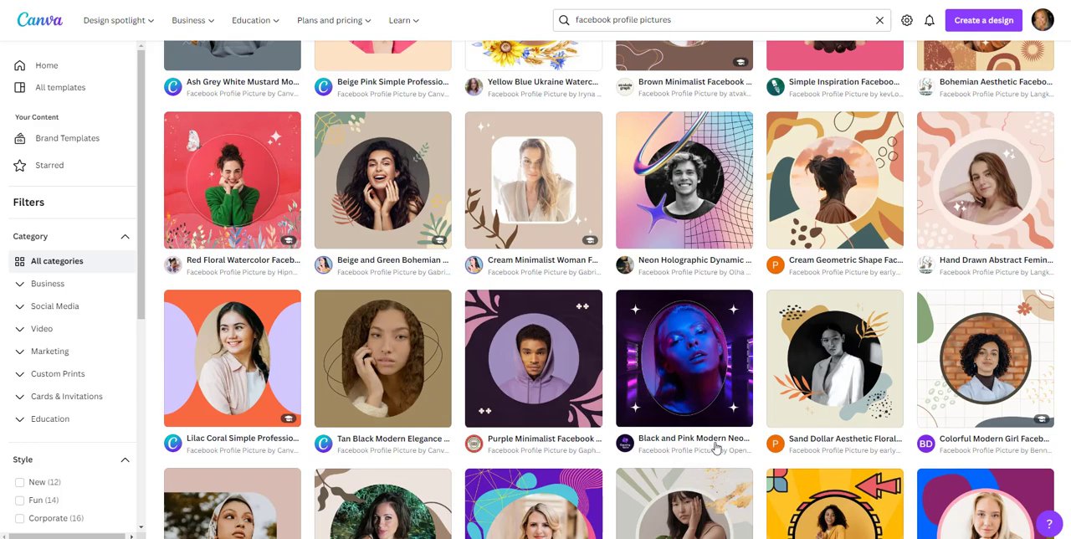
{"action": "scroll", "coordinate": [728, 385], "scroll_direction": "down", "scroll_amount": 3}
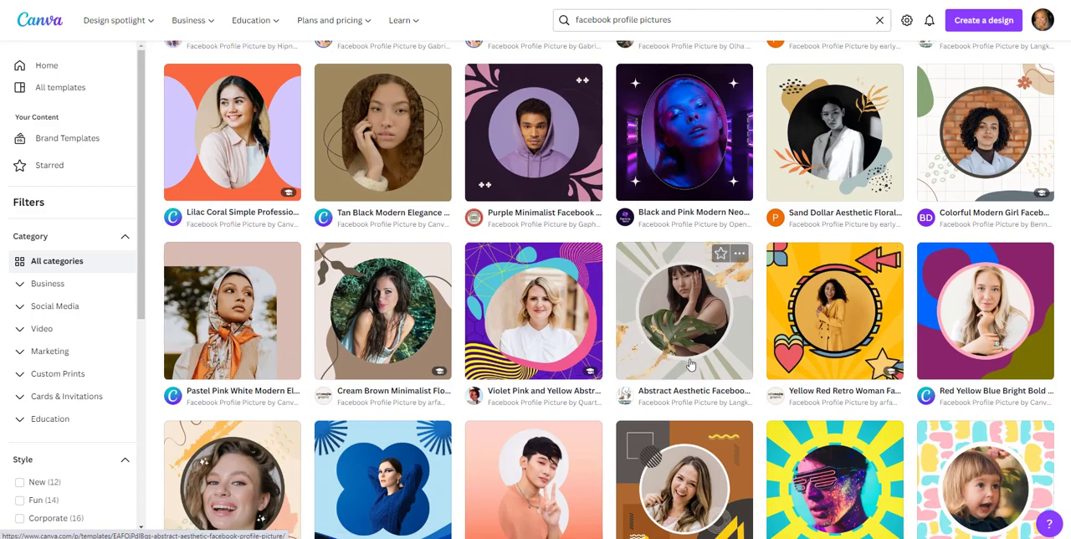
{"action": "scroll", "coordinate": [703, 303], "scroll_direction": "down", "scroll_amount": 3}
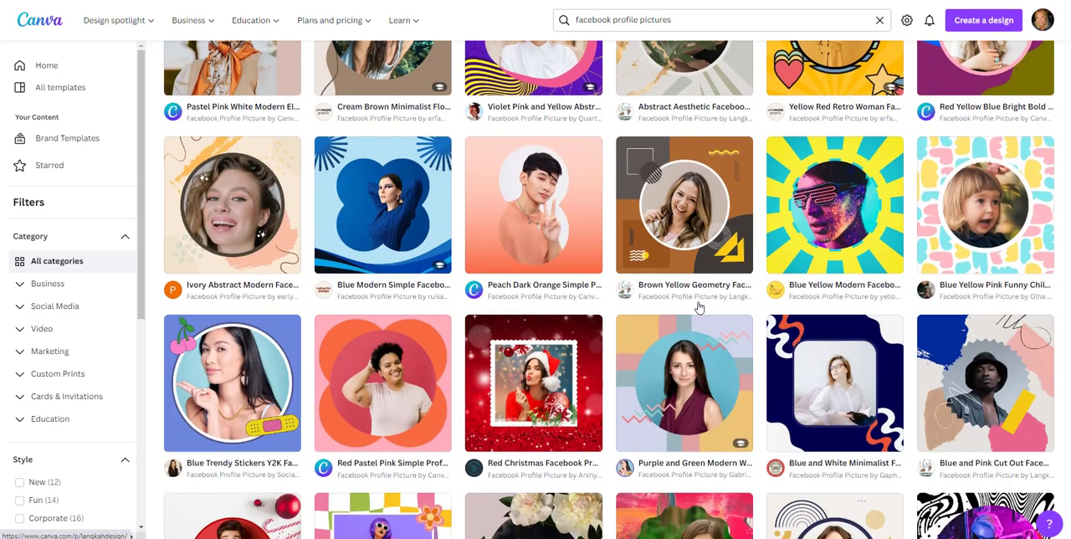
{"action": "scroll", "coordinate": [705, 304], "scroll_direction": "down", "scroll_amount": 3}
{"action": "scroll", "coordinate": [689, 295], "scroll_direction": "down", "scroll_amount": 2}
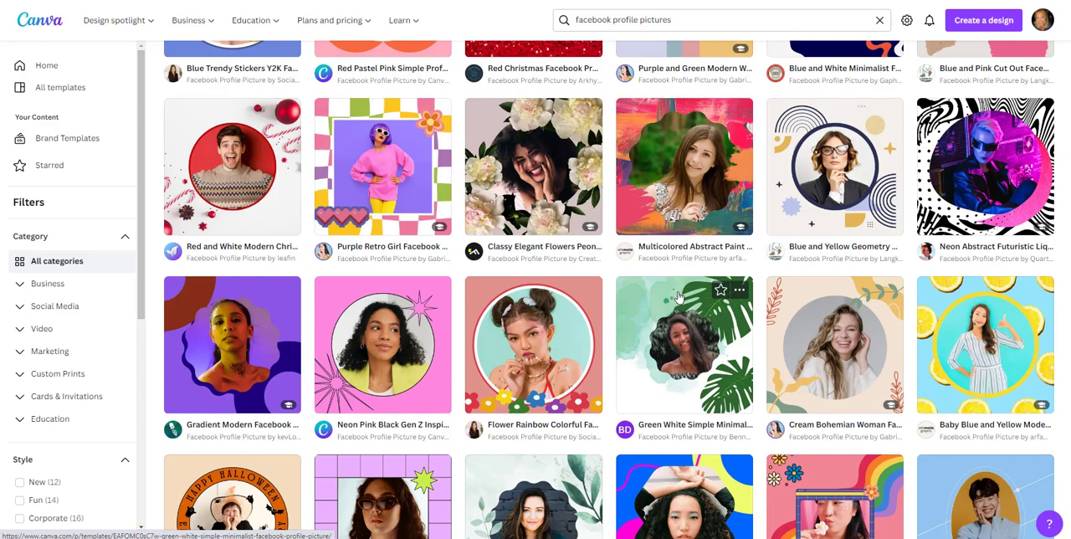
{"action": "scroll", "coordinate": [682, 326], "scroll_direction": "down", "scroll_amount": 4}
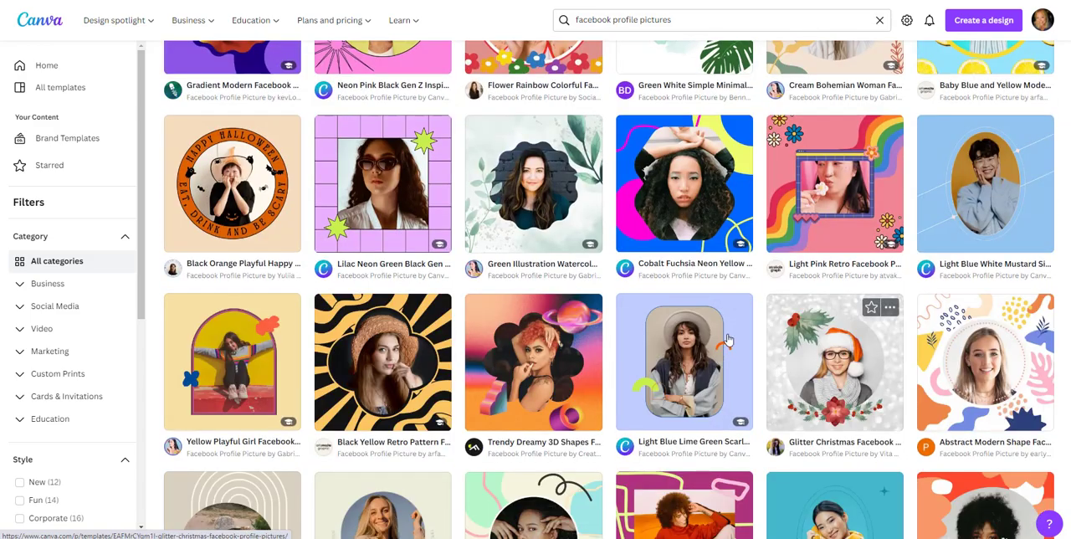
{"action": "scroll", "coordinate": [669, 318], "scroll_direction": "down", "scroll_amount": 10}
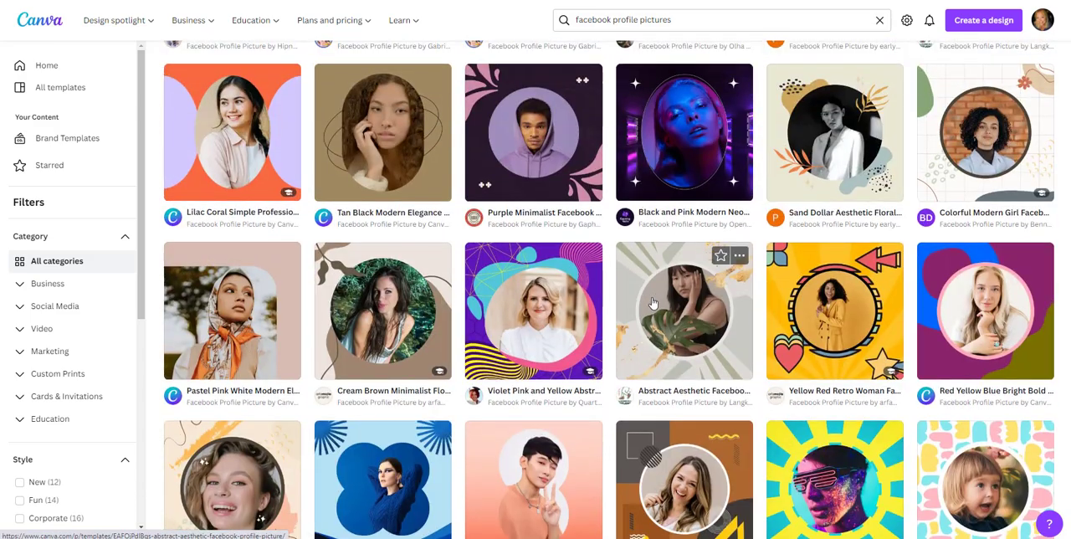
{"action": "scroll", "coordinate": [653, 303], "scroll_direction": "down", "scroll_amount": 15}
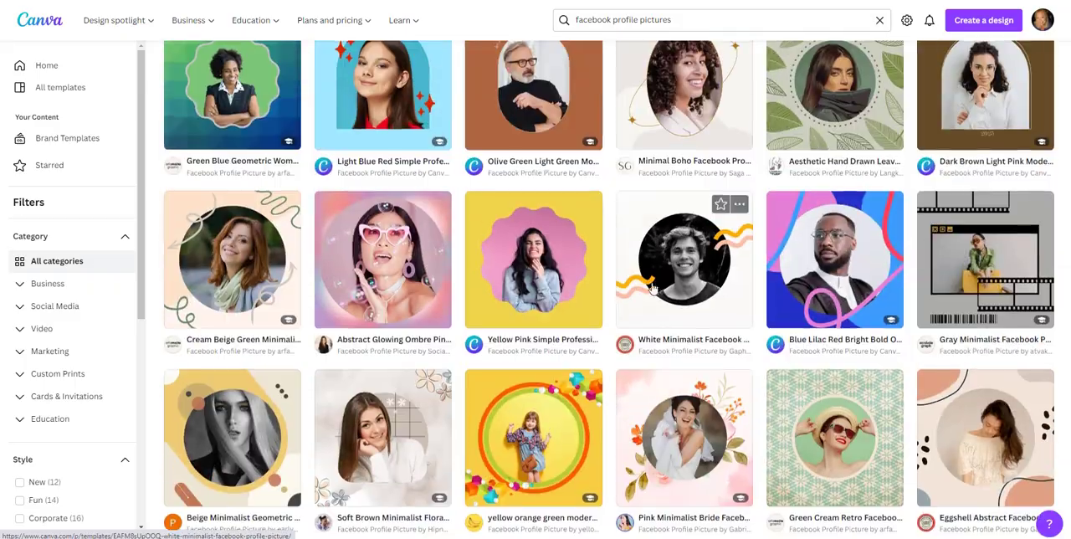
Step: Open the Neon Light Circle Shapes Facebook Profile Picture template for customizing
{"action": "scroll", "coordinate": [701, 272], "scroll_direction": "up", "scroll_amount": 20}
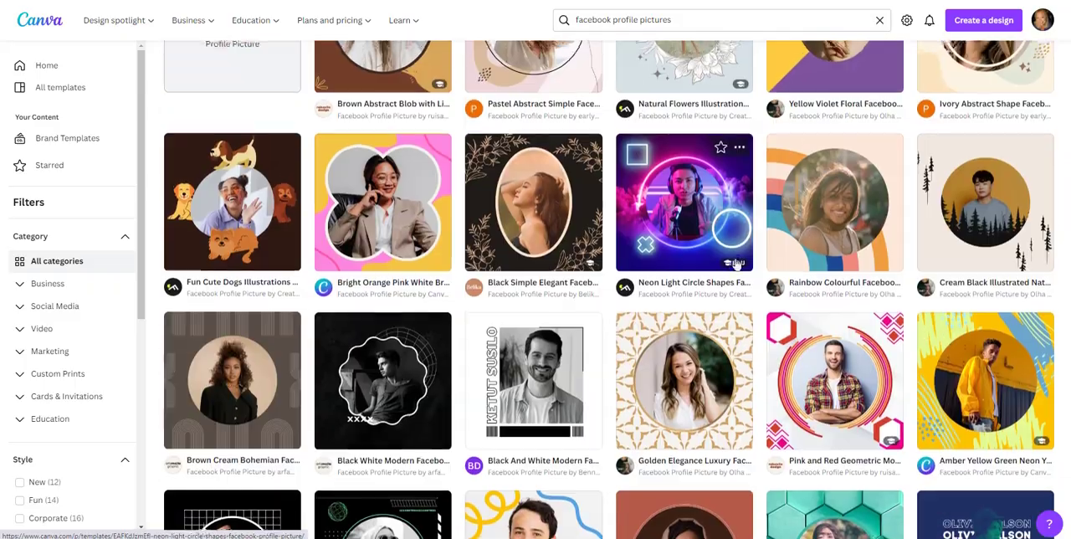
{"action": "scroll", "coordinate": [728, 264], "scroll_direction": "down", "scroll_amount": 2}
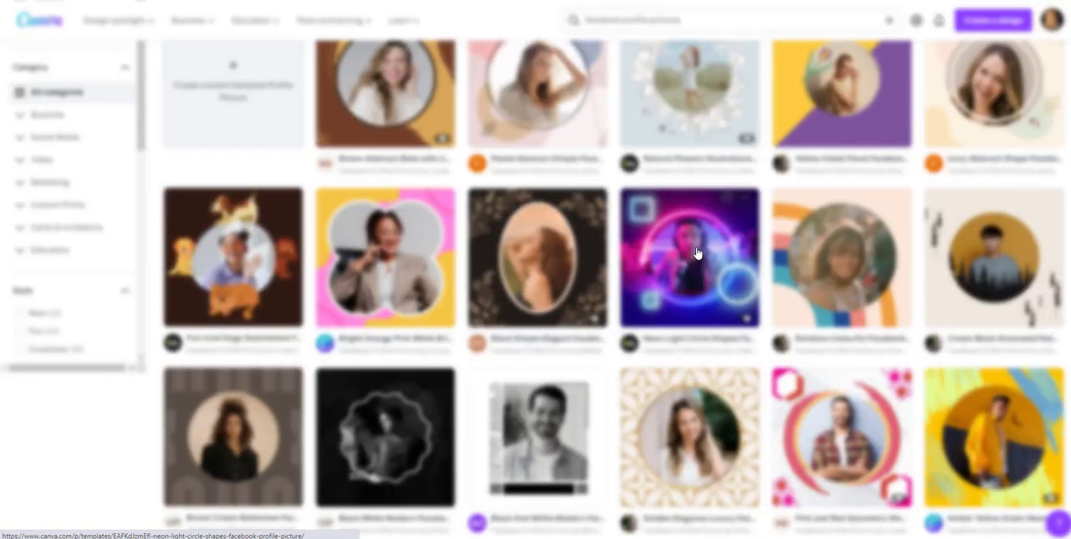
{"action": "left_click", "coordinate": [695, 253]}
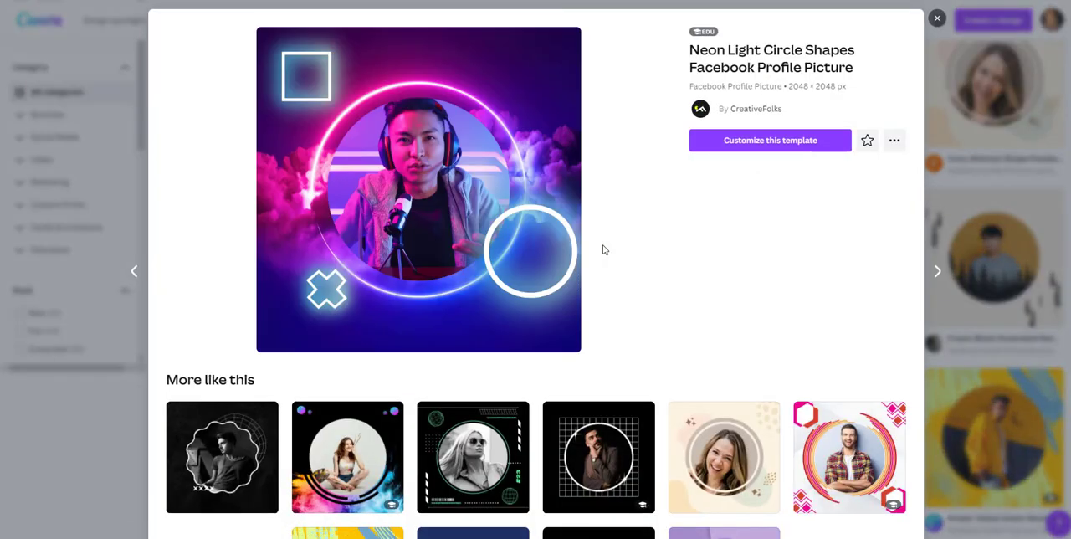
{"action": "left_click", "coordinate": [770, 140]}
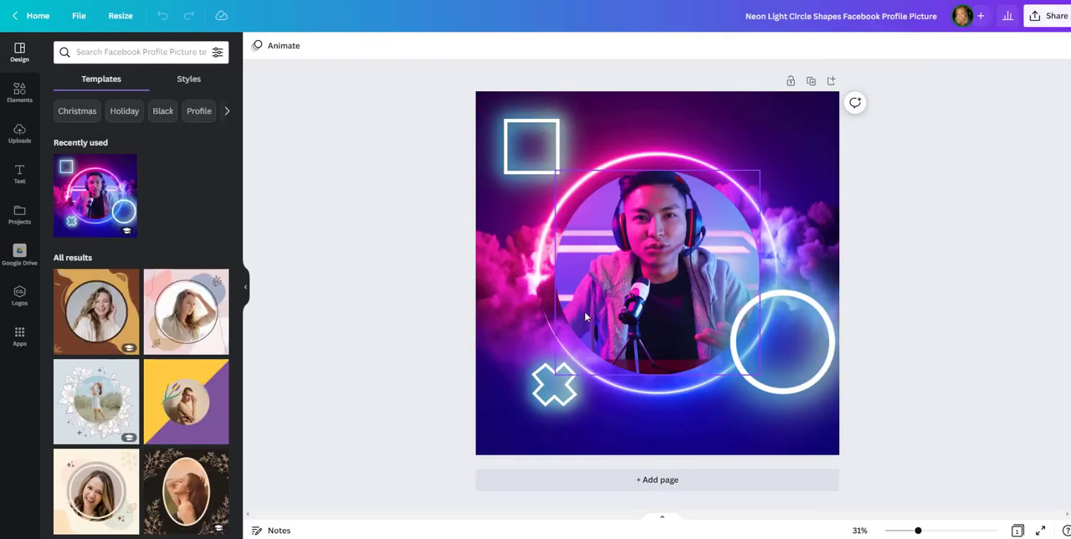
Step: Delete the first two images, the rocky mountain and the one beside it, from the uploaded images
{"action": "left_click", "coordinate": [657, 219]}
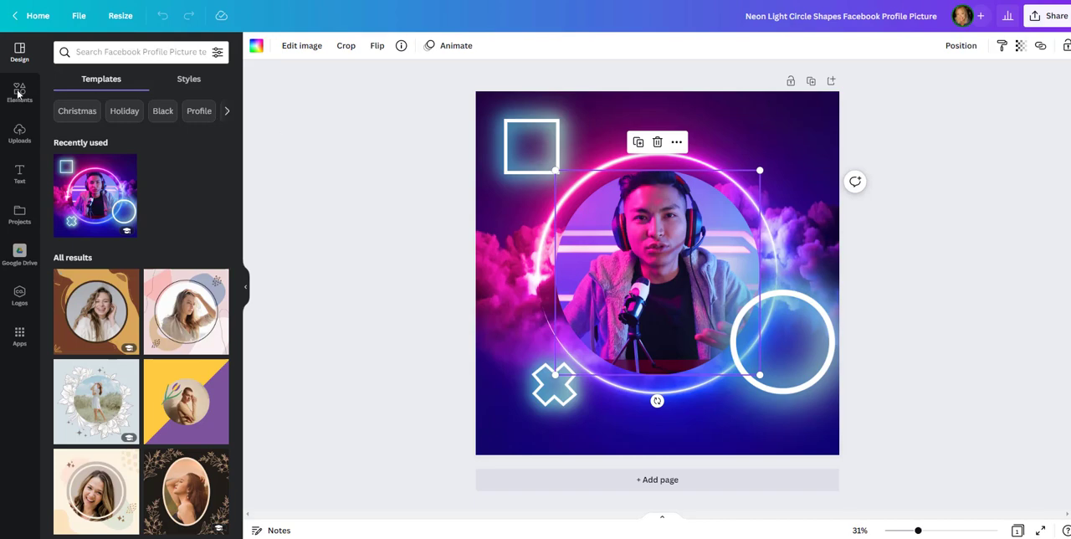
{"action": "left_click", "coordinate": [19, 134]}
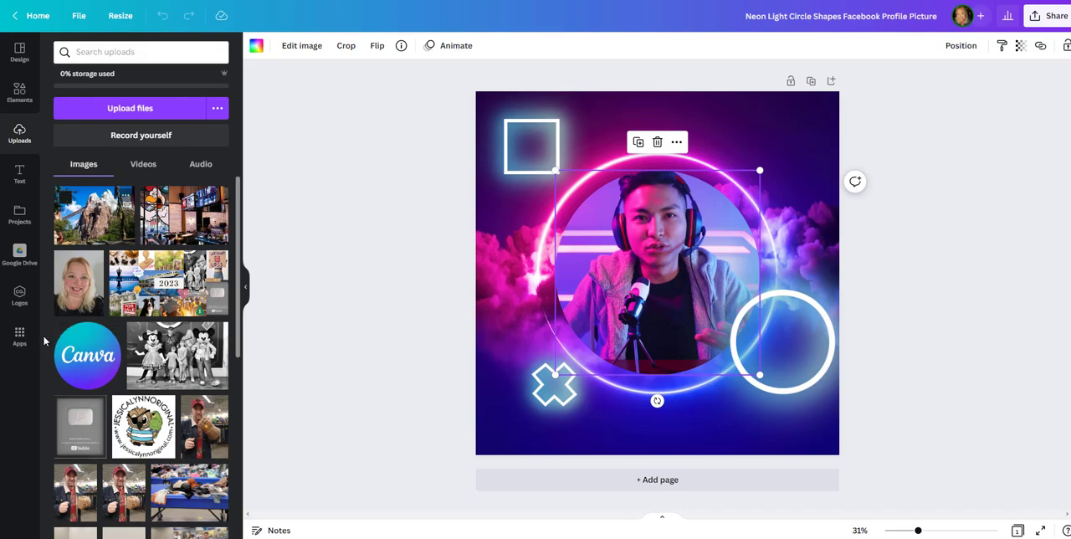
{"action": "left_click", "coordinate": [67, 198]}
{"action": "left_click", "coordinate": [151, 197]}
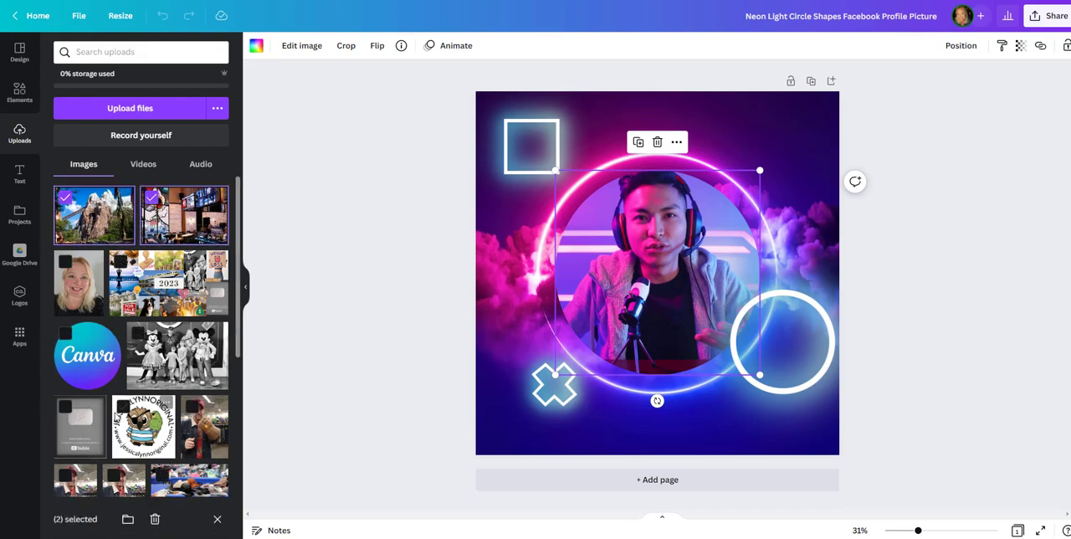
{"action": "left_click", "coordinate": [155, 519]}
{"action": "left_click", "coordinate": [643, 295]}
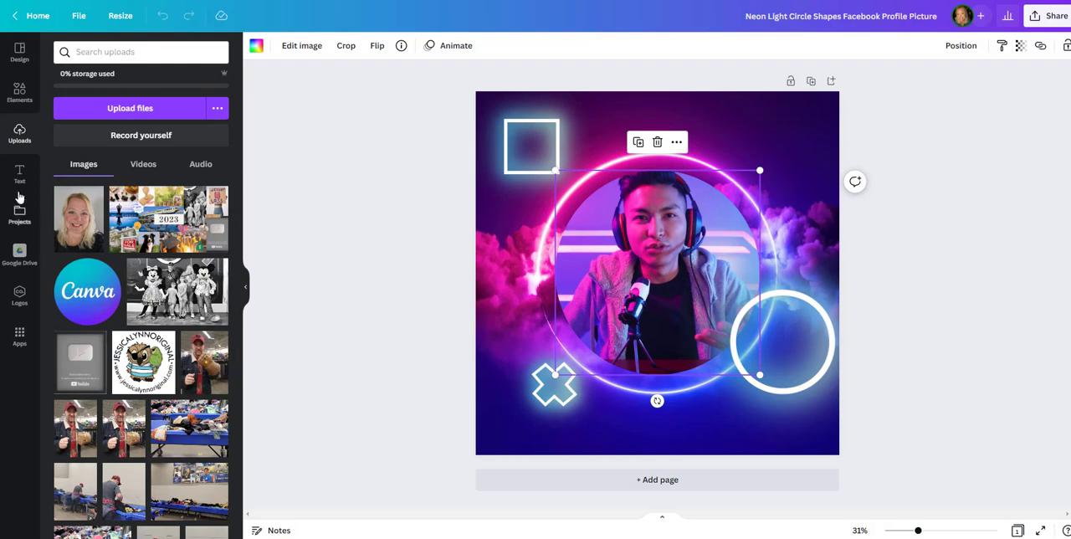
Step: Upload the portrait photo 258661624 from the phone photos folder dated 10.20.22 on the One Touch (D:) drive
{"action": "left_click", "coordinate": [134, 109]}
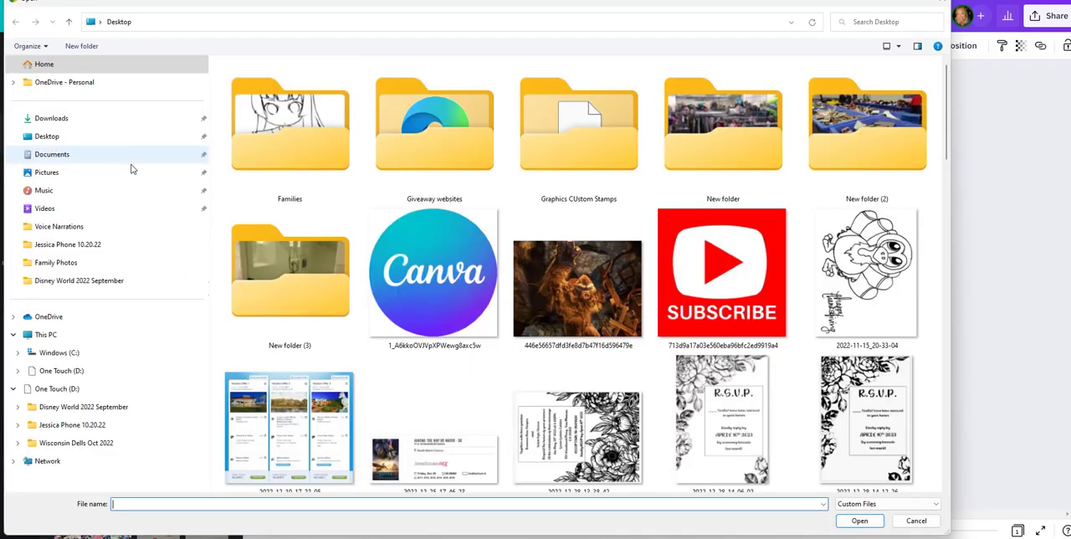
{"action": "scroll", "coordinate": [610, 320], "scroll_direction": "down", "scroll_amount": 15}
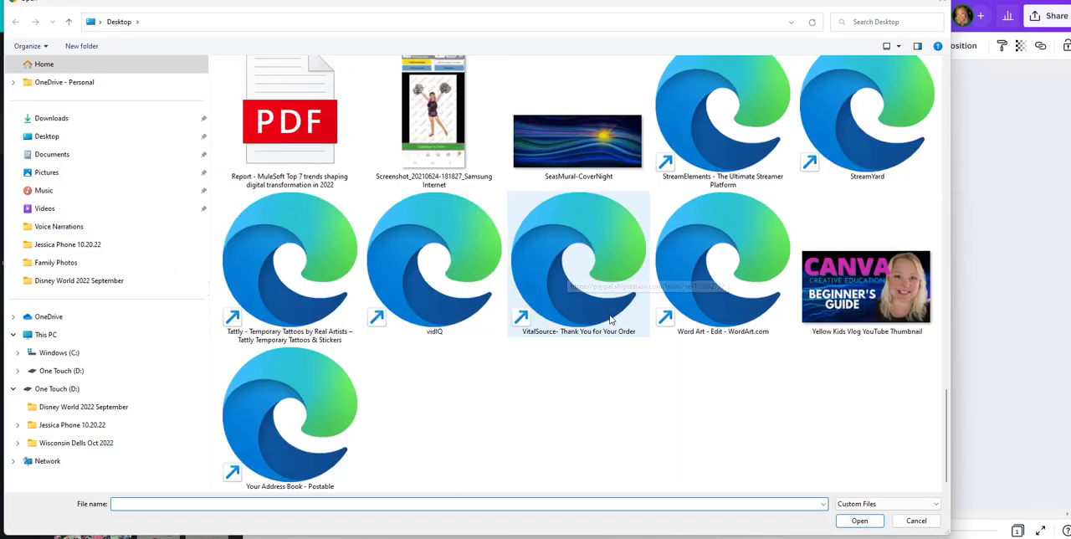
{"action": "left_click", "coordinate": [46, 175]}
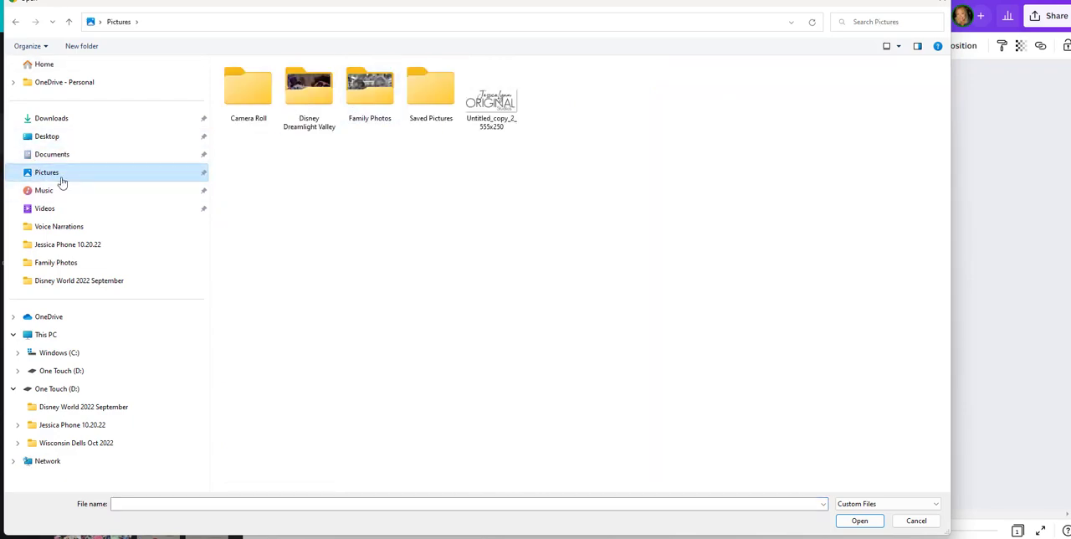
{"action": "left_click", "coordinate": [45, 430]}
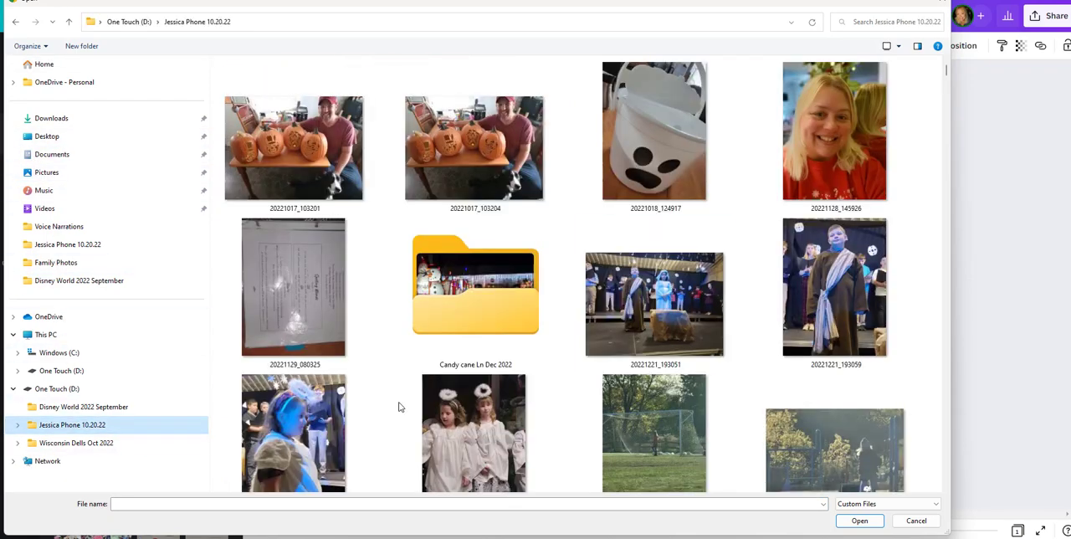
{"action": "scroll", "coordinate": [653, 301], "scroll_direction": "down", "scroll_amount": 15}
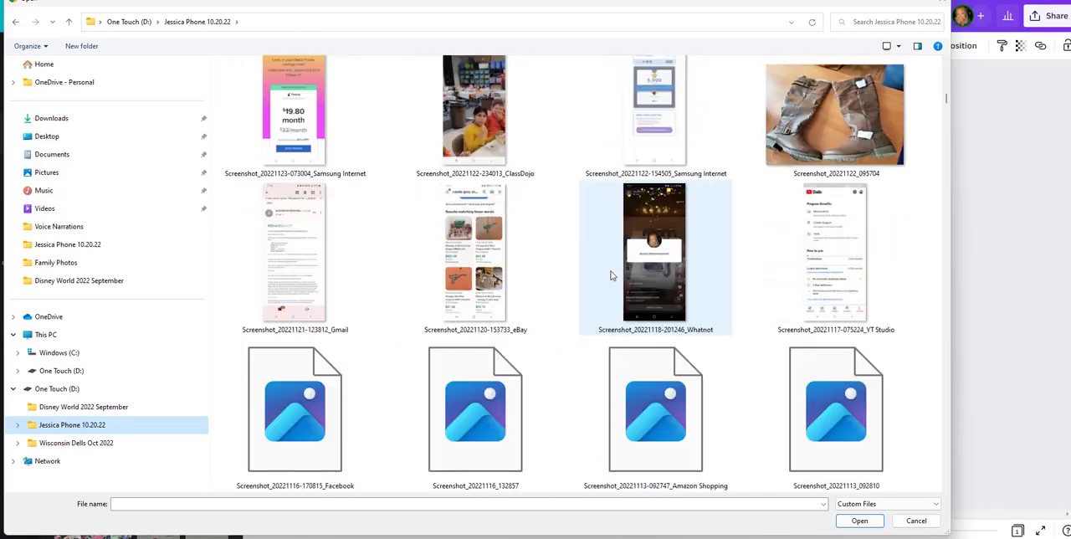
{"action": "scroll", "coordinate": [611, 276], "scroll_direction": "down", "scroll_amount": 15}
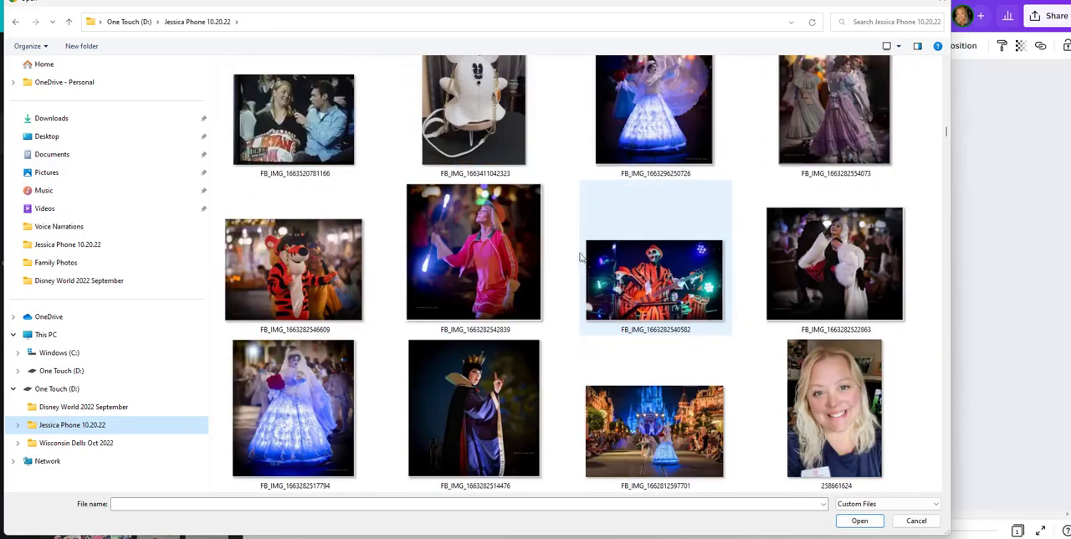
{"action": "double_click", "coordinate": [834, 410]}
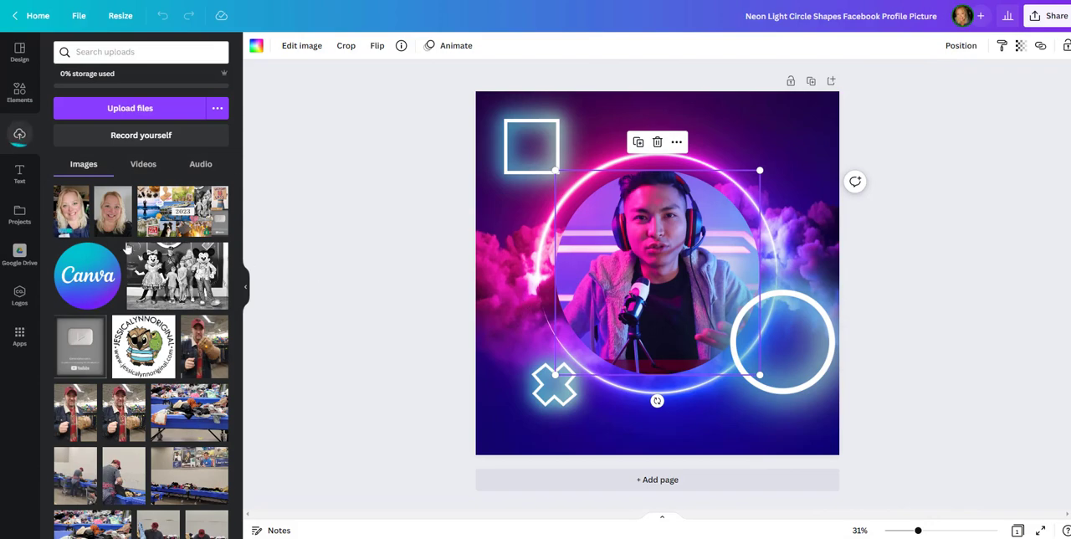
Step: Add the newly uploaded portrait to the design and place it in the circular frame, replacing the template's photo
{"action": "left_click", "coordinate": [71, 213]}
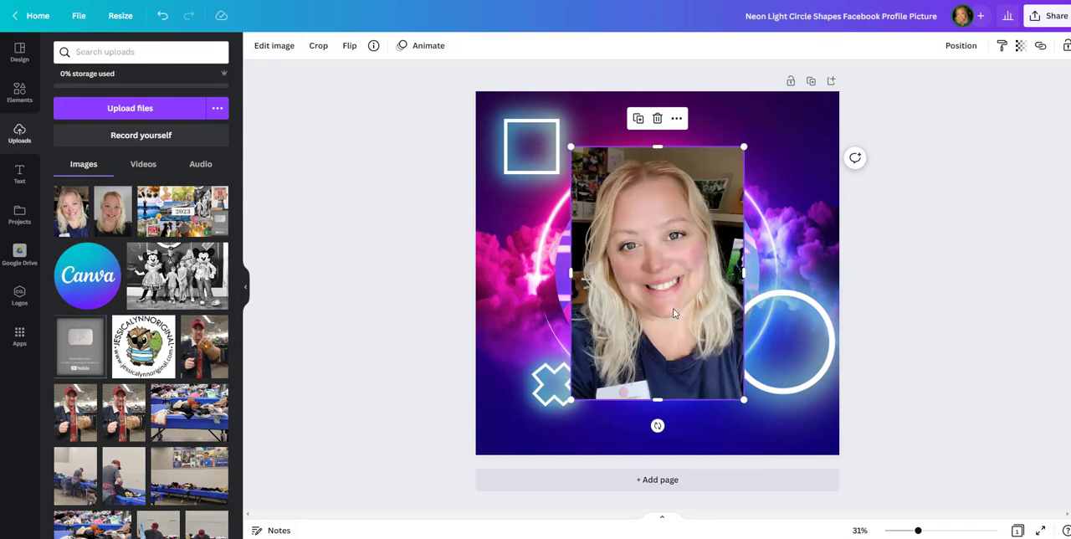
{"action": "left_click_drag", "start_coordinate": [668, 281], "coordinate": [646, 293]}
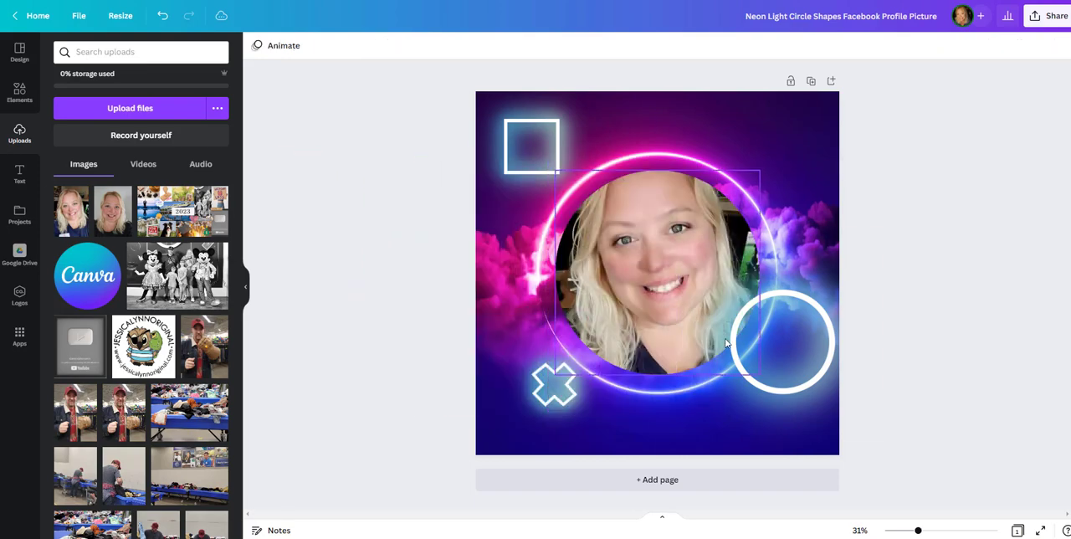
{"action": "left_click", "coordinate": [645, 293]}
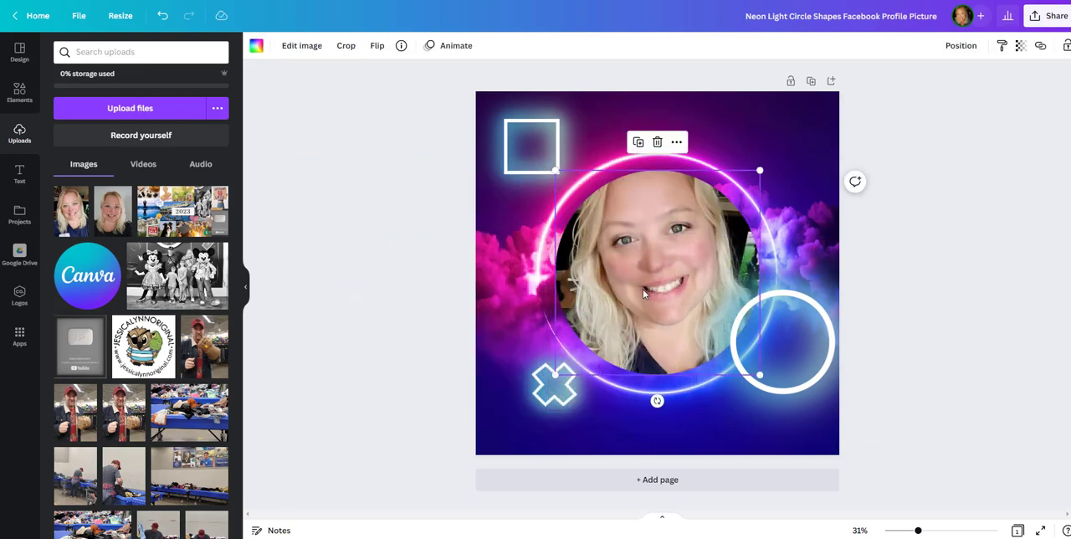
Step: Try the uploaded portrait with the bookshelf background in the circular frame, and replace it with the uploaded portrait on a dark background
{"action": "scroll", "coordinate": [117, 276], "scroll_direction": "down", "scroll_amount": 5}
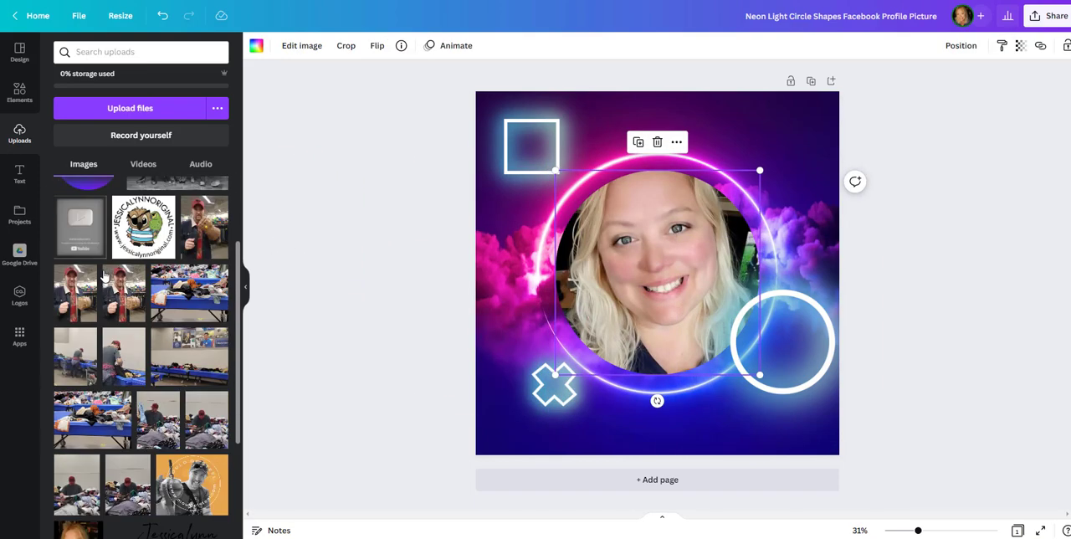
{"action": "left_click_drag", "start_coordinate": [78, 431], "coordinate": [600, 269]}
{"action": "left_click", "coordinate": [416, 343]}
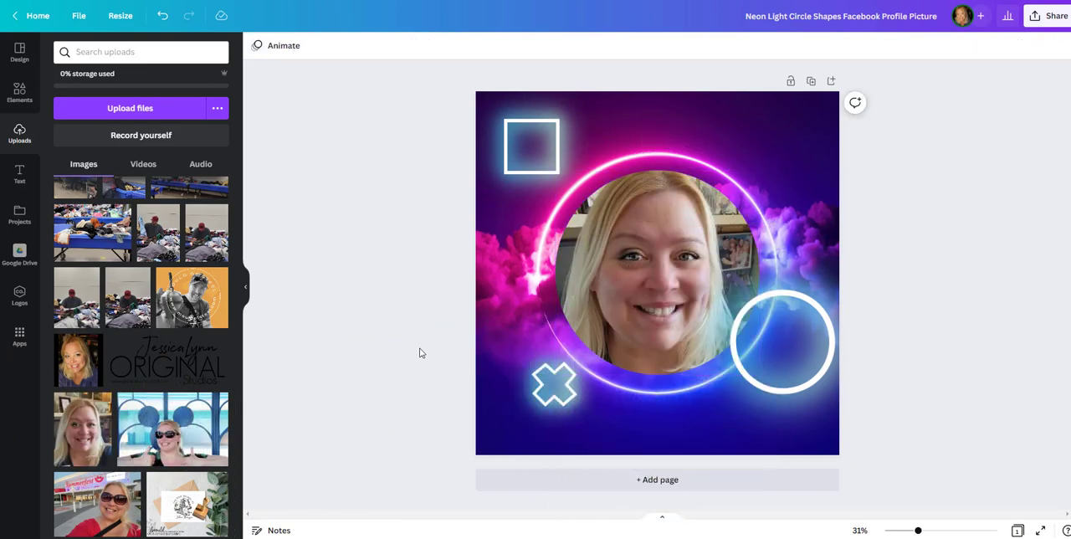
{"action": "left_click_drag", "start_coordinate": [82, 366], "coordinate": [594, 286]}
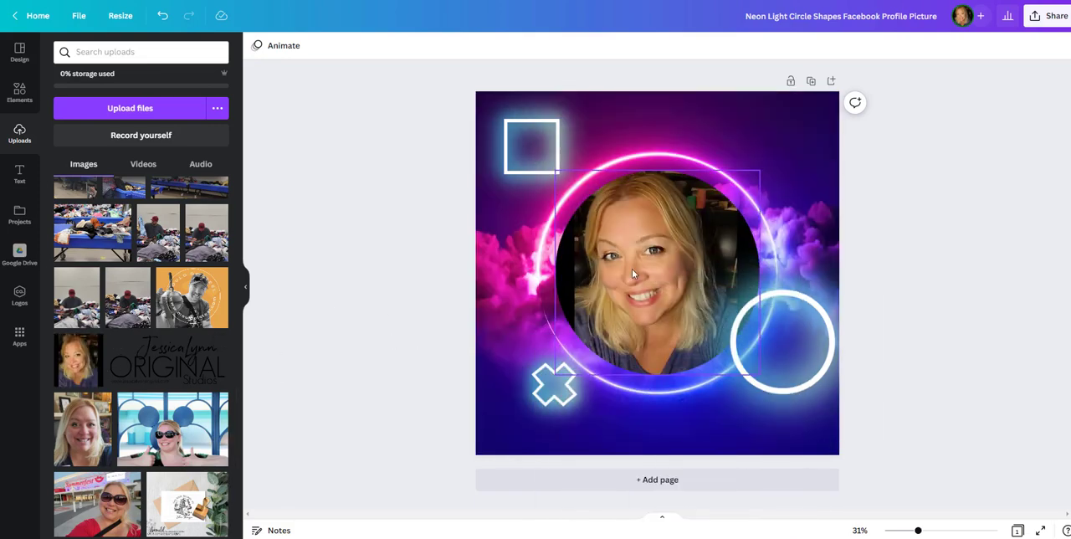
Step: Enlarge the circular portrait frame slightly and reposition it so that it fills more of the neon ring
{"action": "left_click", "coordinate": [653, 285]}
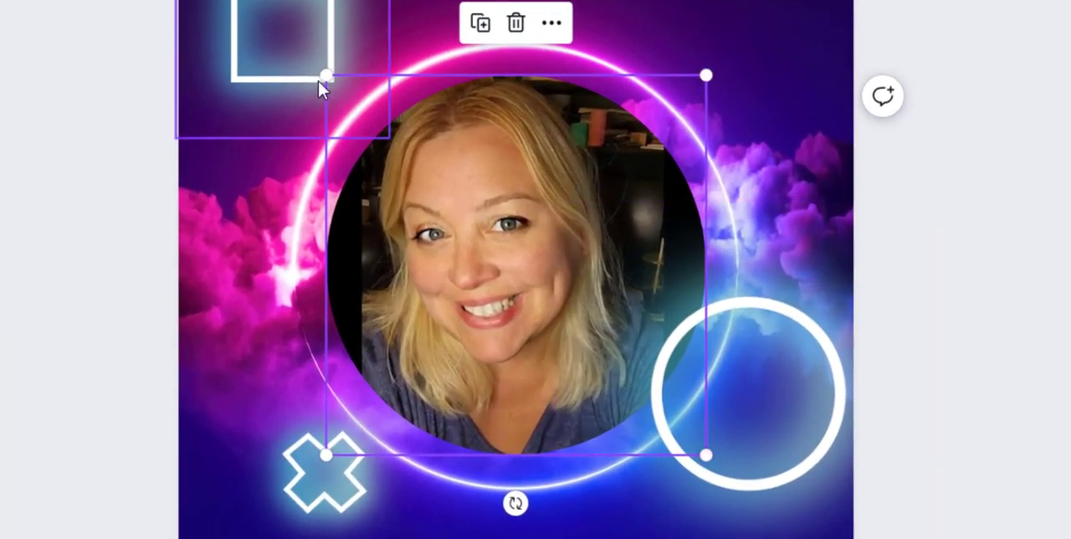
{"action": "left_click_drag", "start_coordinate": [705, 454], "coordinate": [835, 538]}
{"action": "left_click_drag", "start_coordinate": [455, 315], "coordinate": [415, 281]}
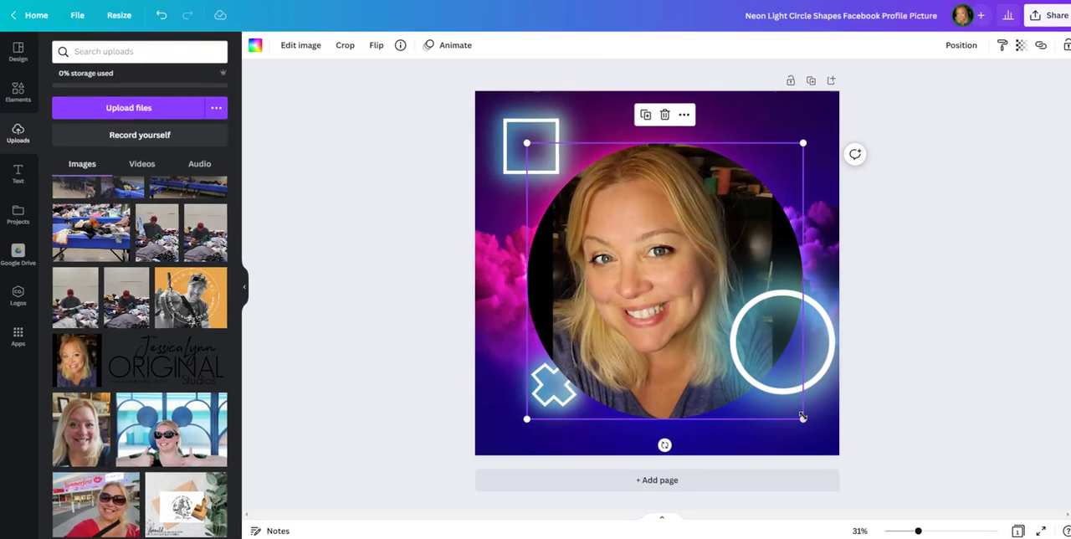
{"action": "left_click_drag", "start_coordinate": [803, 419], "coordinate": [716, 329]}
{"action": "left_click_drag", "start_coordinate": [622, 261], "coordinate": [648, 288]}
{"action": "left_click_drag", "start_coordinate": [743, 357], "coordinate": [773, 389]}
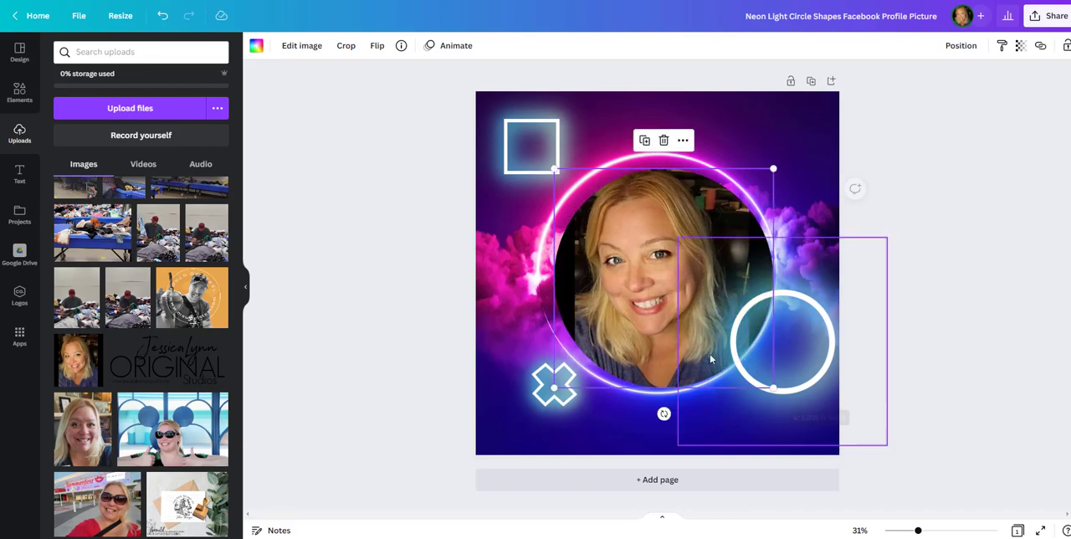
{"action": "mouse_move", "coordinate": [696, 343]}
{"action": "left_mouse_down"}
{"action": "mouse_move", "coordinate": [687, 342]}
{"action": "mouse_move", "coordinate": [696, 344]}
{"action": "left_mouse_up"}
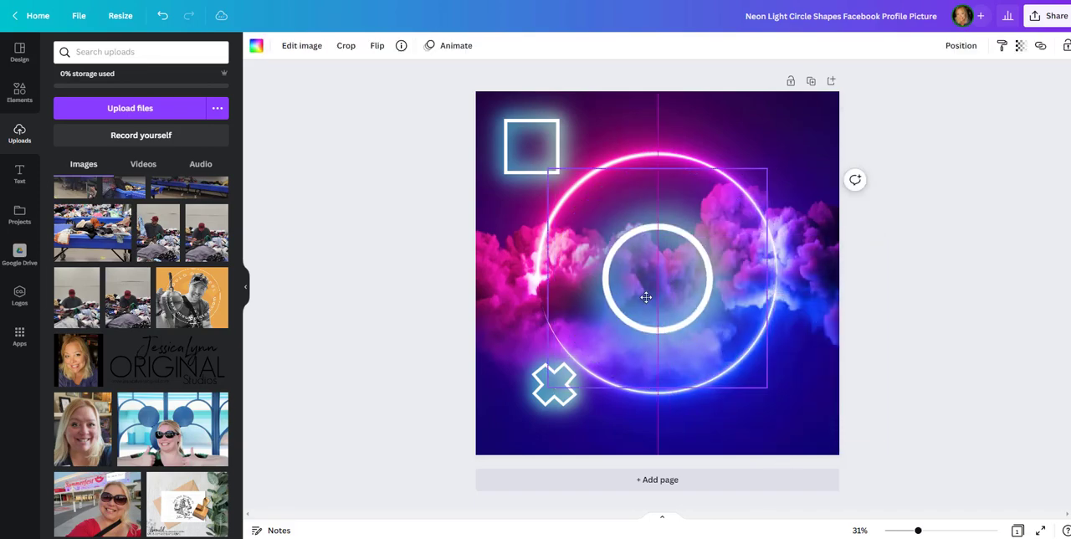
{"action": "left_click", "coordinate": [579, 392]}
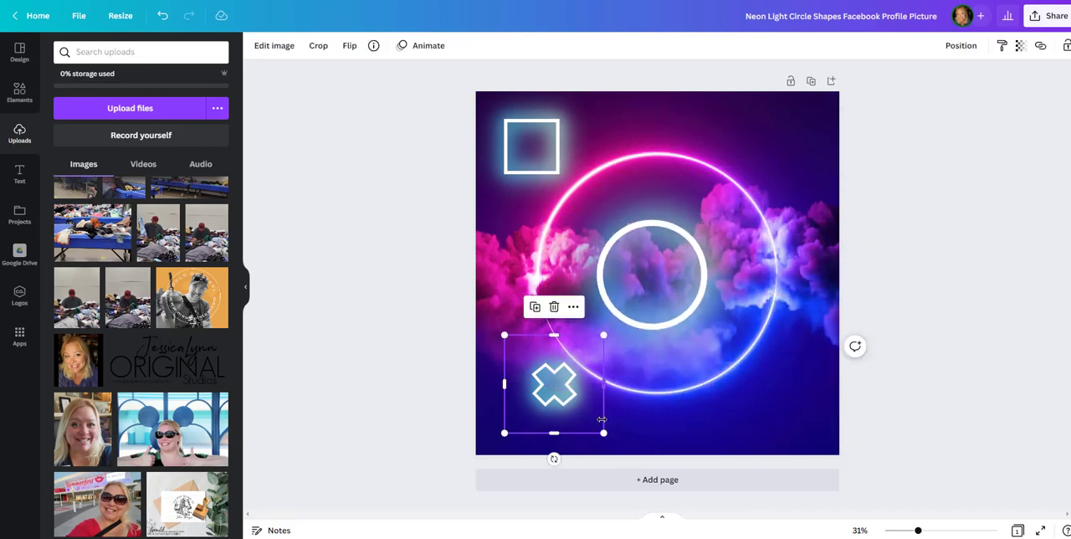
{"action": "left_click", "coordinate": [679, 338]}
{"action": "mouse_move", "coordinate": [710, 329]}
{"action": "left_mouse_down"}
{"action": "mouse_move", "coordinate": [723, 365]}
{"action": "mouse_move", "coordinate": [715, 333]}
{"action": "left_mouse_up"}
{"action": "left_click", "coordinate": [161, 17]}
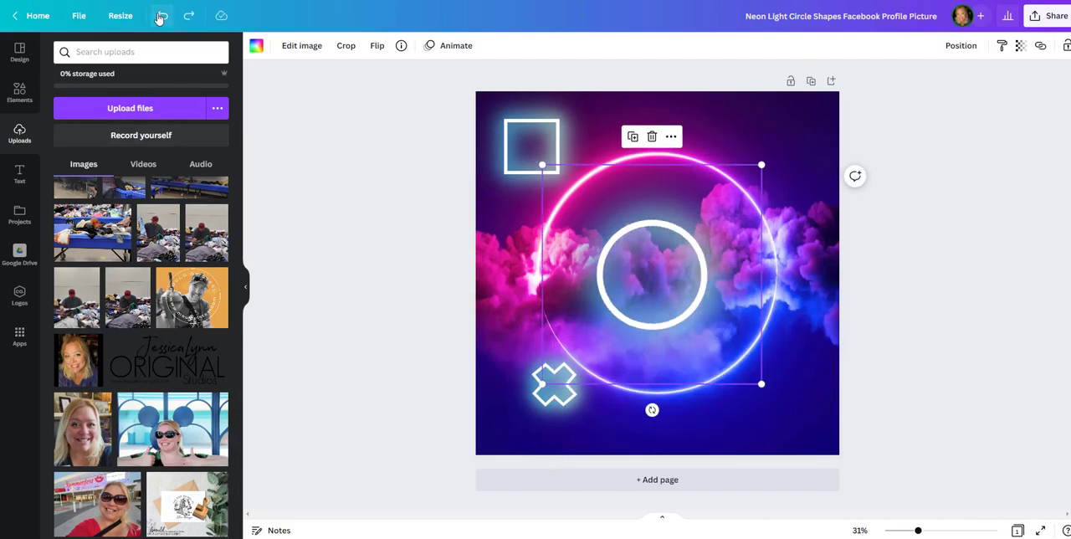
{"action": "left_click", "coordinate": [161, 16]}
{"action": "left_click", "coordinate": [161, 17]}
Step: Move the circular portrait frame slightly up and to the left so that it sits centred inside the neon ring
{"action": "left_click", "coordinate": [384, 264]}
{"action": "left_click", "coordinate": [652, 275]}
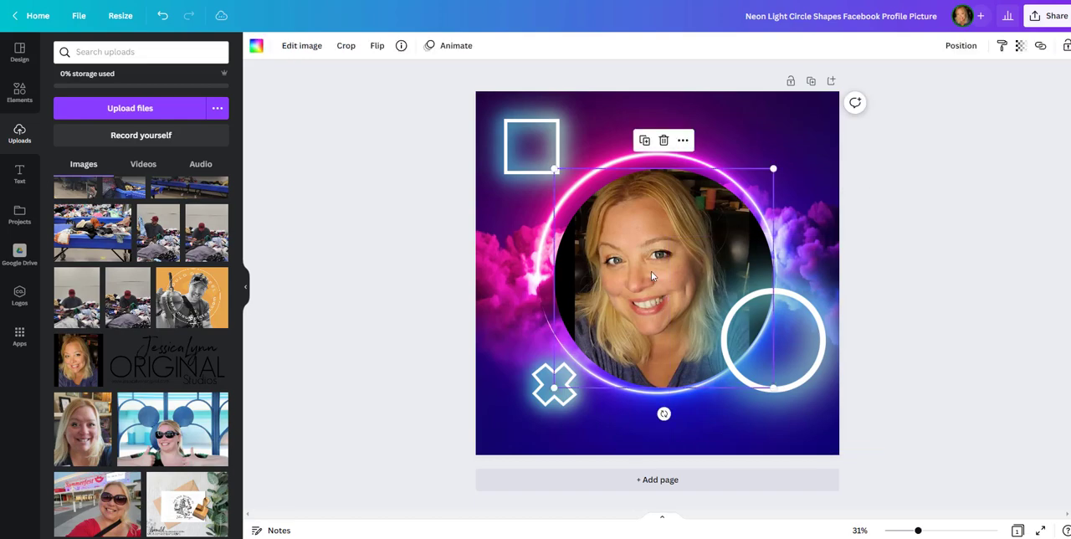
{"action": "left_click_drag", "start_coordinate": [651, 271], "coordinate": [647, 266]}
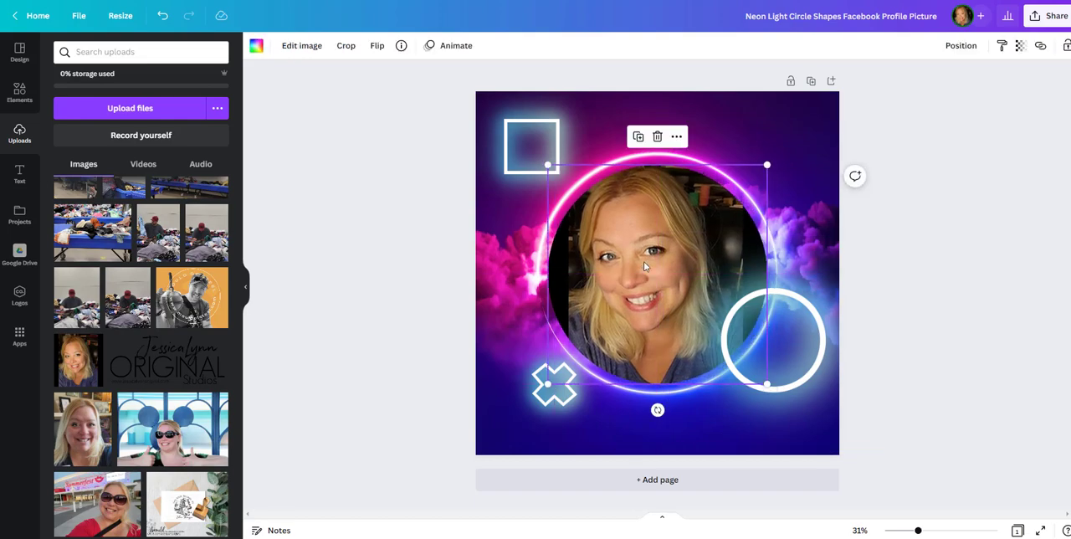
Step: Enlarge the photo within its circular frame and reposition it so that the face fills the circle
{"action": "double_click", "coordinate": [643, 261]}
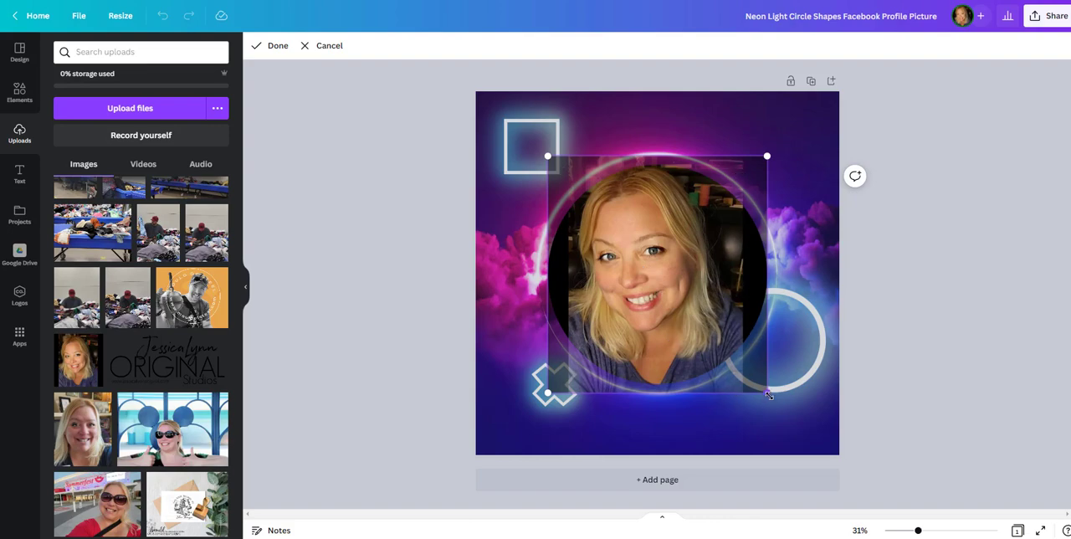
{"action": "left_click_drag", "start_coordinate": [771, 398], "coordinate": [834, 459]}
{"action": "left_click_drag", "start_coordinate": [667, 334], "coordinate": [654, 310]}
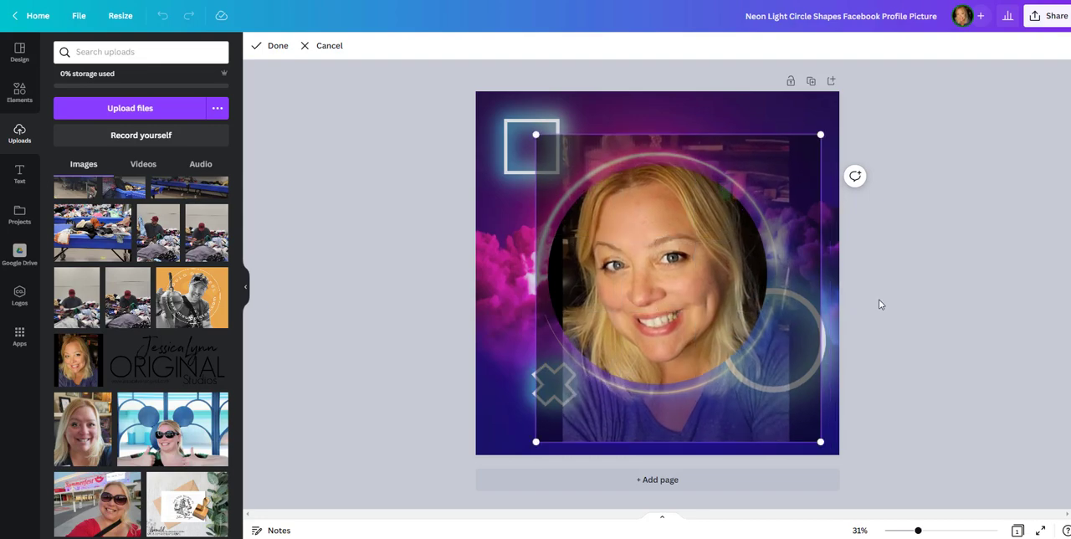
{"action": "left_click", "coordinate": [879, 303]}
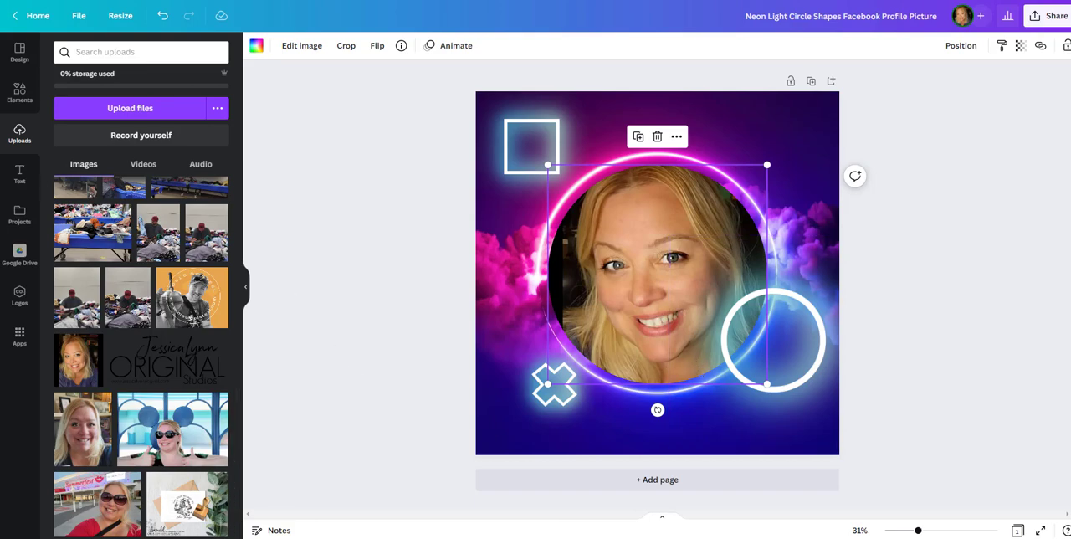
Step: Add the teal smoke photo from the elements and place it over the upper-left corner of the design
{"action": "left_click", "coordinate": [19, 93]}
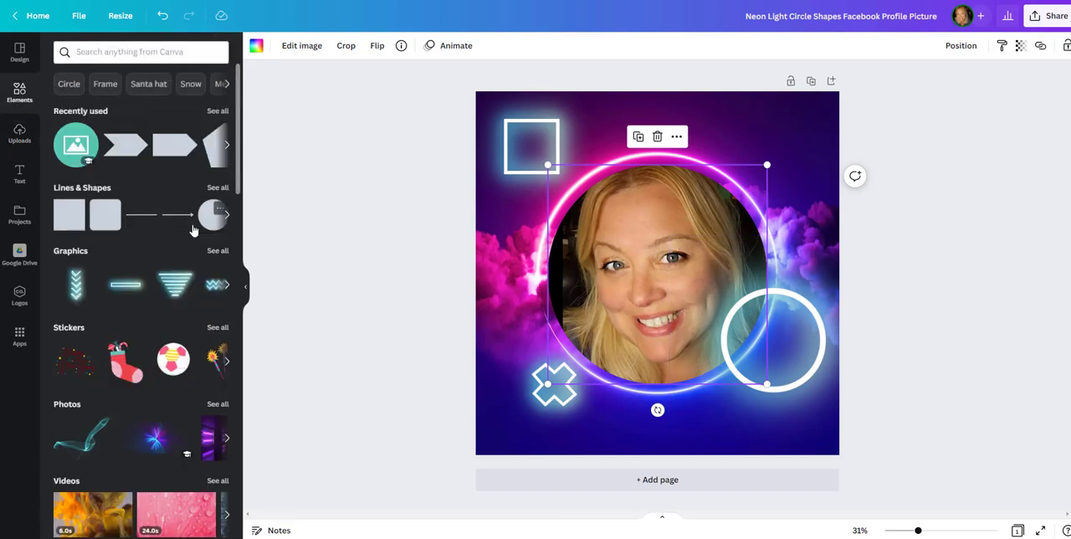
{"action": "scroll", "coordinate": [80, 117], "scroll_direction": "down", "scroll_amount": 4}
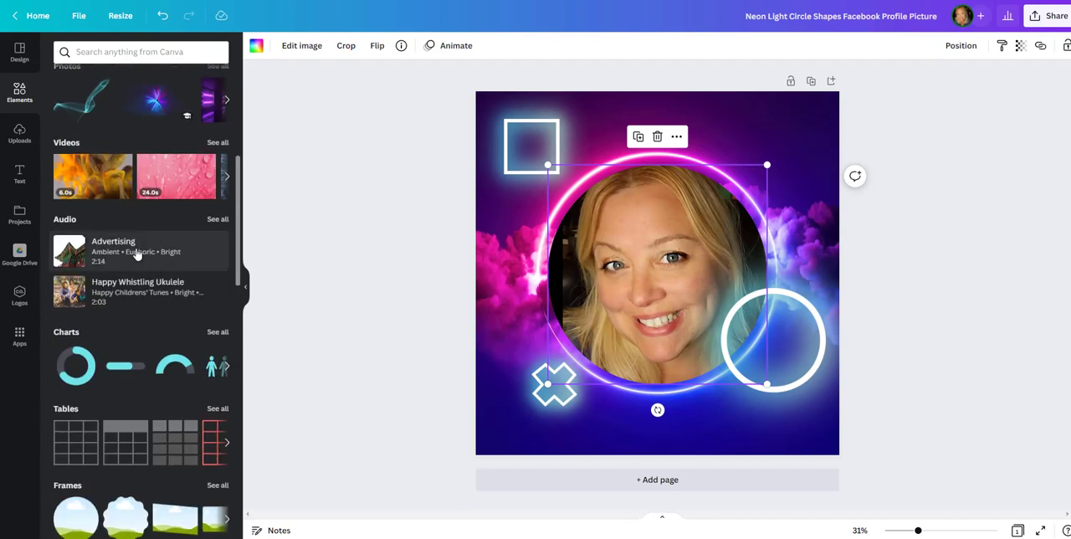
{"action": "left_click", "coordinate": [79, 112]}
{"action": "left_click_drag", "start_coordinate": [689, 308], "coordinate": [528, 202]}
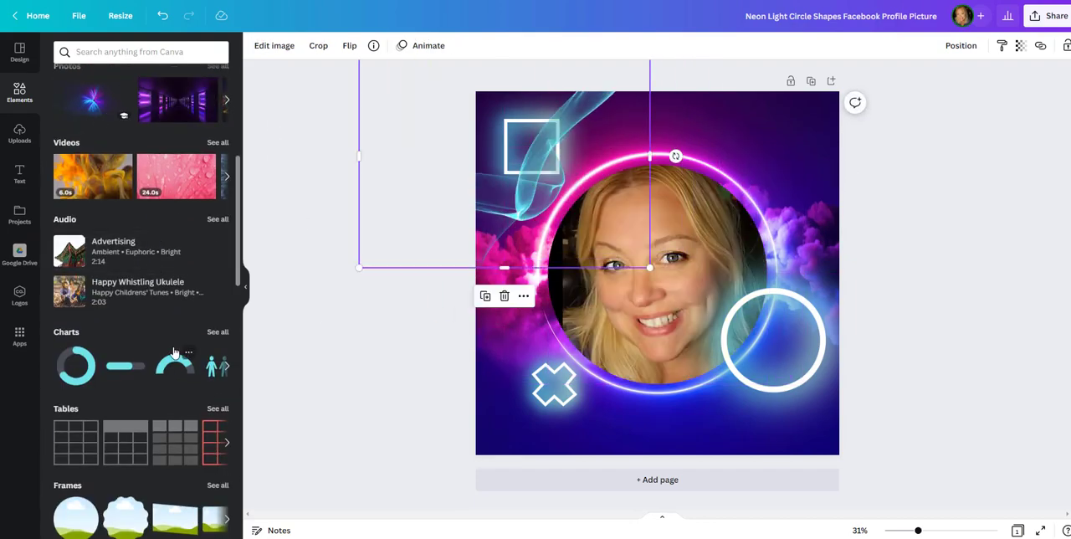
Step: Replace the design's background with the purple neon corridor photo
{"action": "scroll", "coordinate": [174, 204], "scroll_direction": "up", "scroll_amount": 3}
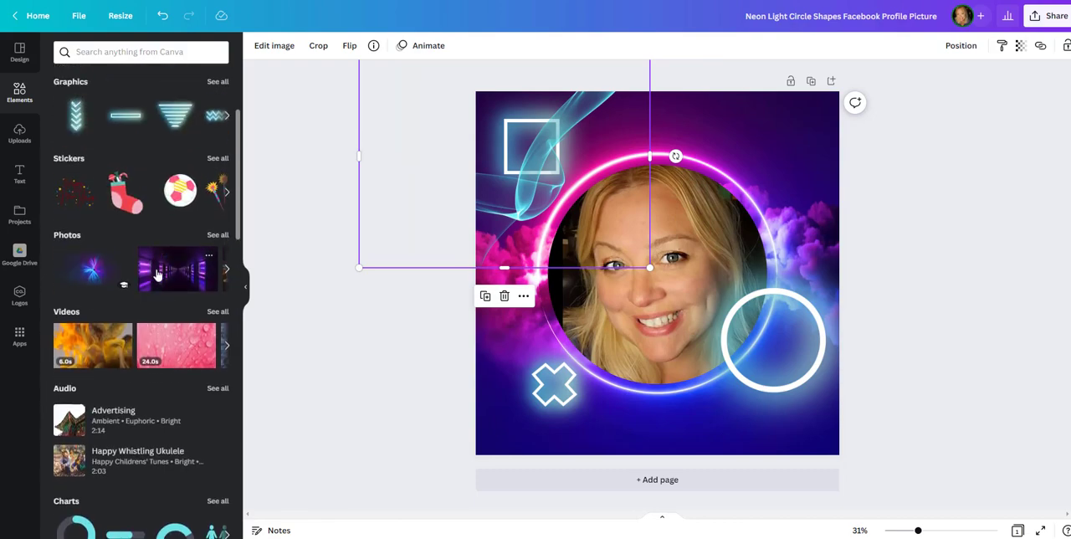
{"action": "left_click_drag", "start_coordinate": [155, 273], "coordinate": [494, 392]}
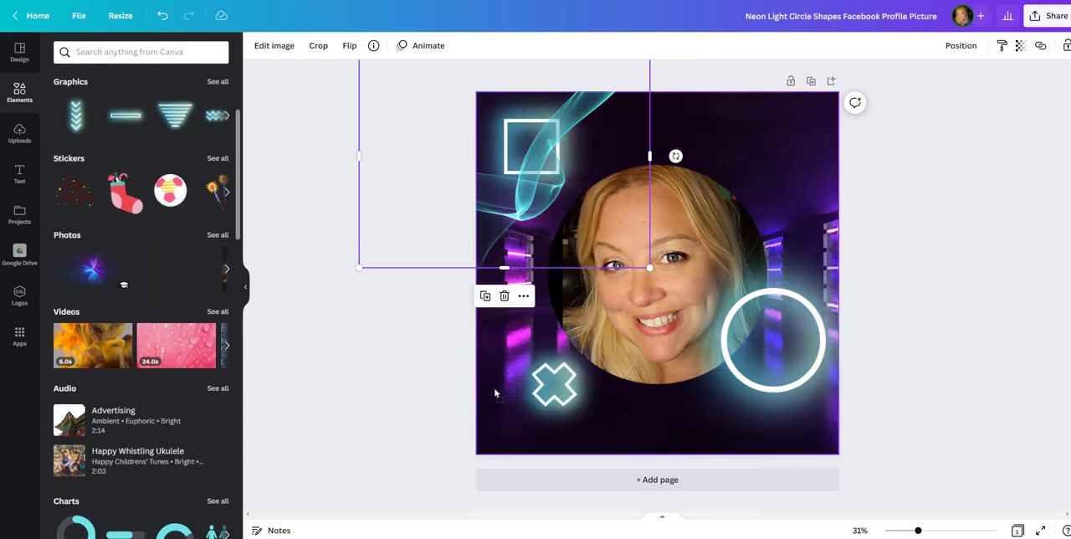
{"action": "left_click", "coordinate": [359, 394]}
Step: Delete the teal smoke, the neon square, the neon cross and the neon circle from the design
{"action": "left_click", "coordinate": [509, 195]}
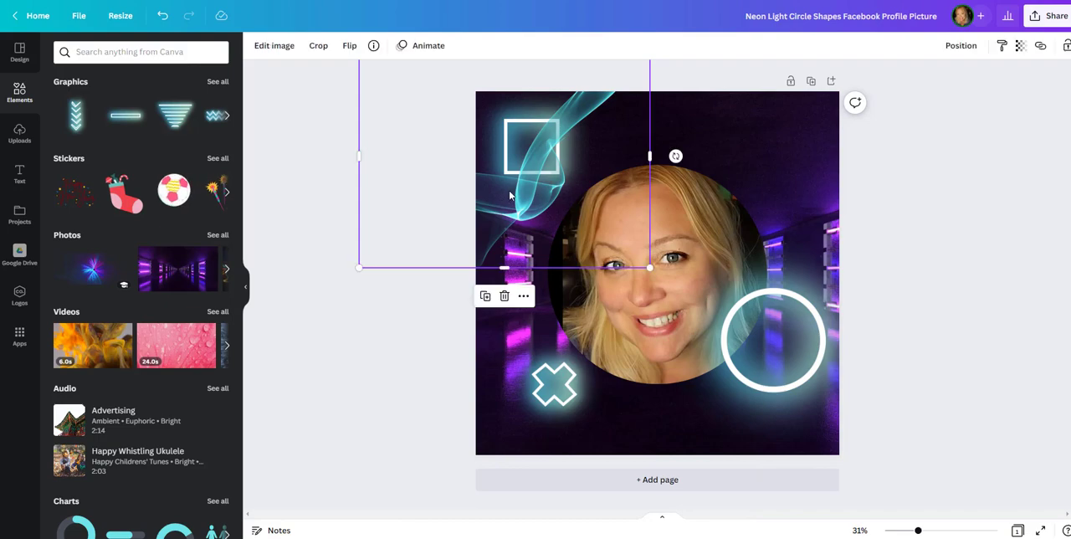
{"action": "key", "text": "Delete"}
{"action": "left_click", "coordinate": [533, 143]}
{"action": "key", "text": "Delete"}
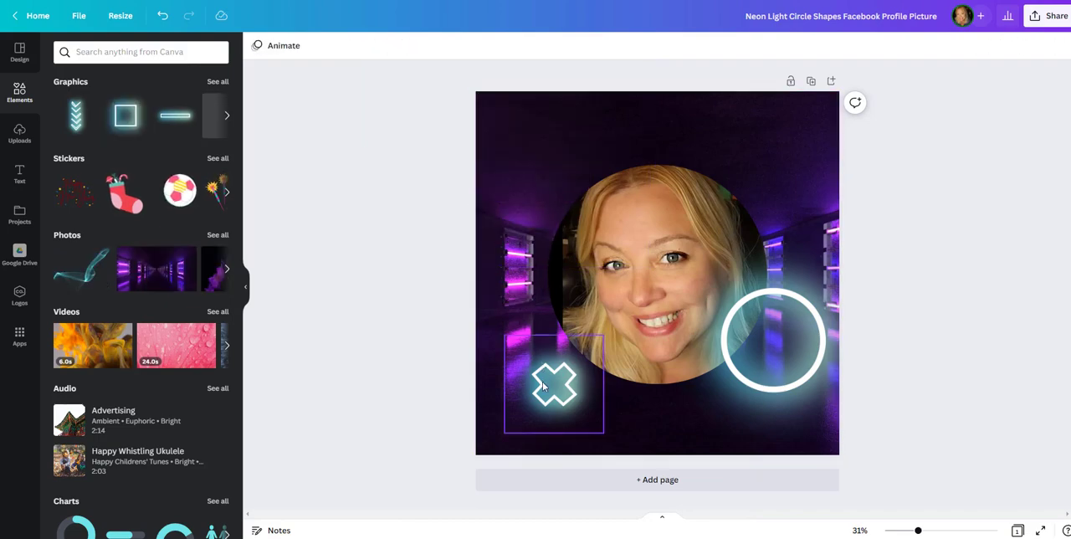
{"action": "left_click", "coordinate": [555, 383]}
{"action": "key", "text": "Delete"}
{"action": "left_click", "coordinate": [737, 351]}
{"action": "key", "text": "Delete"}
{"action": "left_click", "coordinate": [725, 376]}
{"action": "left_click", "coordinate": [454, 385]}
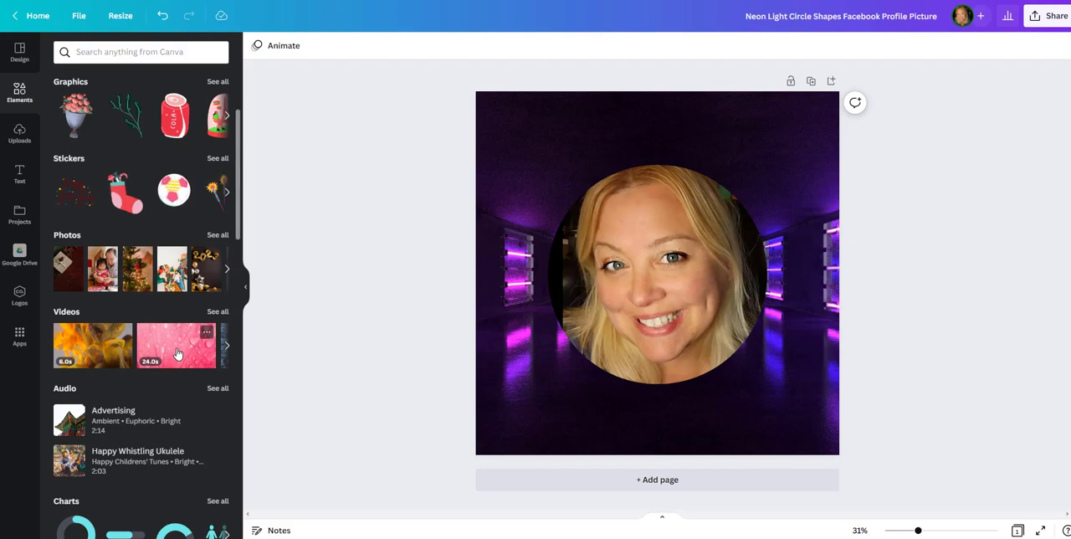
{"action": "left_click_drag", "start_coordinate": [177, 354], "coordinate": [211, 338]}
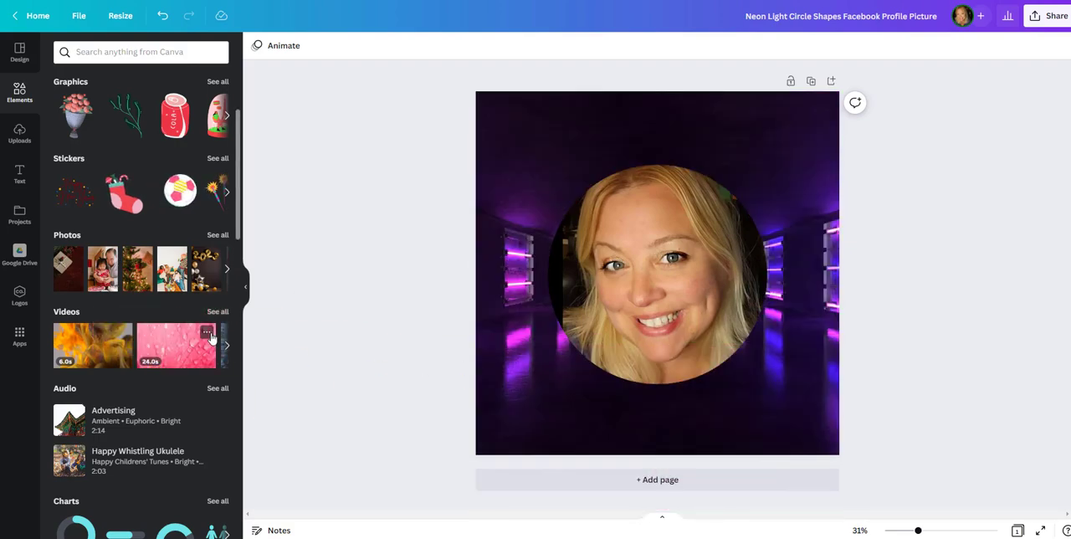
{"action": "left_click", "coordinate": [218, 310]}
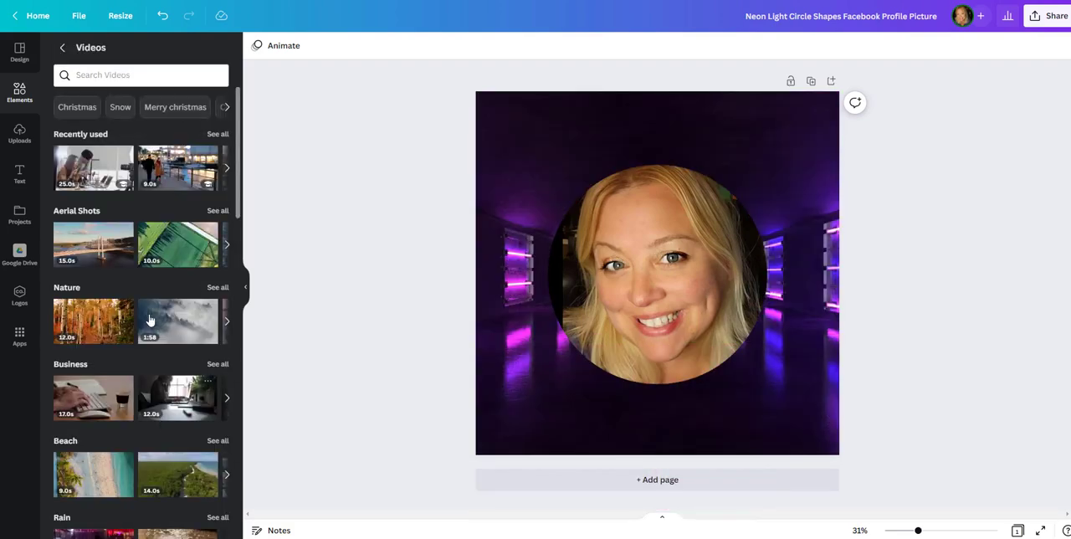
{"action": "left_click", "coordinate": [62, 47]}
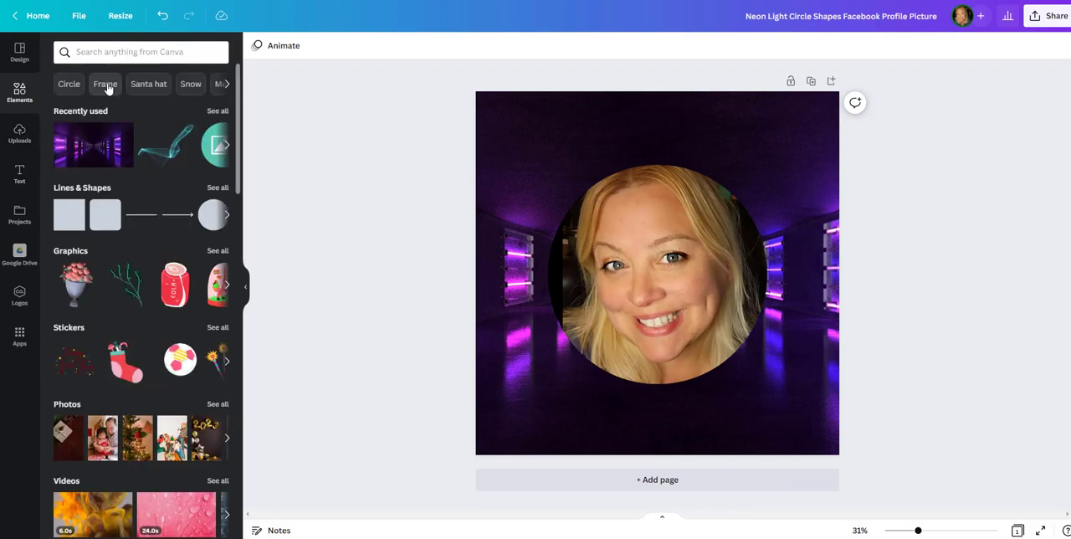
Step: Find the photo of a hand holding a wine glass against an orange wall and set it as the background
{"action": "left_click", "coordinate": [120, 55]}
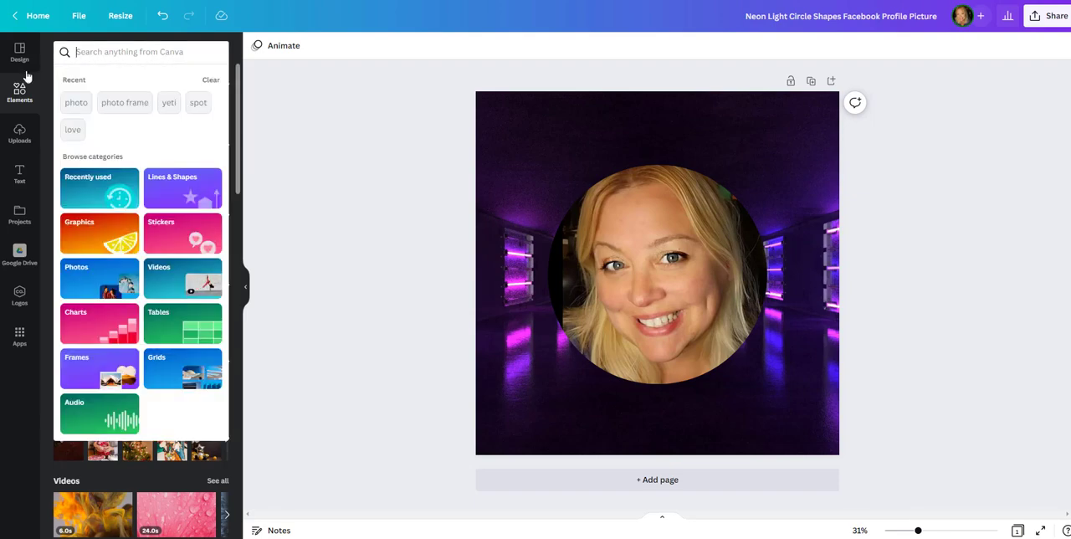
{"action": "left_click", "coordinate": [110, 268]}
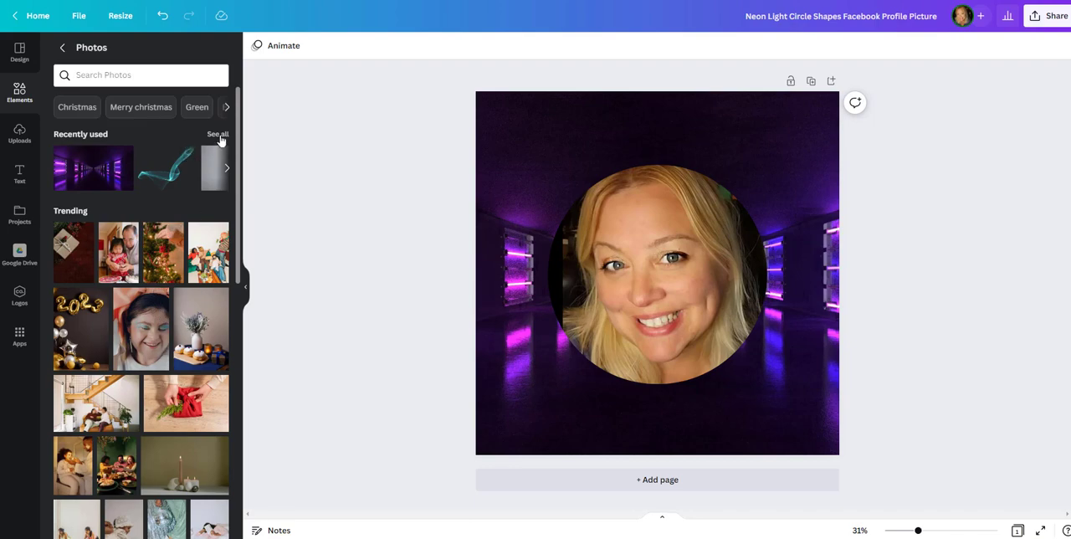
{"action": "scroll", "coordinate": [201, 266], "scroll_direction": "down", "scroll_amount": 5}
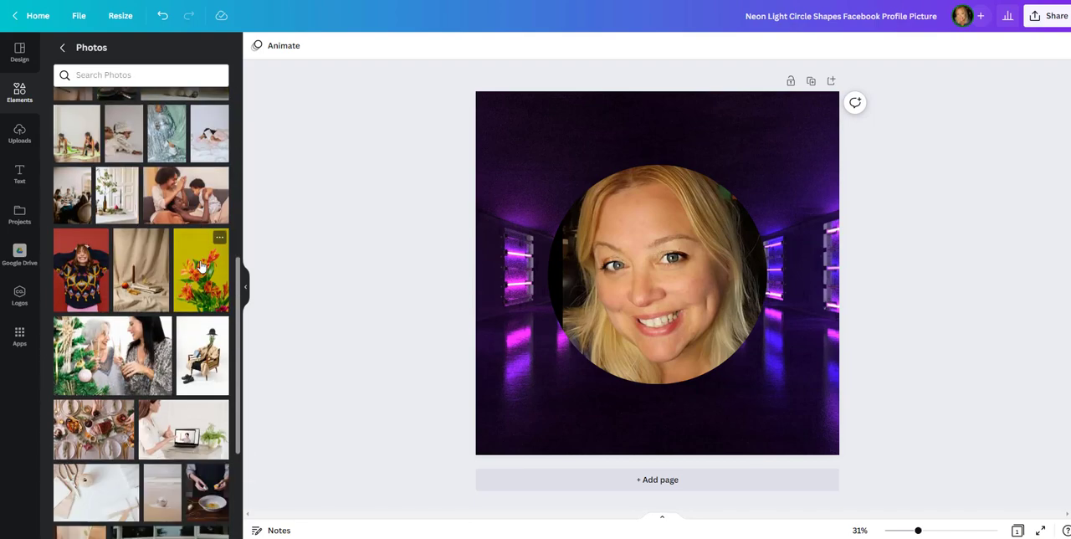
{"action": "scroll", "coordinate": [201, 266], "scroll_direction": "down", "scroll_amount": 10}
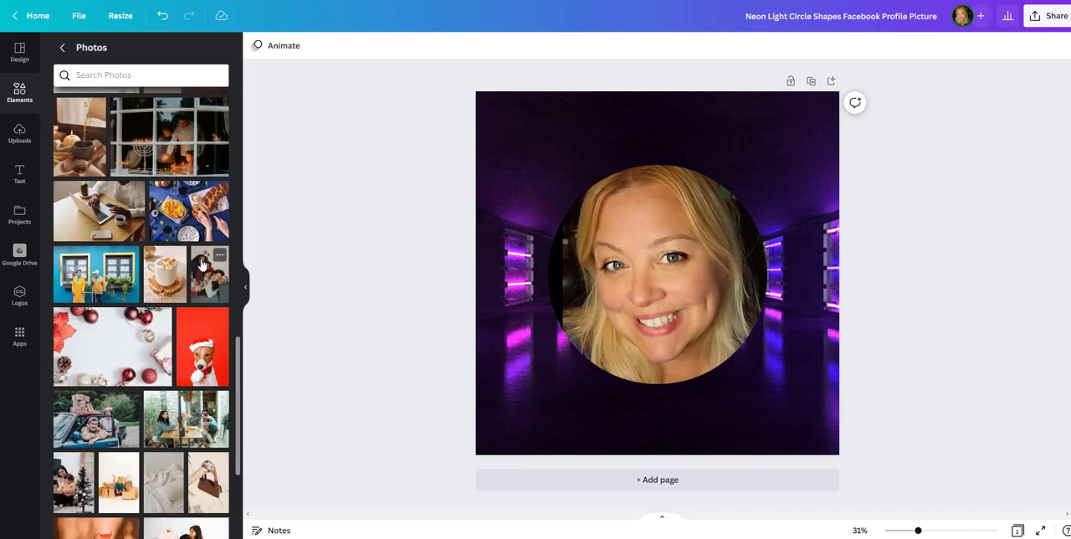
{"action": "scroll", "coordinate": [201, 264], "scroll_direction": "down", "scroll_amount": 5}
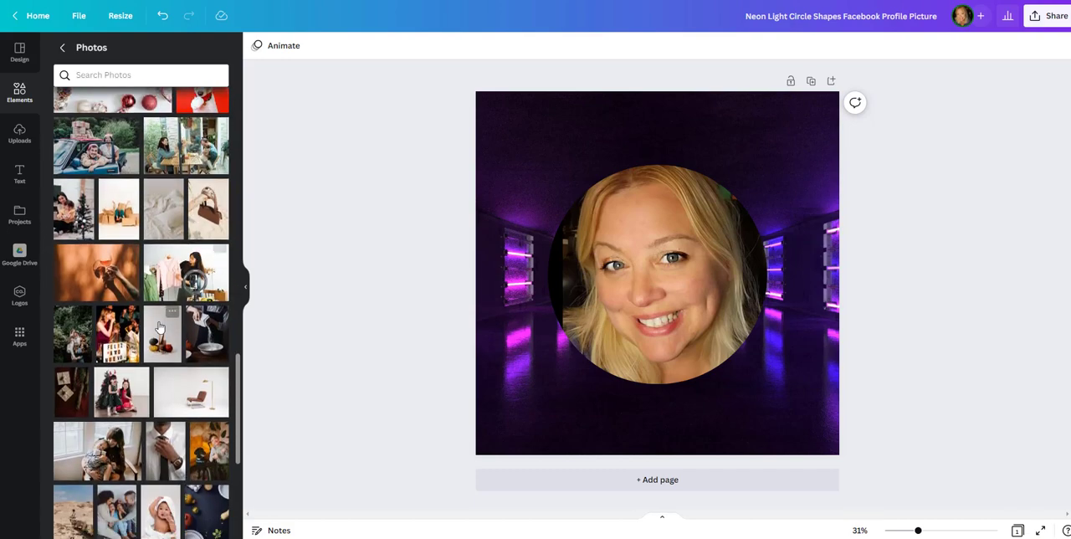
{"action": "left_click_drag", "start_coordinate": [118, 289], "coordinate": [494, 339]}
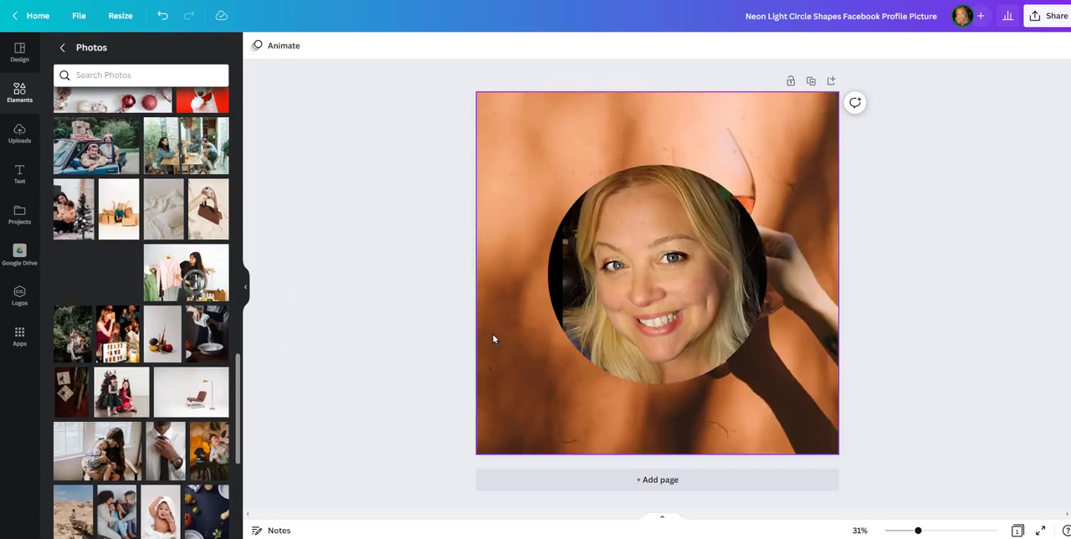
Step: Shift the background photo to the right within the page so that the wine glass sits beside the portrait
{"action": "left_click", "coordinate": [508, 340]}
{"action": "double_click", "coordinate": [511, 340]}
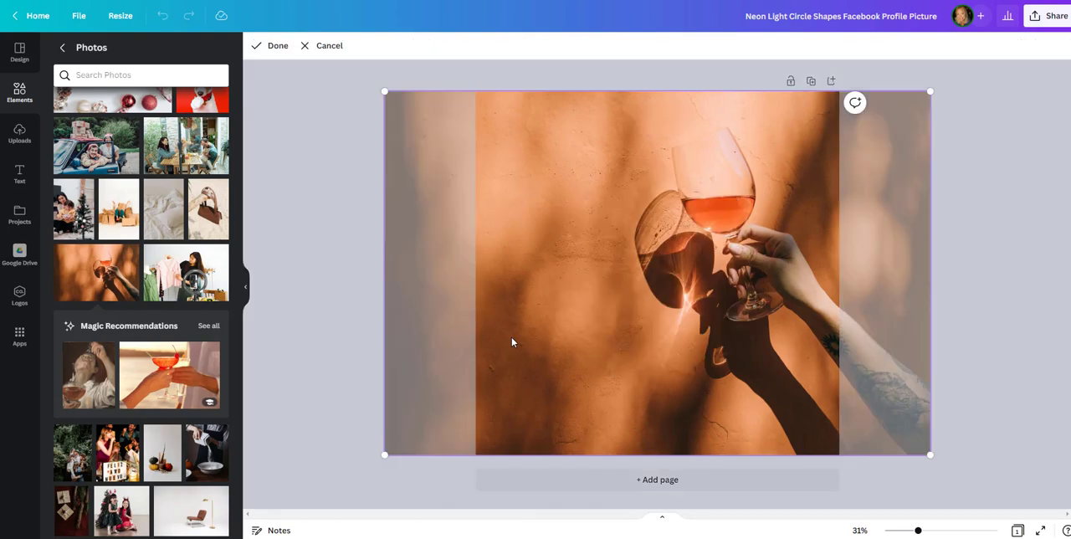
{"action": "left_click_drag", "start_coordinate": [518, 336], "coordinate": [576, 337]}
{"action": "left_click", "coordinate": [373, 342]}
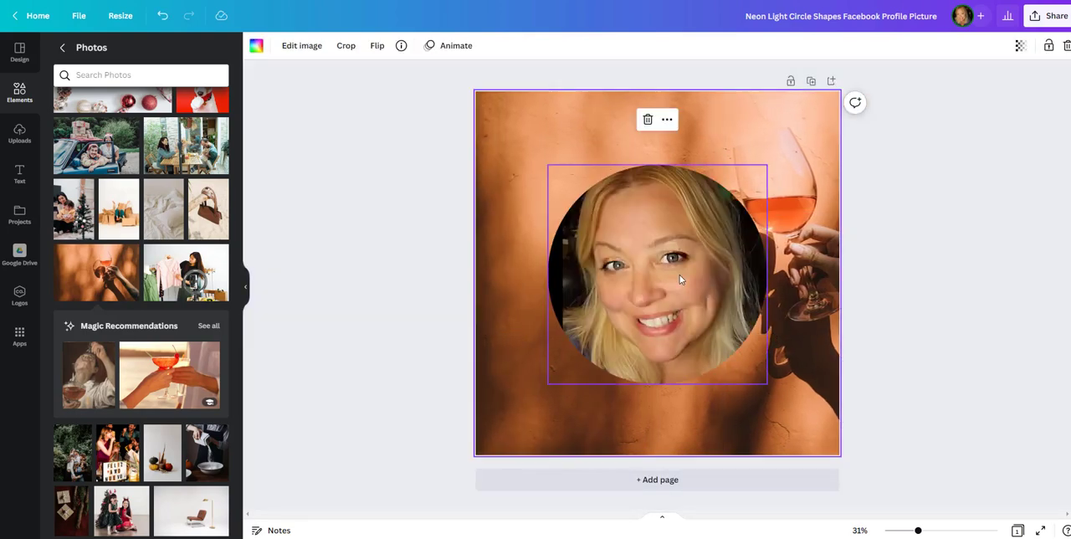
Step: Find the photo of the rocky desert landscape and set it as the design's background
{"action": "scroll", "coordinate": [185, 385], "scroll_direction": "down", "scroll_amount": 2}
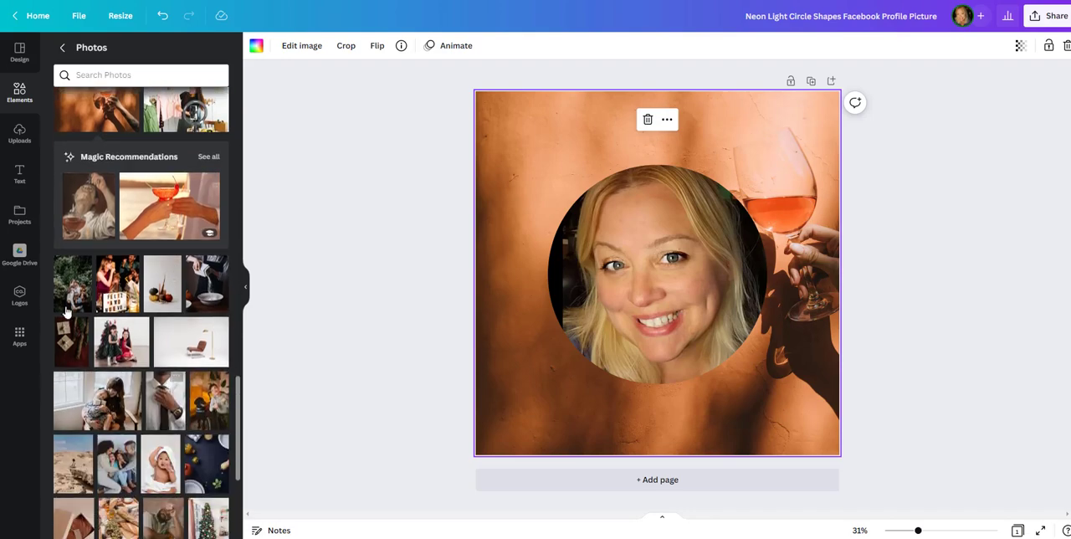
{"action": "scroll", "coordinate": [142, 352], "scroll_direction": "down", "scroll_amount": 2}
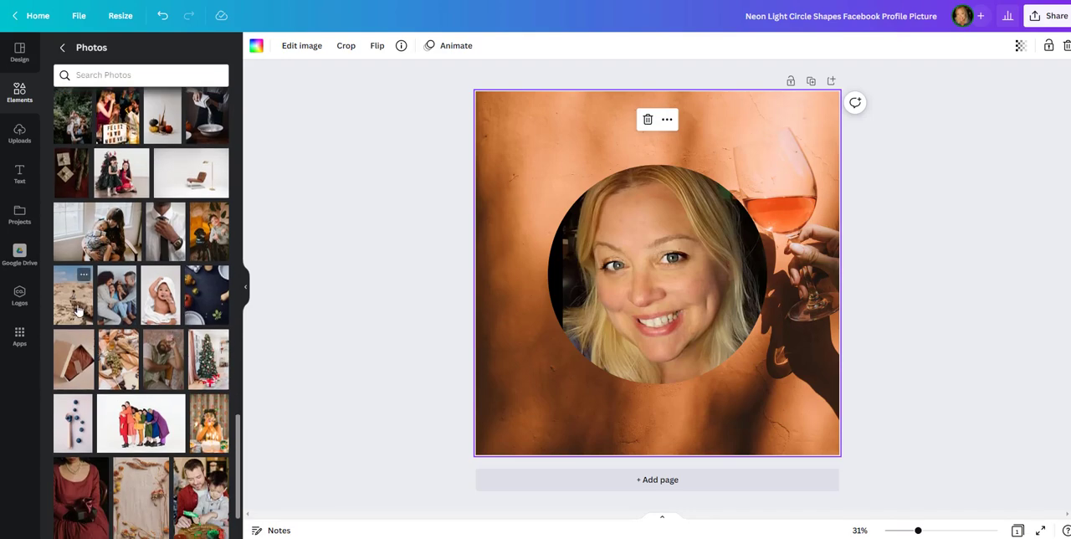
{"action": "left_click_drag", "start_coordinate": [73, 294], "coordinate": [514, 347]}
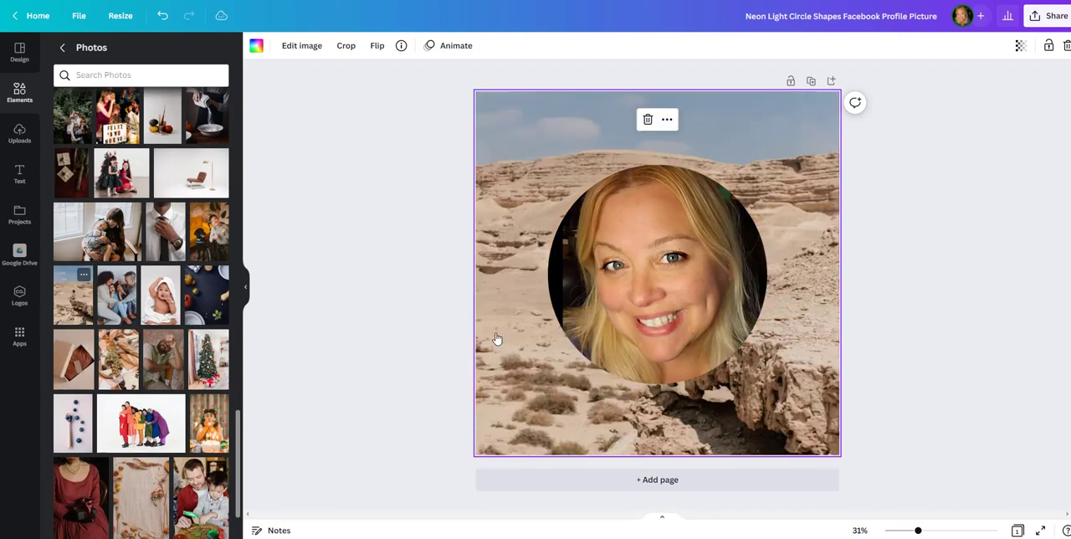
Step: Set the wooden courtyard photo with tropical plants as the background, and replace it with the recommended flower garden photo
{"action": "scroll", "coordinate": [114, 261], "scroll_direction": "down", "scroll_amount": 10}
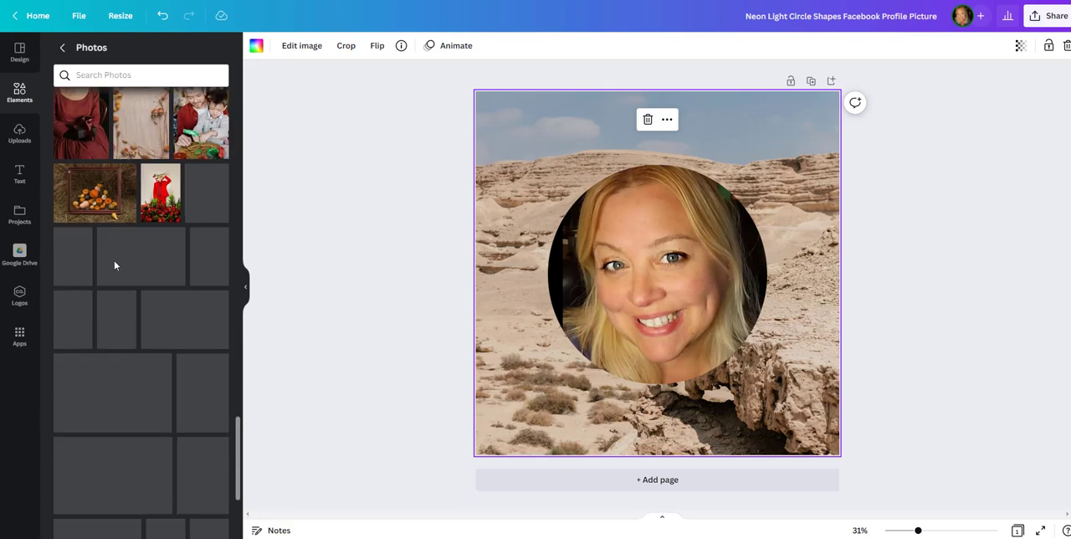
{"action": "scroll", "coordinate": [109, 245], "scroll_direction": "down", "scroll_amount": 2}
{"action": "scroll", "coordinate": [107, 259], "scroll_direction": "down", "scroll_amount": 2}
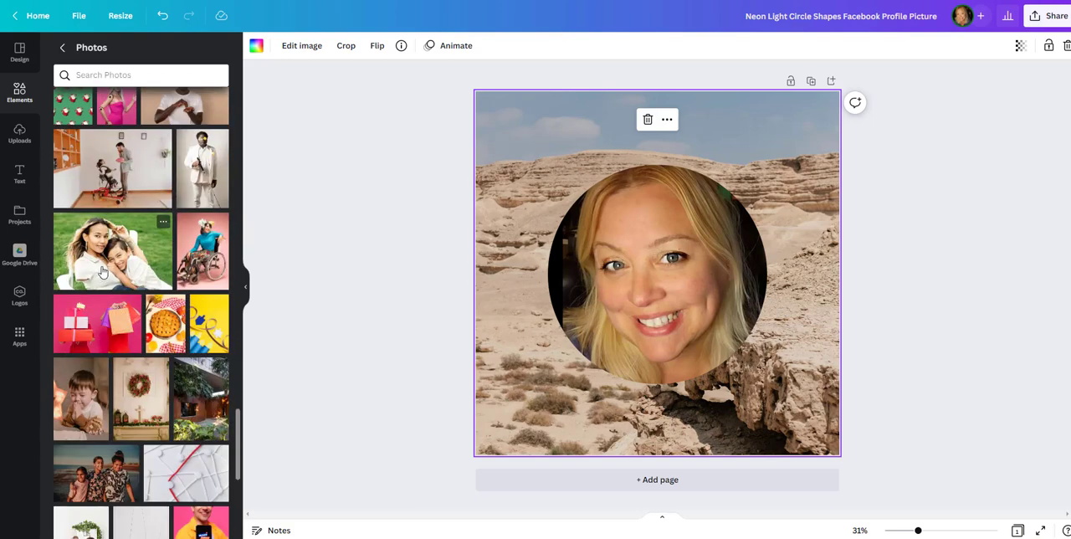
{"action": "scroll", "coordinate": [106, 272], "scroll_direction": "down", "scroll_amount": 5}
{"action": "left_click_drag", "start_coordinate": [201, 124], "coordinate": [493, 318]}
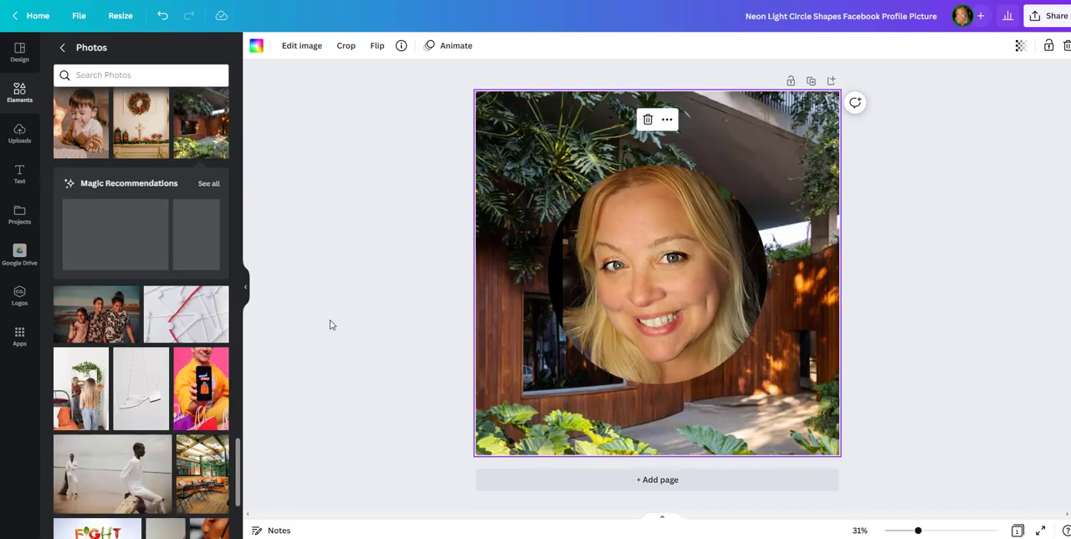
{"action": "left_click_drag", "start_coordinate": [117, 230], "coordinate": [489, 335]}
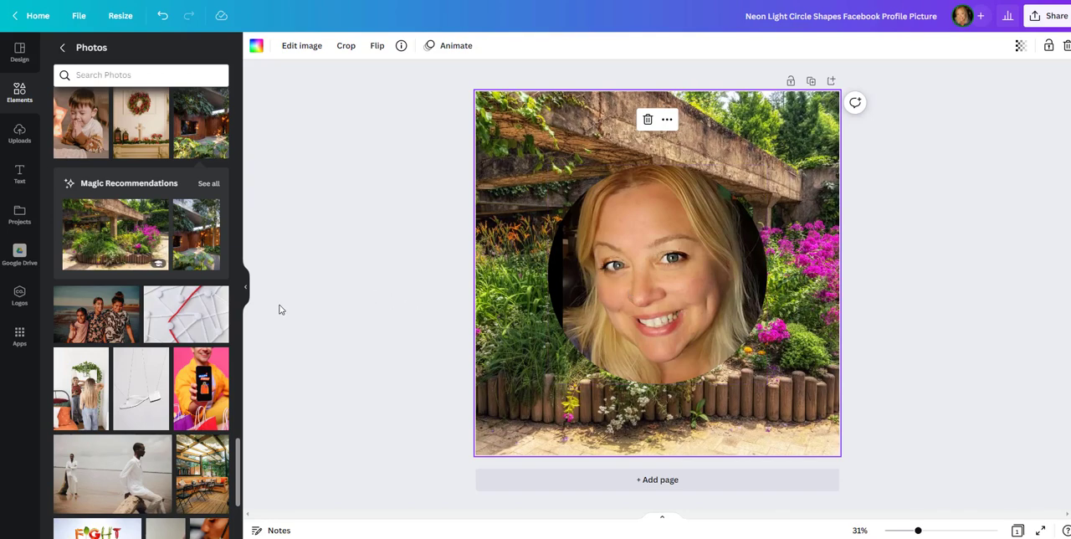
Step: Search the photos for "art" and set the abstract painting with blue, red, orange and yellow blocks as the background
{"action": "scroll", "coordinate": [181, 249], "scroll_direction": "down", "scroll_amount": 4}
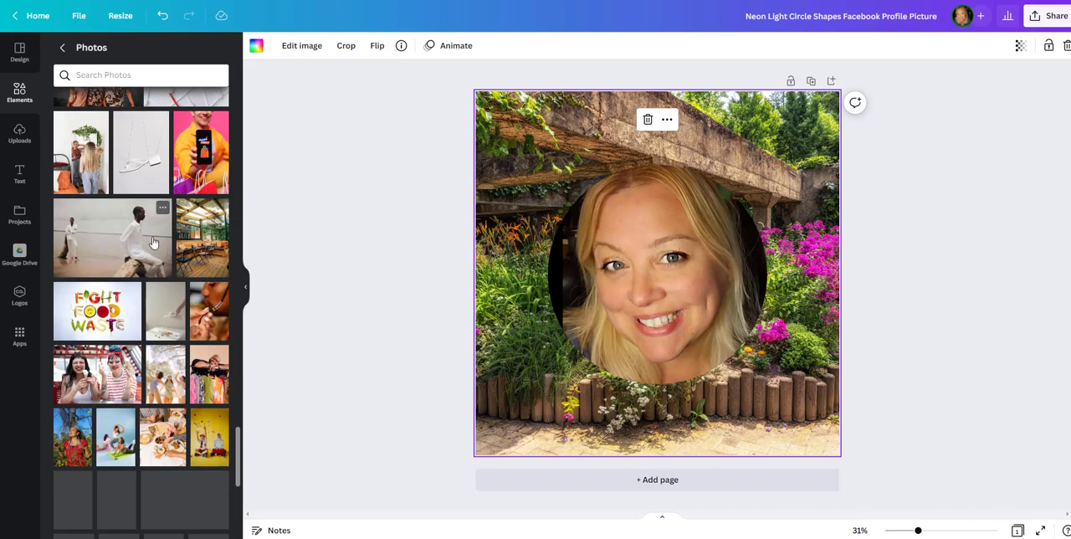
{"action": "left_click", "coordinate": [139, 74]}
{"action": "type", "text": "art"}
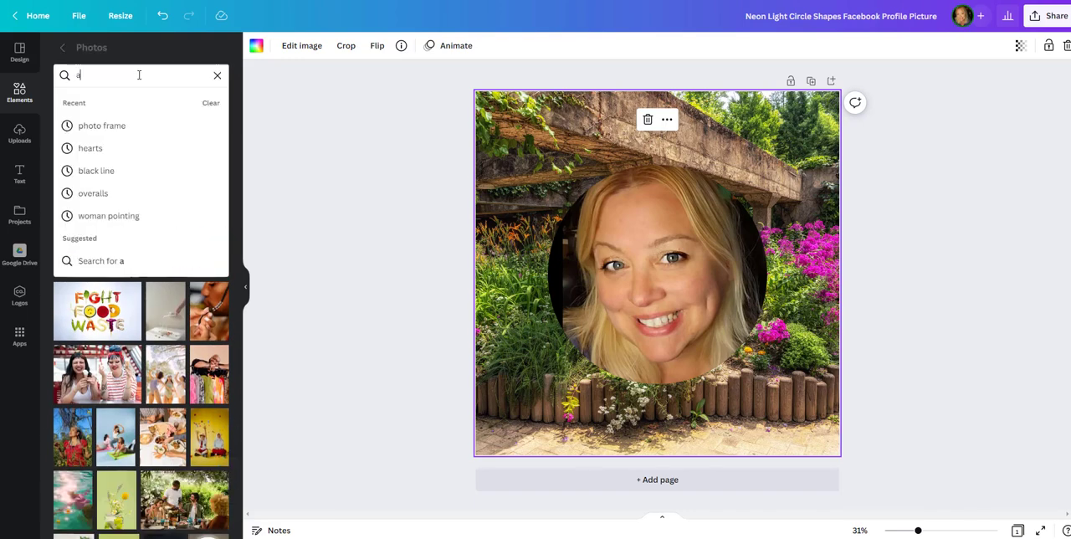
{"action": "key", "text": "Return"}
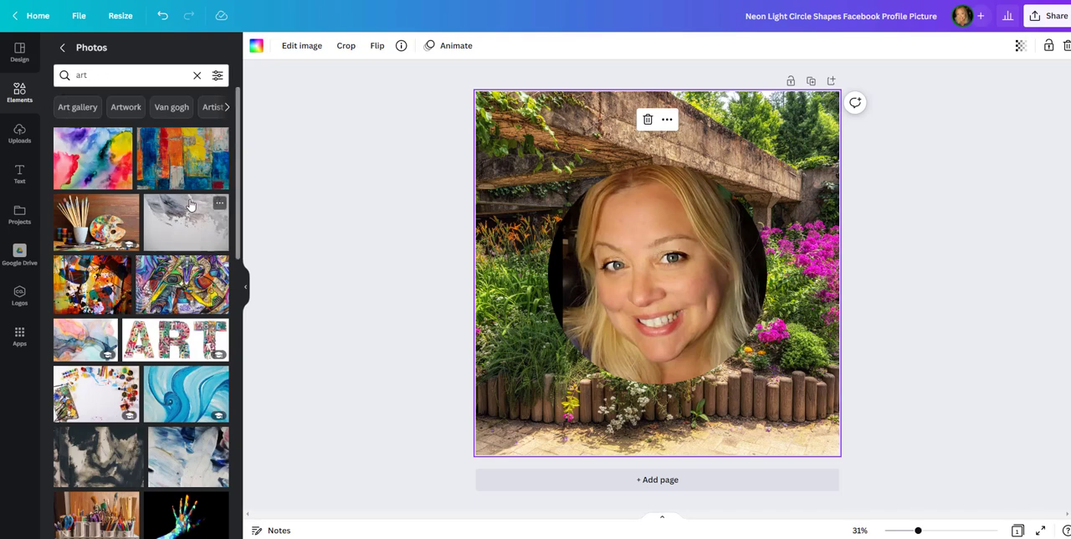
{"action": "left_click_drag", "start_coordinate": [92, 167], "coordinate": [497, 294]}
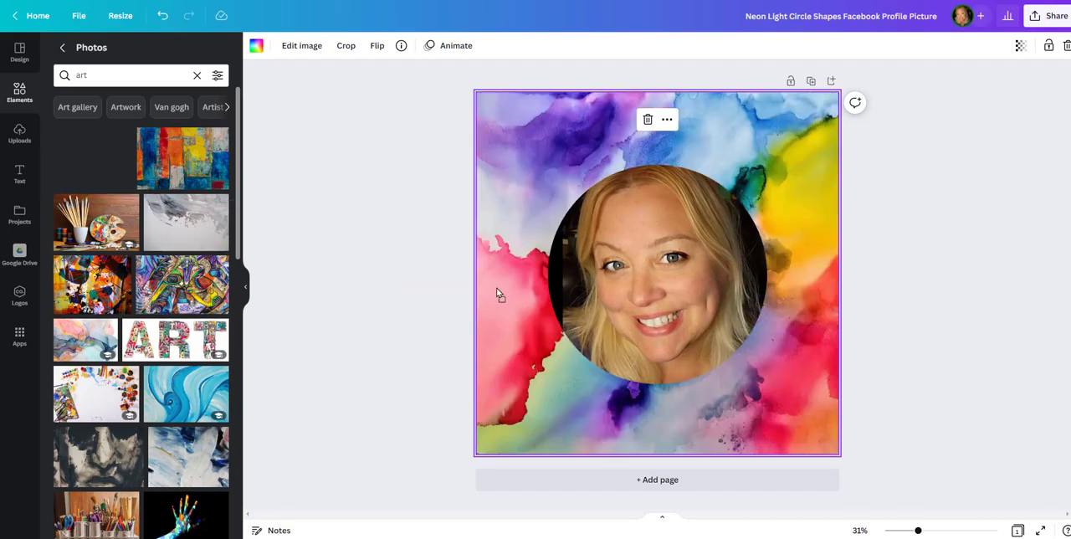
{"action": "mouse_move", "coordinate": [221, 153]}
{"action": "left_mouse_down"}
{"action": "mouse_move", "coordinate": [351, 211]}
{"action": "mouse_move", "coordinate": [586, 286]}
{"action": "mouse_move", "coordinate": [489, 311]}
{"action": "left_mouse_up"}
{"action": "left_click", "coordinate": [435, 304]}
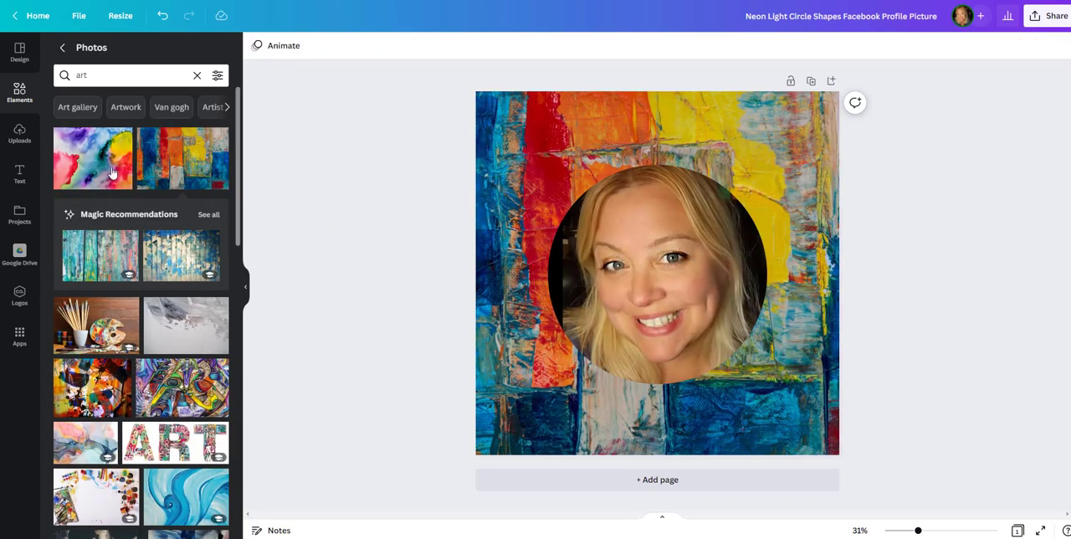
Step: Search the photos for "circle" and add the ring of overlapping gold glitter lines to the design
{"action": "left_click", "coordinate": [88, 77]}
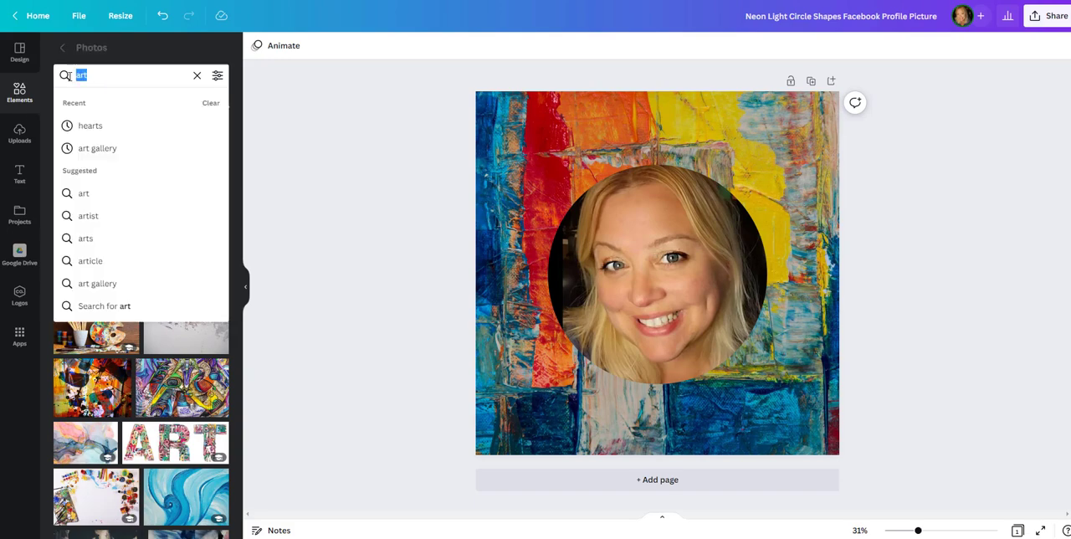
{"action": "type", "text": "circle"}
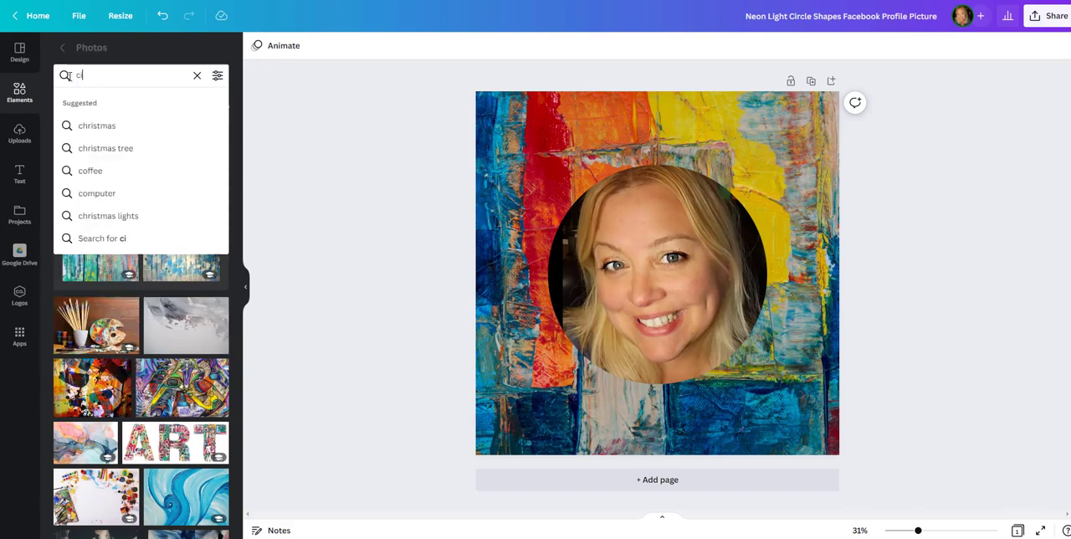
{"action": "key", "text": "Return"}
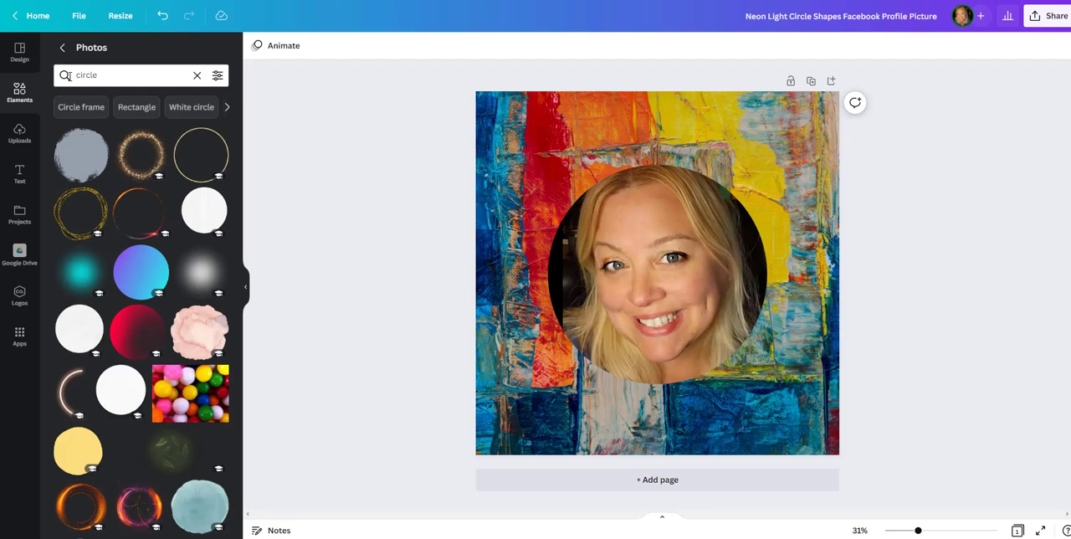
{"action": "left_click", "coordinate": [96, 205]}
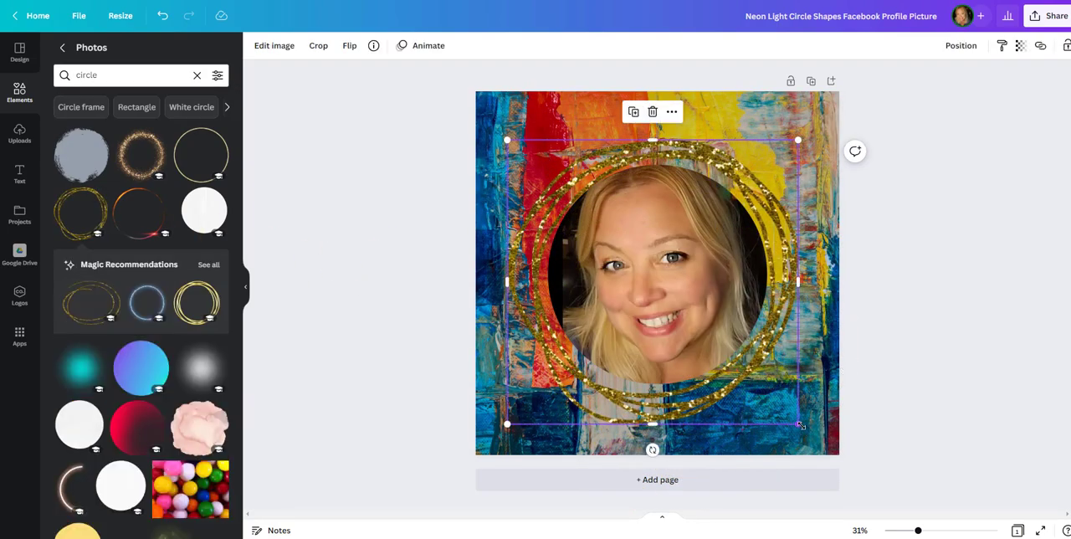
Step: Shrink the gold glitter ring slightly and centre it around the circular portrait
{"action": "mouse_move", "coordinate": [799, 425]}
{"action": "left_mouse_down"}
{"action": "mouse_move", "coordinate": [813, 432]}
{"action": "mouse_move", "coordinate": [774, 394]}
{"action": "mouse_move", "coordinate": [793, 413]}
{"action": "left_mouse_up"}
{"action": "left_click_drag", "start_coordinate": [742, 358], "coordinate": [730, 366]}
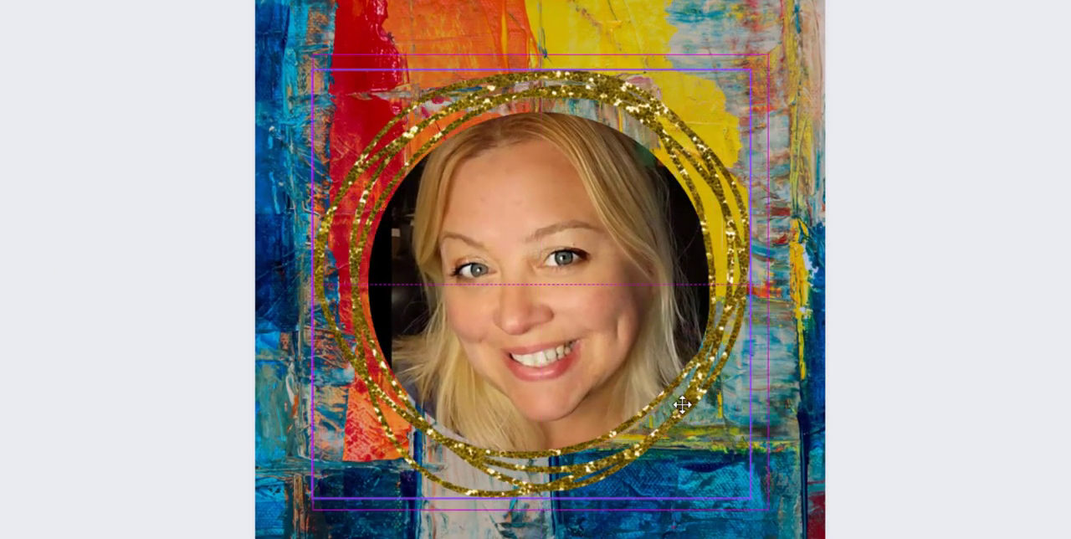
{"action": "left_click_drag", "start_coordinate": [682, 405], "coordinate": [686, 408]}
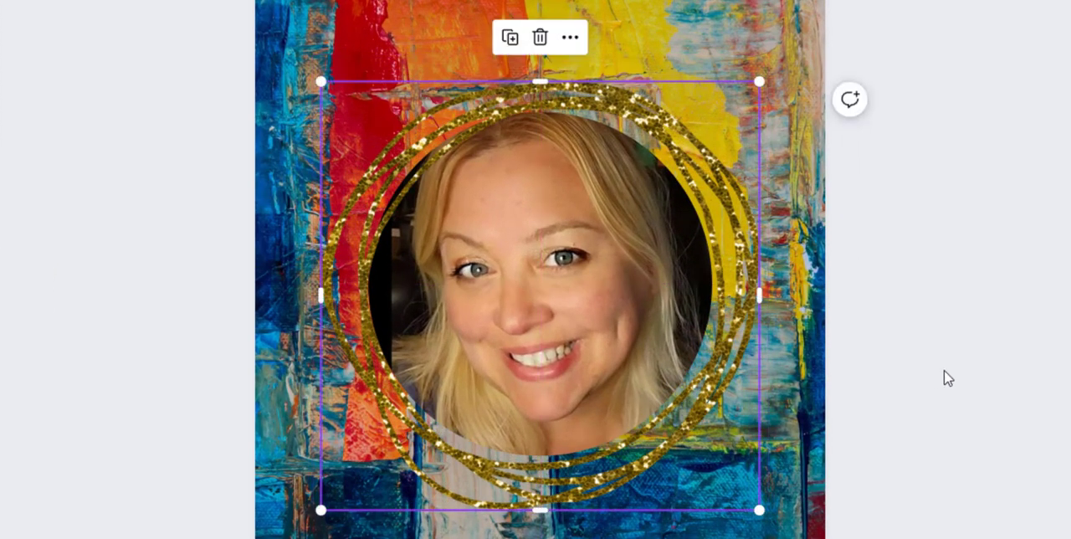
{"action": "left_click", "coordinate": [943, 376]}
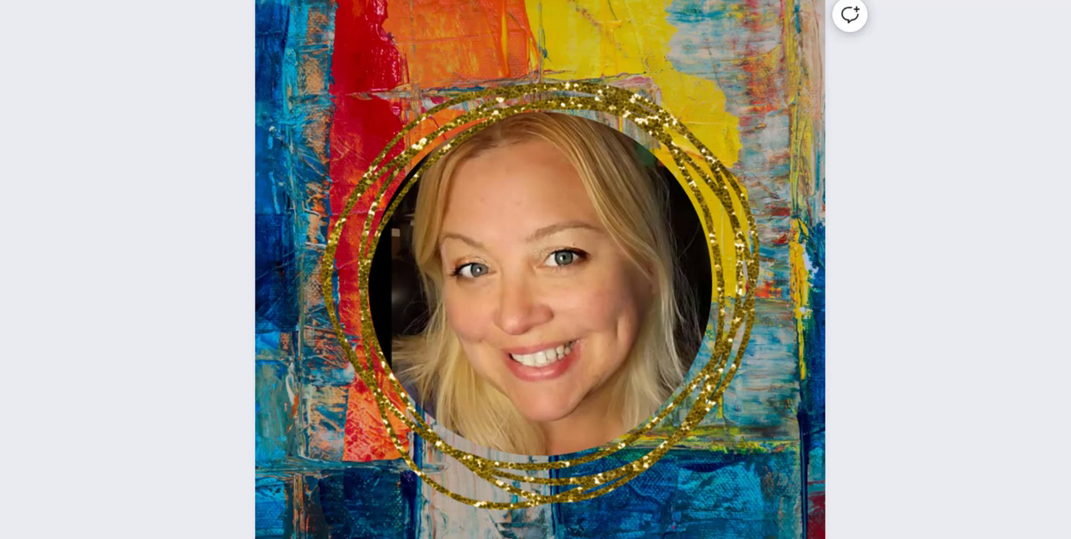
Step: Add the gold paint circle, shrink it to about 601 × 609 and place it over the glitter ring's upper-left edge
{"action": "mouse_move", "coordinate": [143, 144]}
{"action": "left_mouse_down"}
{"action": "mouse_move", "coordinate": [111, 216]}
{"action": "mouse_move", "coordinate": [506, 216]}
{"action": "mouse_move", "coordinate": [500, 282]}
{"action": "mouse_move", "coordinate": [536, 437]}
{"action": "mouse_move", "coordinate": [527, 285]}
{"action": "left_mouse_up"}
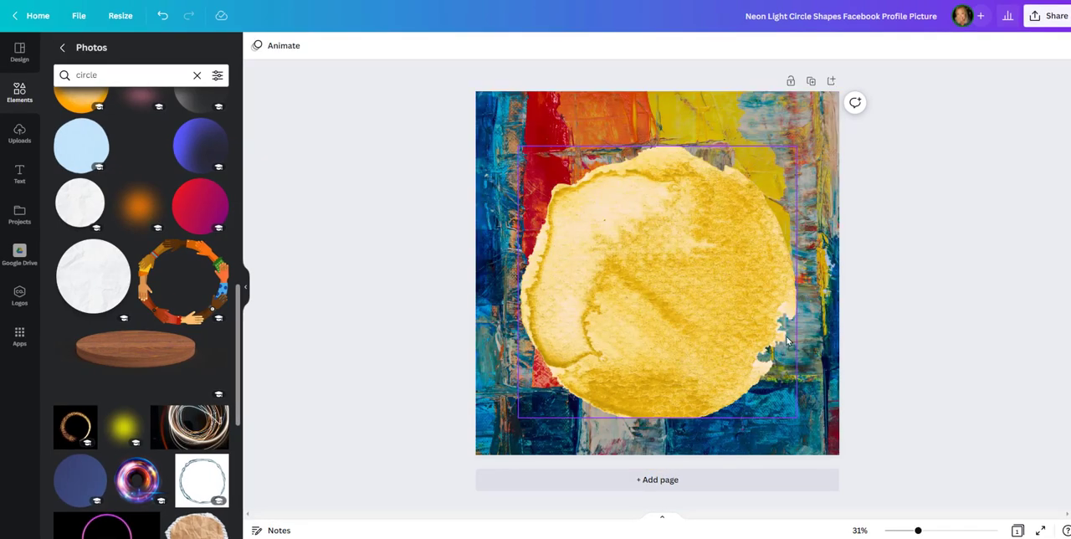
{"action": "left_click_drag", "start_coordinate": [787, 337], "coordinate": [749, 403]}
{"action": "left_click_drag", "start_coordinate": [527, 335], "coordinate": [363, 281]}
{"action": "left_click", "coordinate": [141, 144]}
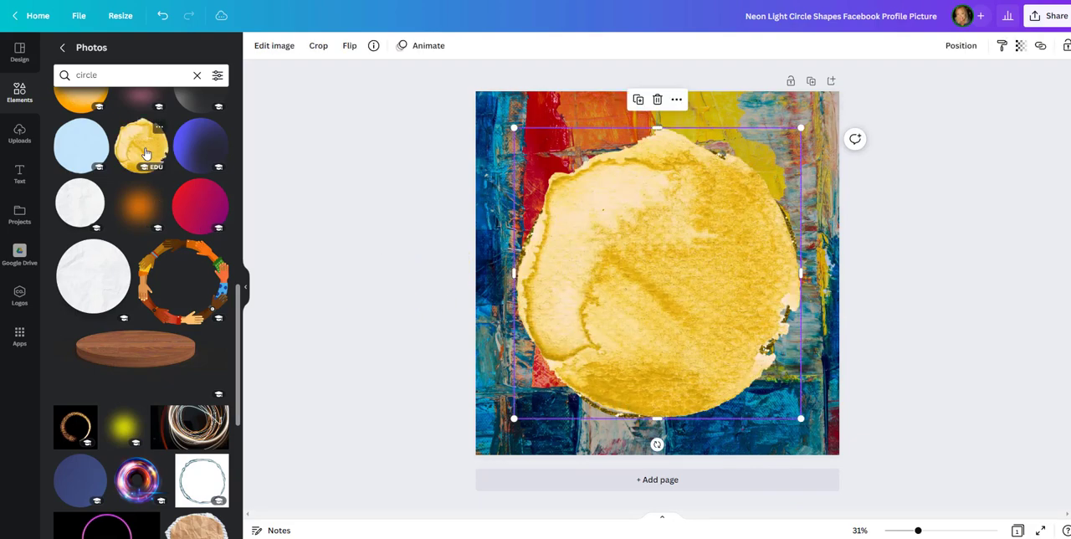
{"action": "left_click_drag", "start_coordinate": [514, 128], "coordinate": [696, 307]}
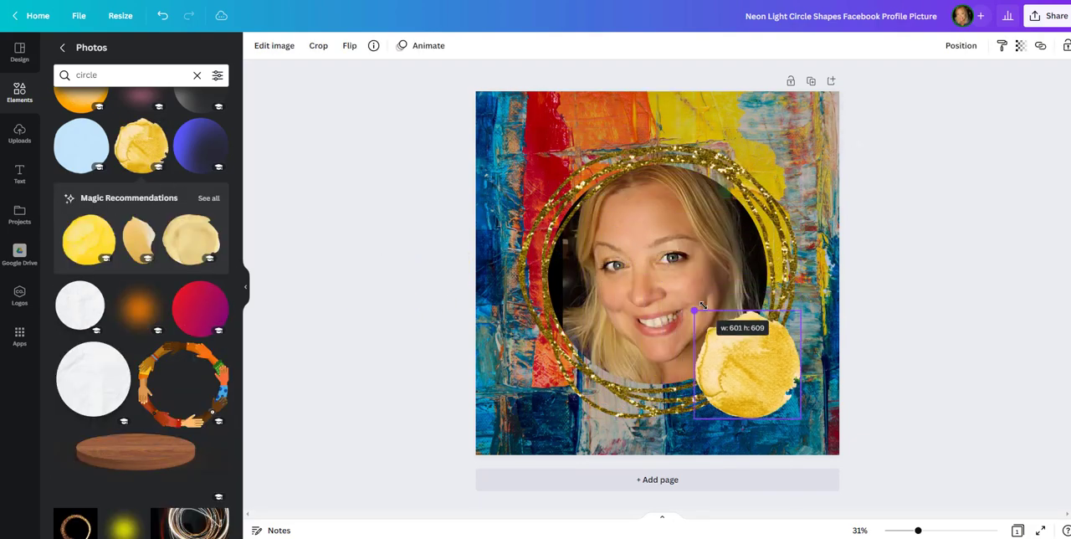
{"action": "left_click_drag", "start_coordinate": [763, 368], "coordinate": [572, 210]}
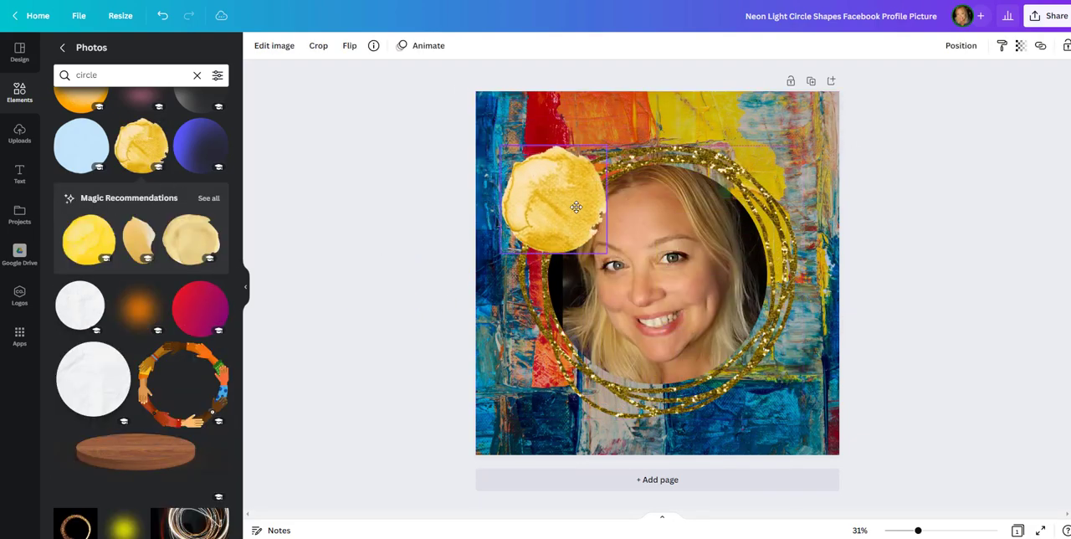
Step: Send the gold paint circle backward behind the glitter ring, and send the ring backward behind the paint circle
{"action": "right_click", "coordinate": [541, 203]}
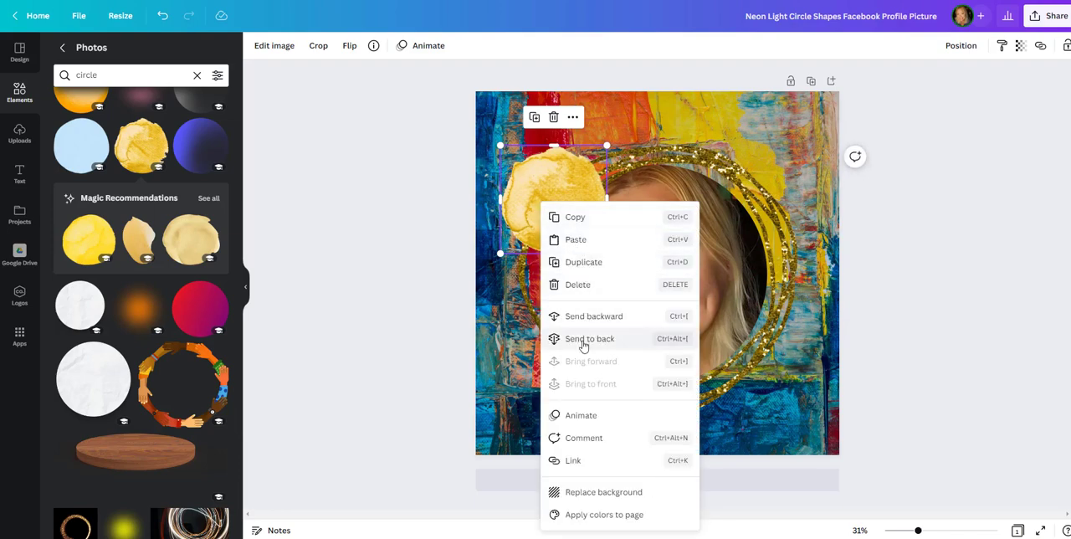
{"action": "left_click", "coordinate": [568, 317]}
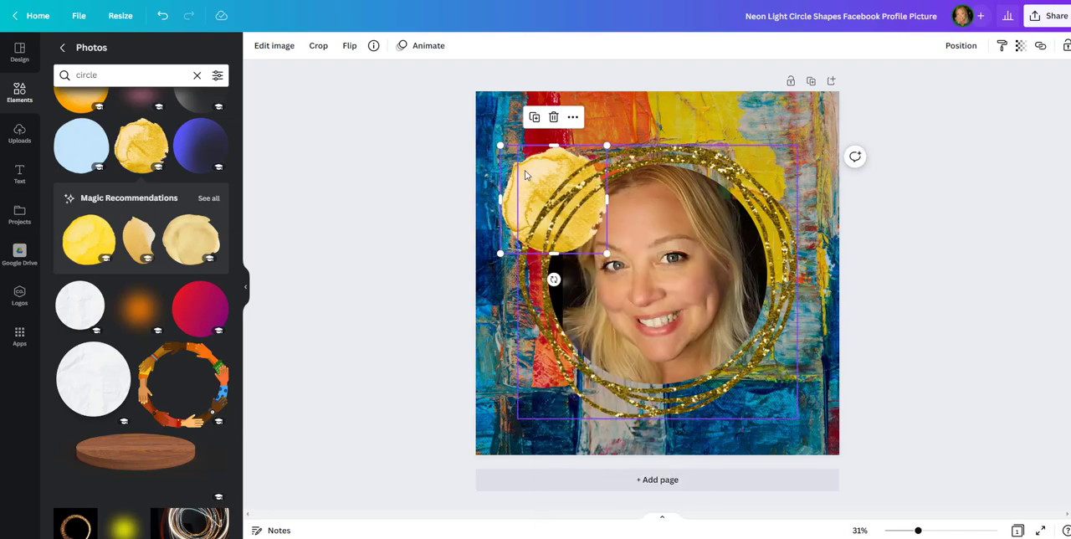
{"action": "right_click", "coordinate": [526, 174]}
{"action": "left_click", "coordinate": [572, 289]}
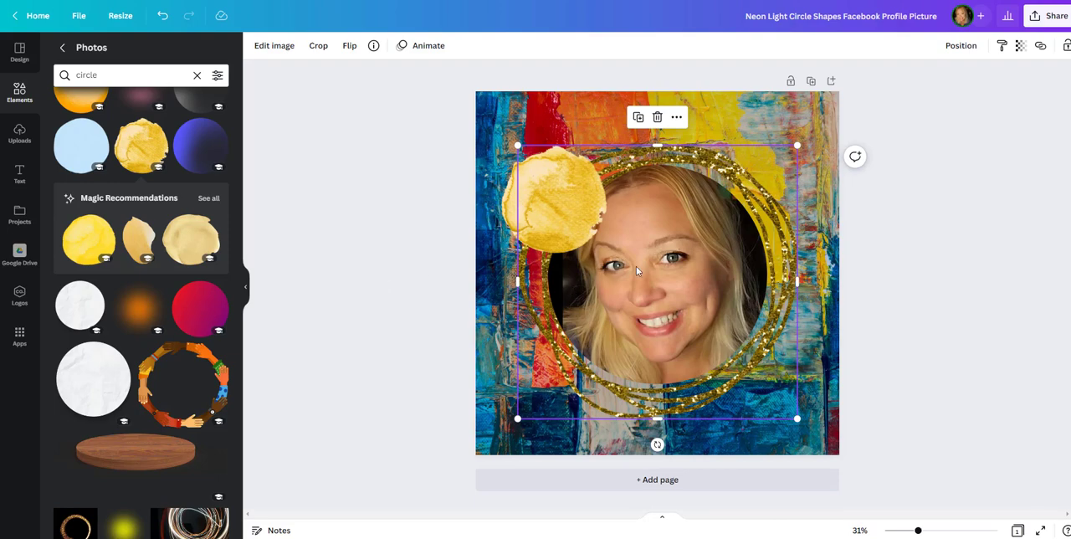
Step: Delete the gold paint circle from the design
{"action": "left_click", "coordinate": [529, 209]}
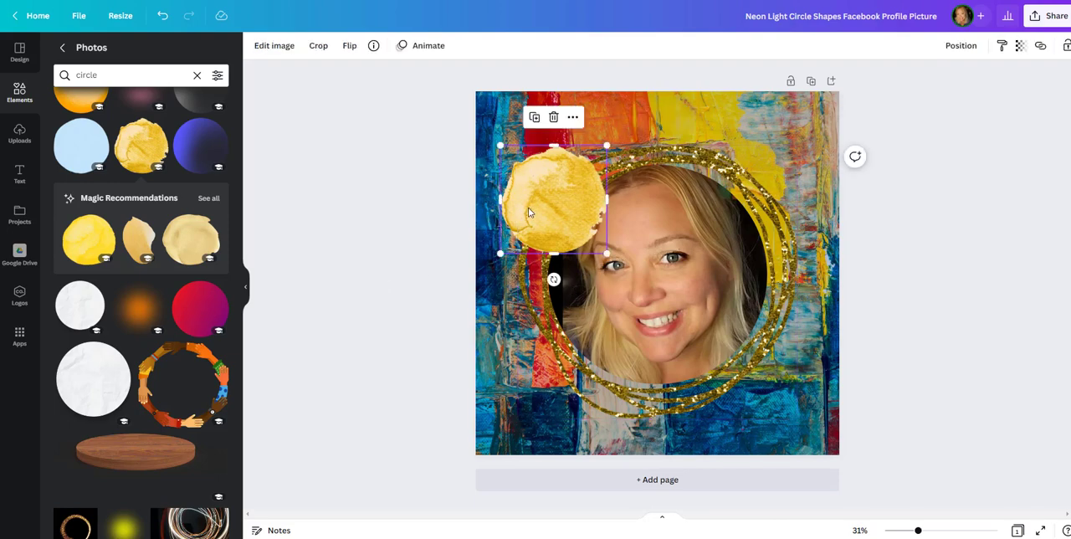
{"action": "key", "text": "Delete"}
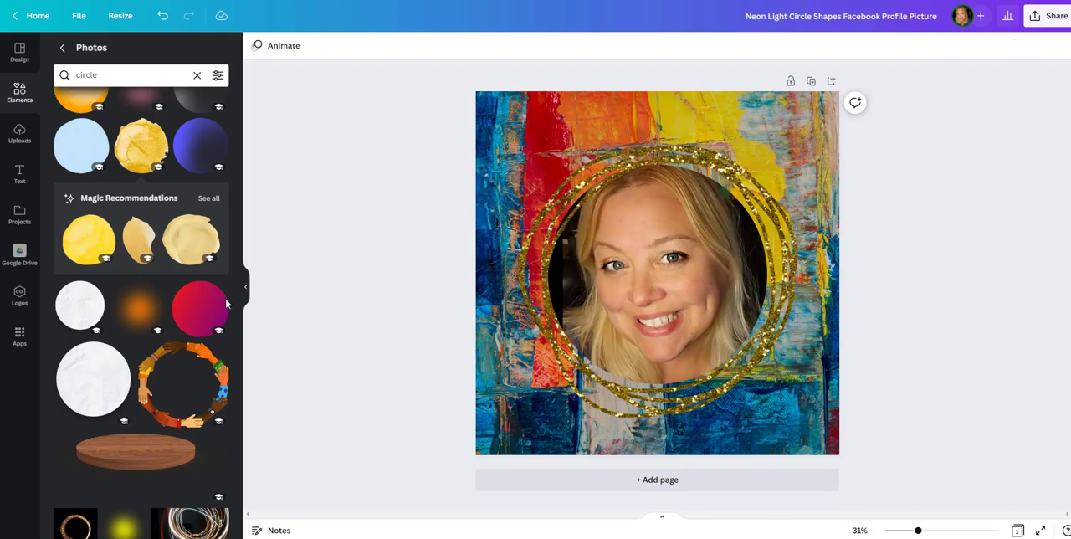
{"action": "scroll", "coordinate": [193, 313], "scroll_direction": "down", "scroll_amount": 5}
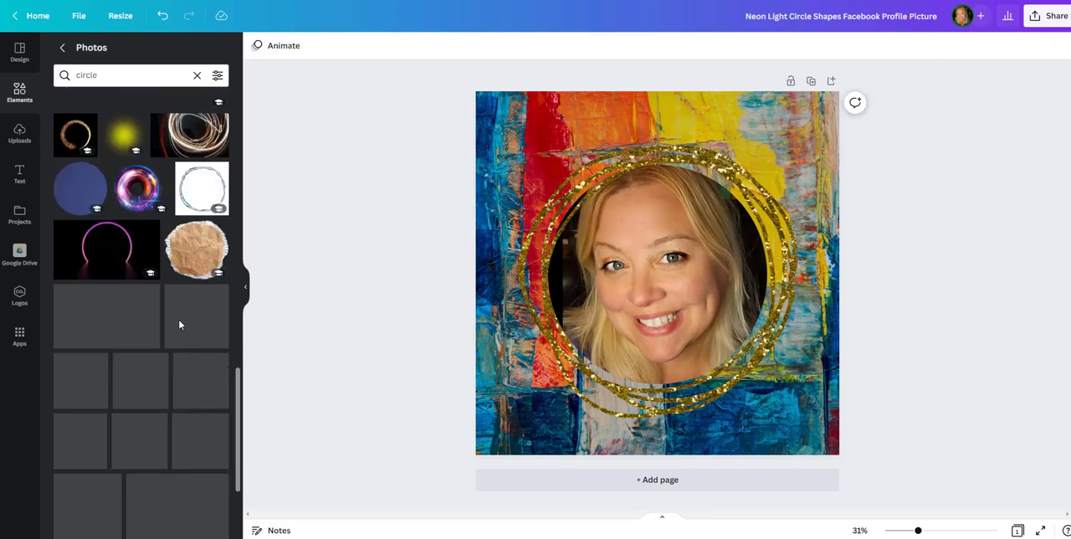
Step: Leave the design for the home page and search the templates for "facebook profile pictures"
{"action": "left_click", "coordinate": [35, 23]}
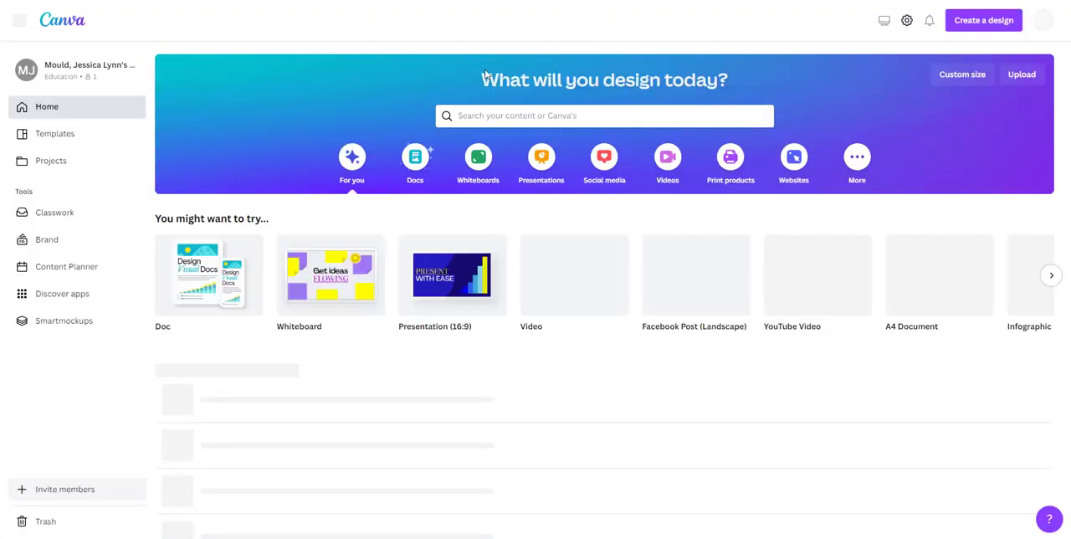
{"action": "left_click", "coordinate": [487, 115]}
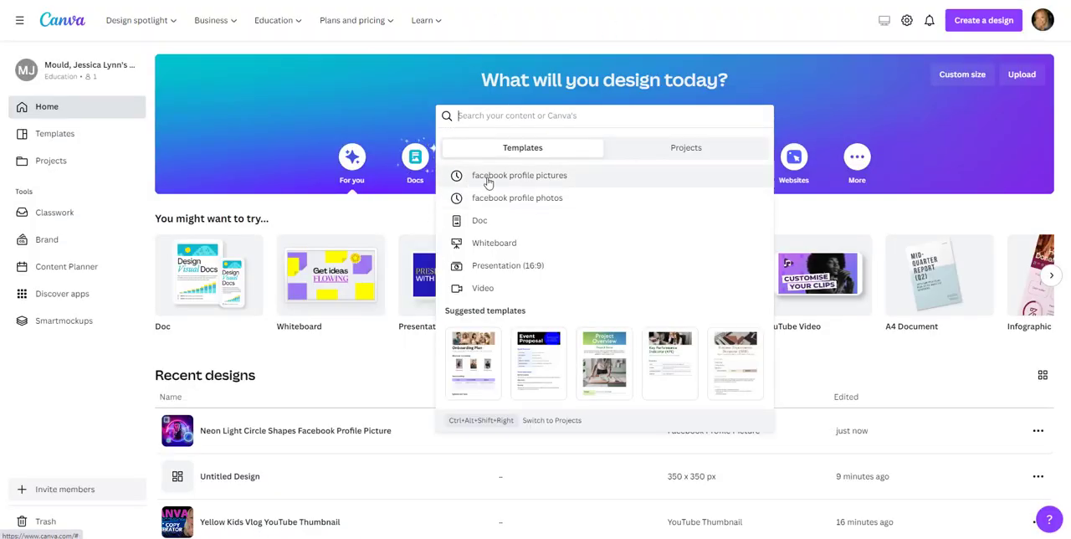
{"action": "left_click", "coordinate": [489, 177]}
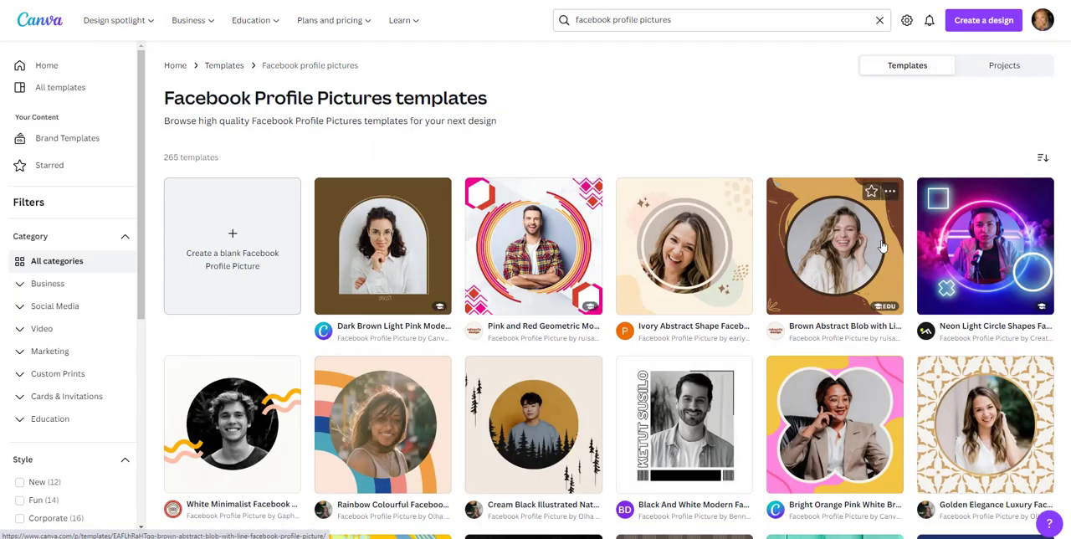
Step: Browse the Facebook profile picture templates and open the preview of "purple simple facebook profile picture"
{"action": "scroll", "coordinate": [976, 228], "scroll_direction": "down", "scroll_amount": 3}
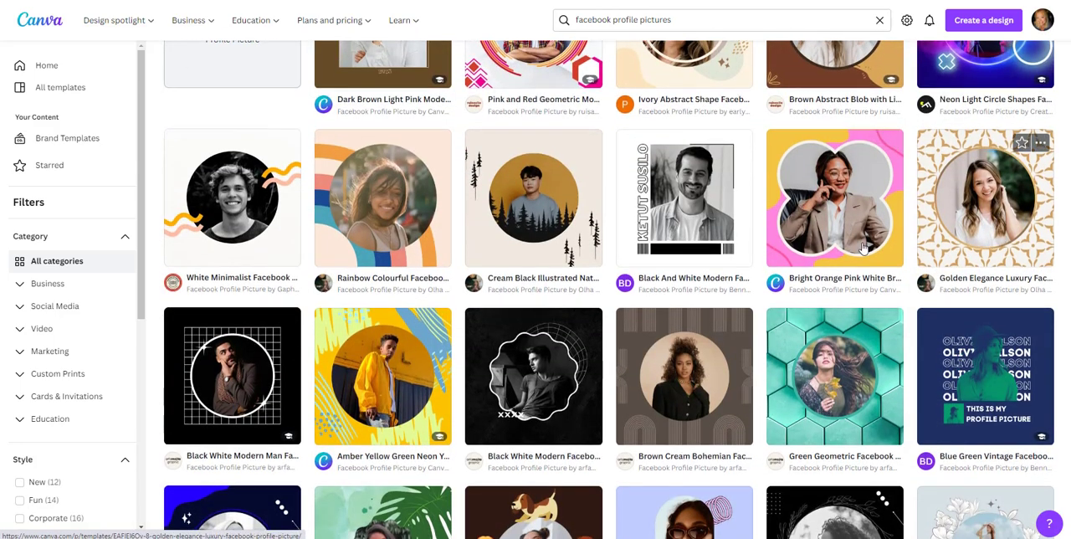
{"action": "scroll", "coordinate": [711, 213], "scroll_direction": "down", "scroll_amount": 6}
{"action": "scroll", "coordinate": [691, 216], "scroll_direction": "down", "scroll_amount": 2}
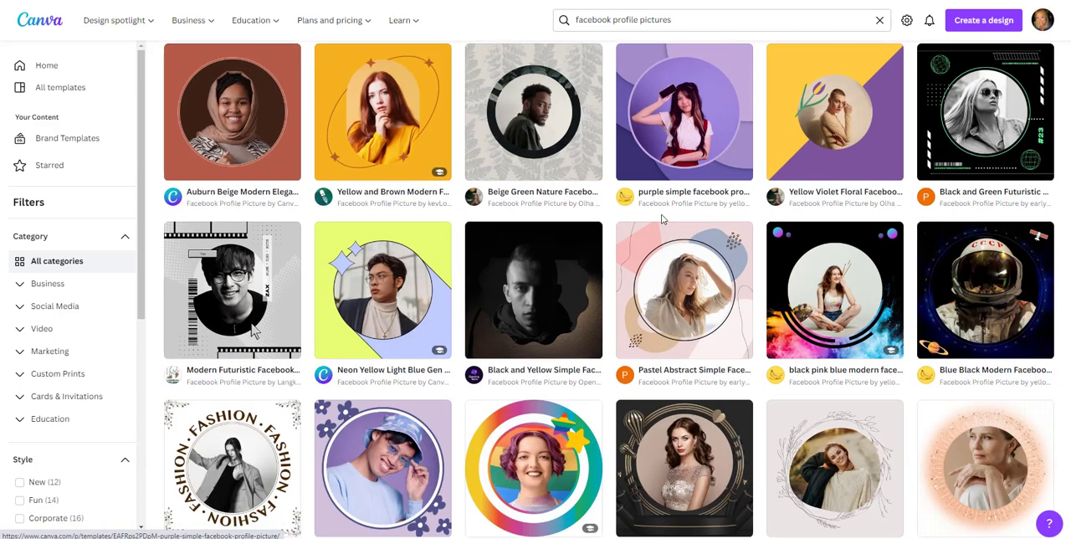
{"action": "left_click", "coordinate": [645, 173]}
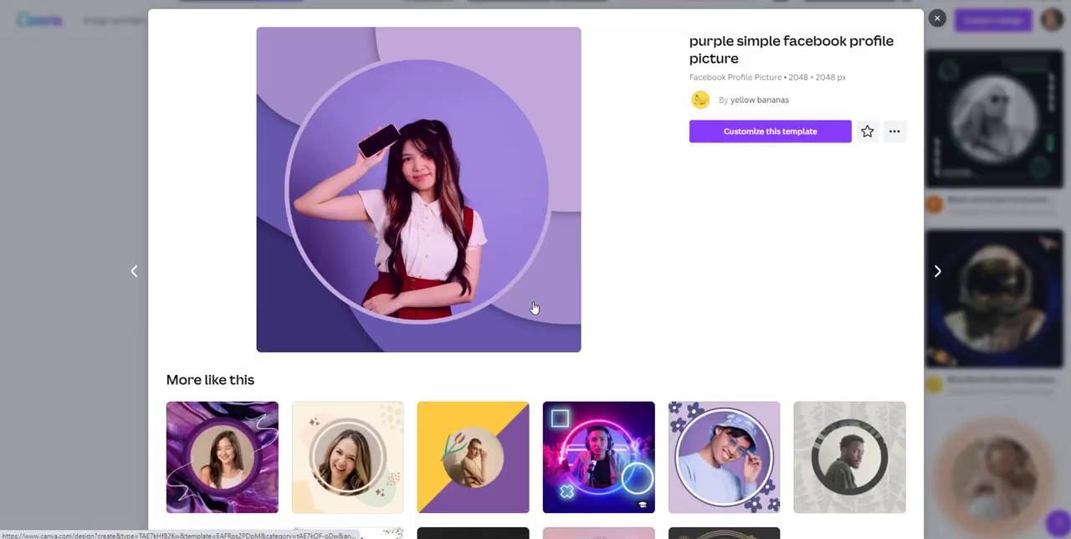
Step: Start customizing the purple simple Facebook profile picture template and bring up the portraits among the uploaded images
{"action": "left_click", "coordinate": [800, 136]}
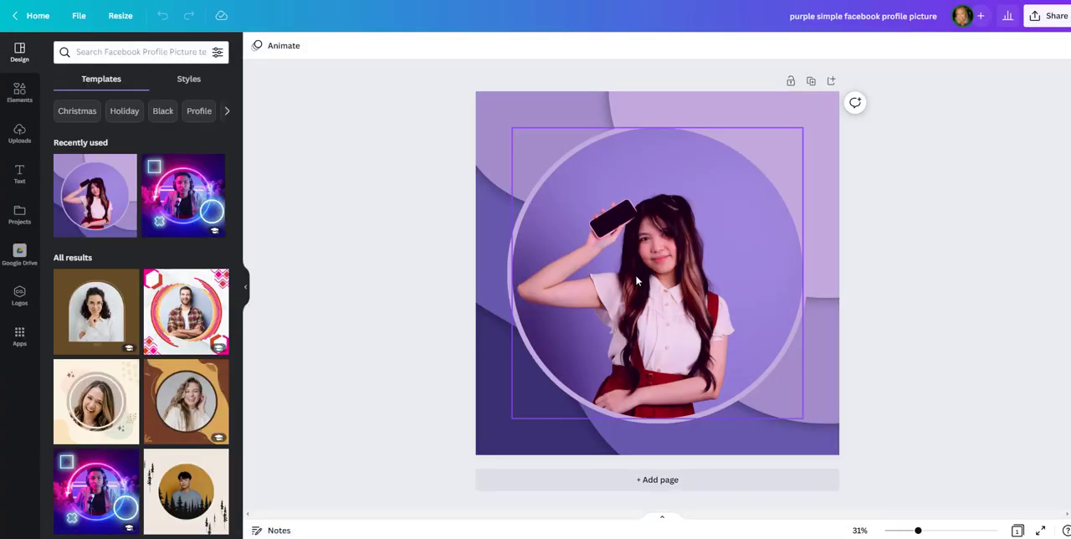
{"action": "left_click", "coordinate": [659, 285]}
{"action": "mouse_move", "coordinate": [659, 284]}
{"action": "left_mouse_down"}
{"action": "mouse_move", "coordinate": [740, 283]}
{"action": "mouse_move", "coordinate": [656, 280]}
{"action": "left_mouse_up"}
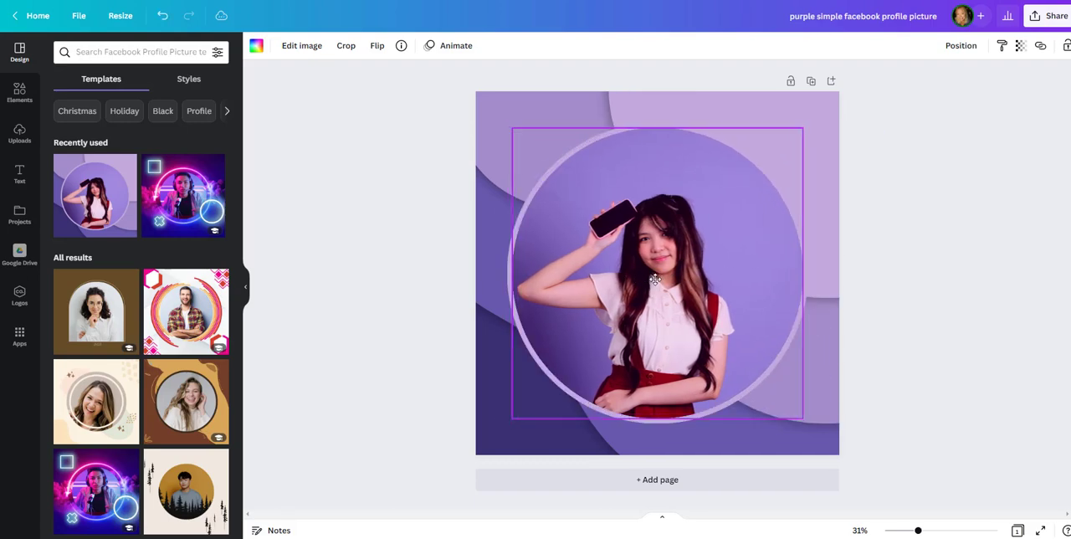
{"action": "left_click", "coordinate": [13, 99]}
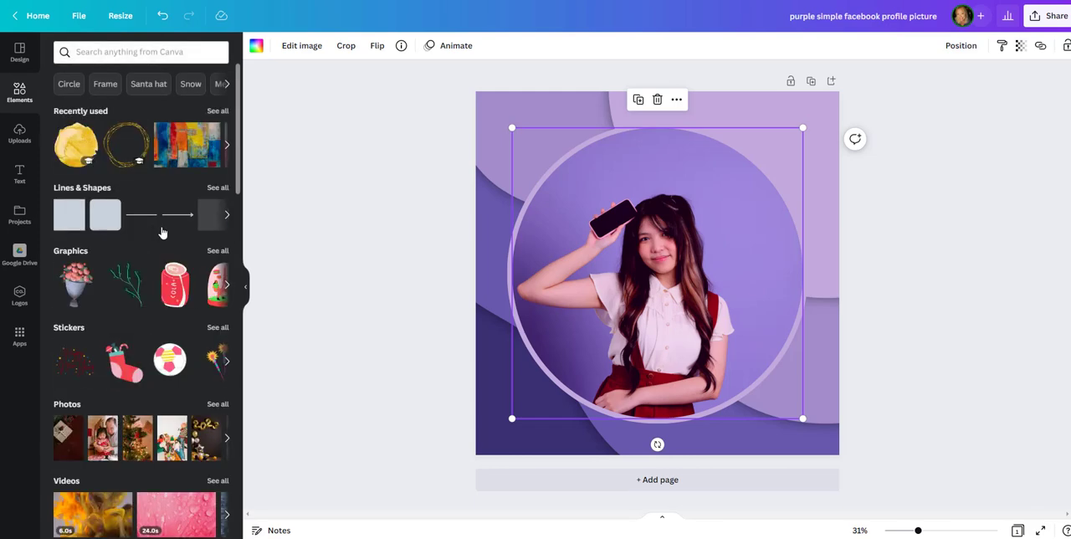
{"action": "scroll", "coordinate": [94, 284], "scroll_direction": "down", "scroll_amount": 6}
{"action": "scroll", "coordinate": [93, 284], "scroll_direction": "up", "scroll_amount": 6}
{"action": "left_click", "coordinate": [19, 134]}
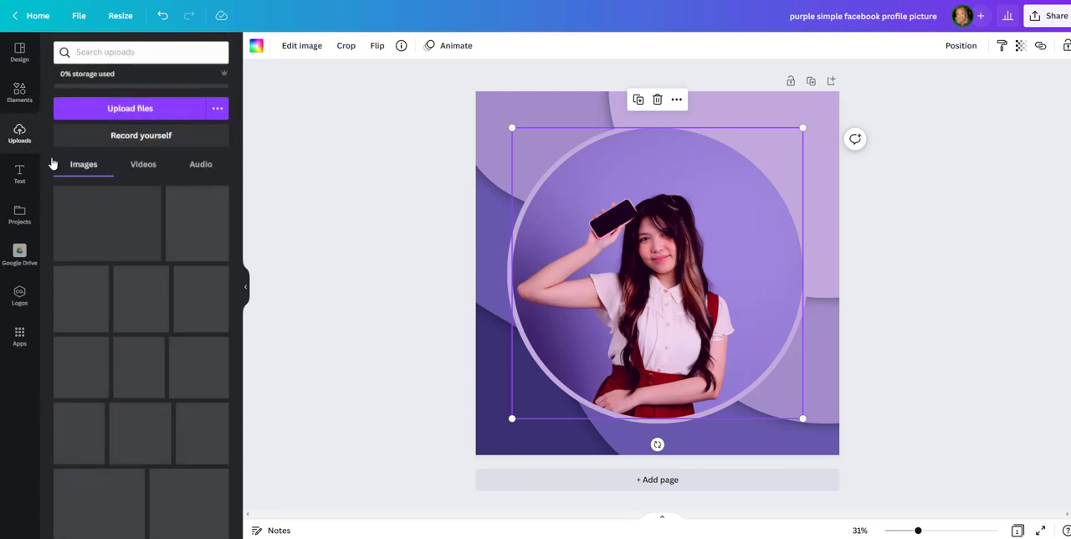
{"action": "scroll", "coordinate": [114, 334], "scroll_direction": "down", "scroll_amount": 4}
{"action": "scroll", "coordinate": [114, 334], "scroll_direction": "down", "scroll_amount": 1}
Step: Place the uploaded portrait with the dark background inside the template's circular frame, deleting the loose copy
{"action": "left_click_drag", "start_coordinate": [77, 359], "coordinate": [650, 294]}
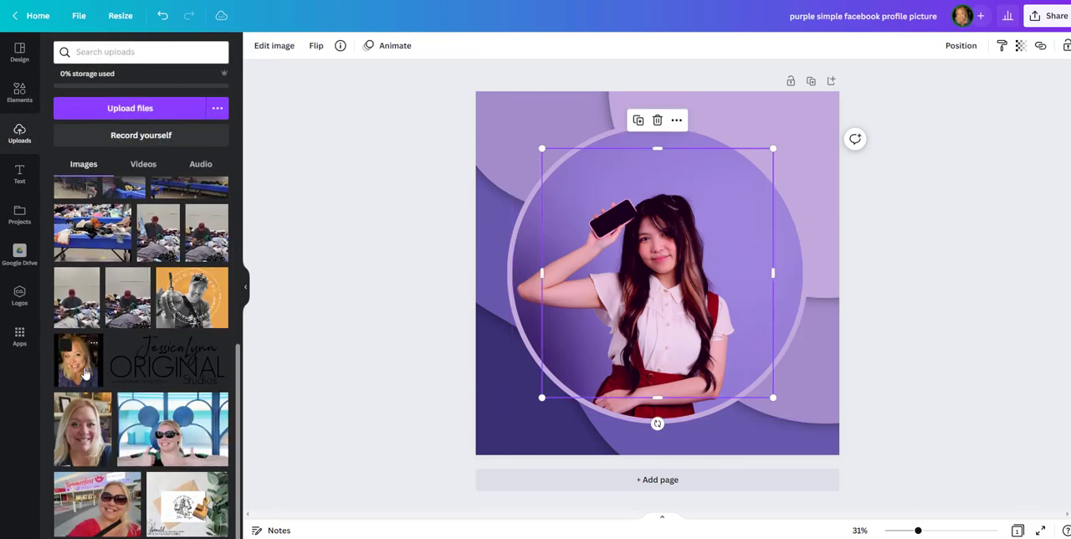
{"action": "key", "text": "Delete"}
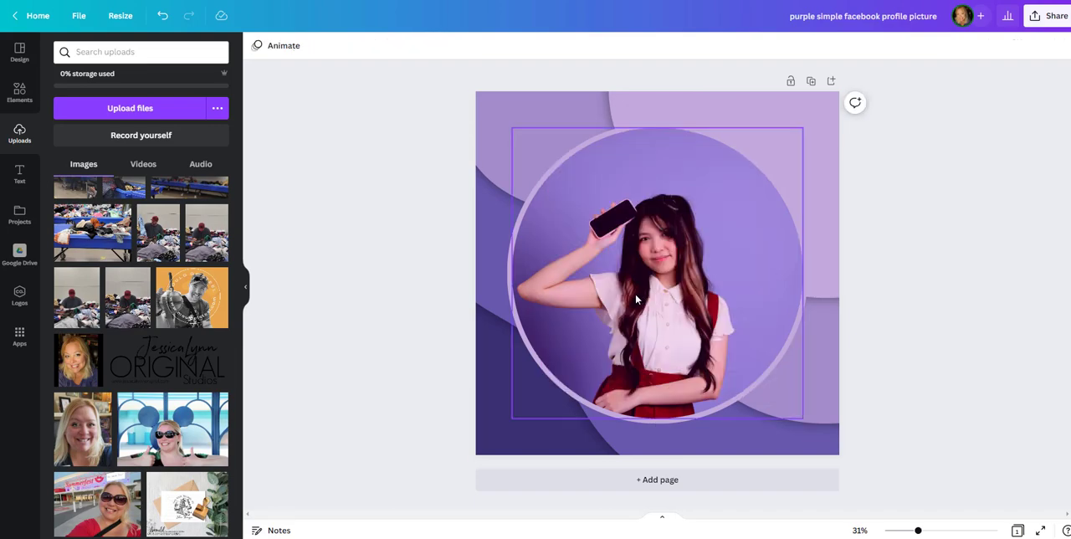
{"action": "left_click_drag", "start_coordinate": [77, 360], "coordinate": [596, 280]}
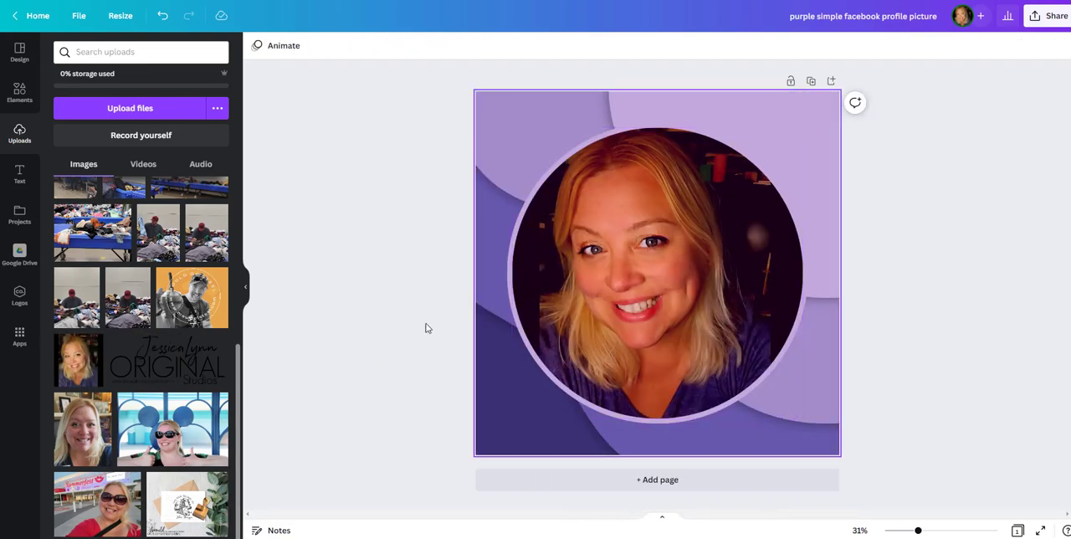
Step: Enlarge the portrait slightly within the circular frame
{"action": "left_click", "coordinate": [618, 305]}
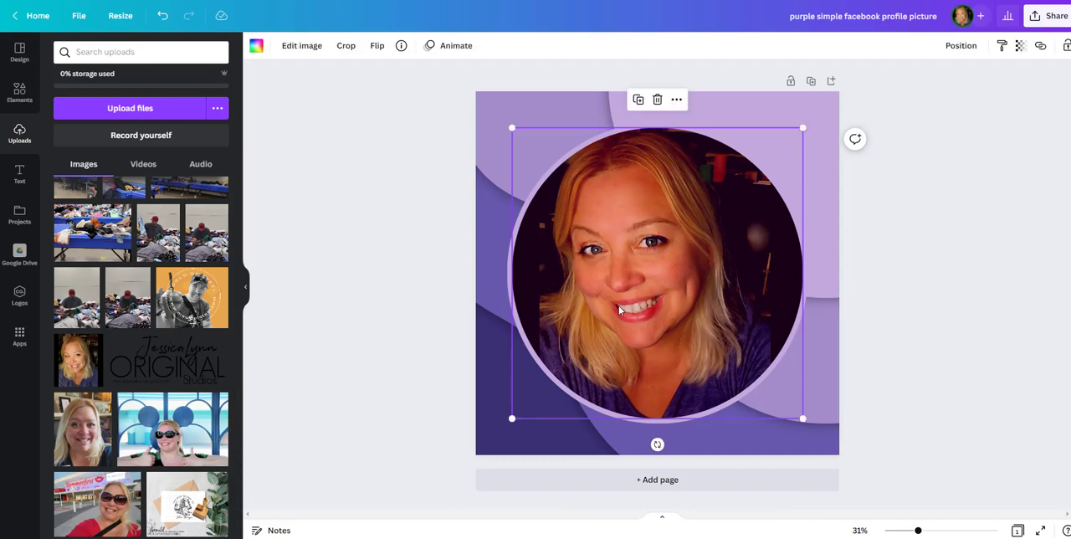
{"action": "left_click_drag", "start_coordinate": [618, 306], "coordinate": [617, 305]}
{"action": "double_click", "coordinate": [623, 330]}
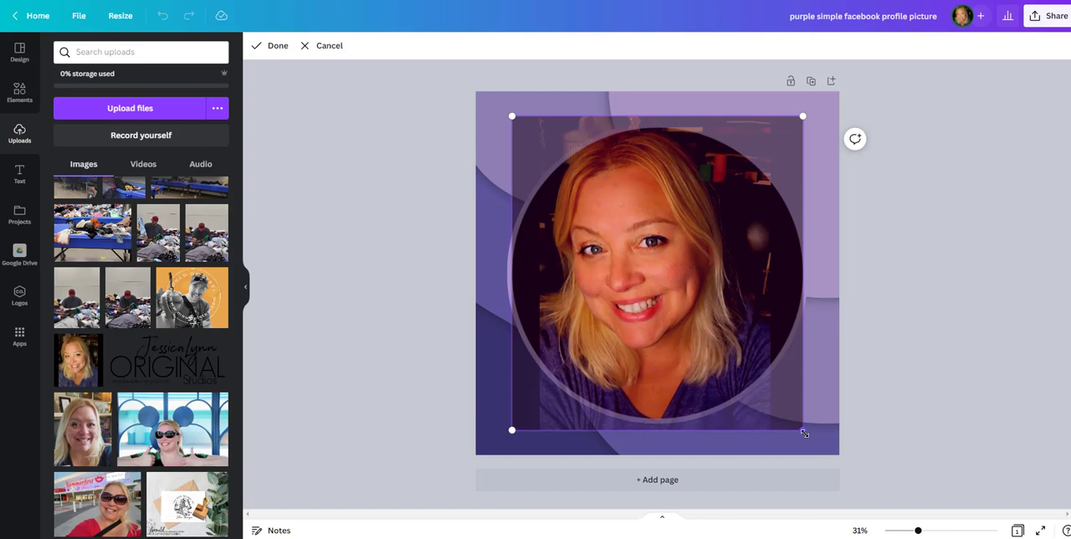
{"action": "mouse_move", "coordinate": [804, 433]}
{"action": "left_mouse_down"}
{"action": "mouse_move", "coordinate": [820, 448]}
{"action": "mouse_move", "coordinate": [812, 438]}
{"action": "left_mouse_up"}
{"action": "left_click", "coordinate": [953, 435]}
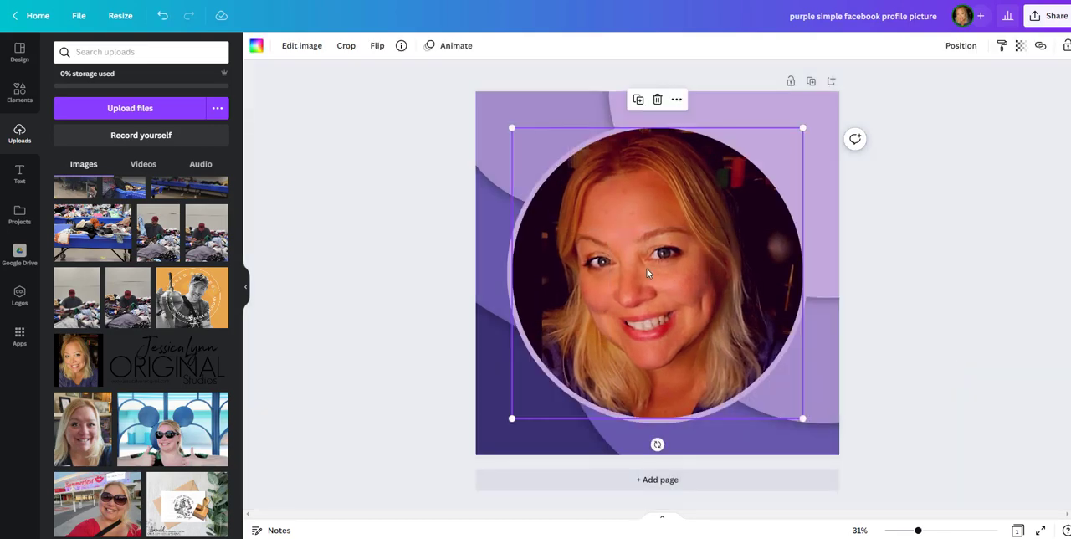
{"action": "double_click", "coordinate": [646, 273]}
{"action": "left_click", "coordinate": [349, 283]}
Step: Fill the circular frame with the uploaded sunglasses and thumbs-up photo and shift it slightly right within the circle
{"action": "left_click_drag", "start_coordinate": [83, 428], "coordinate": [38, 411]}
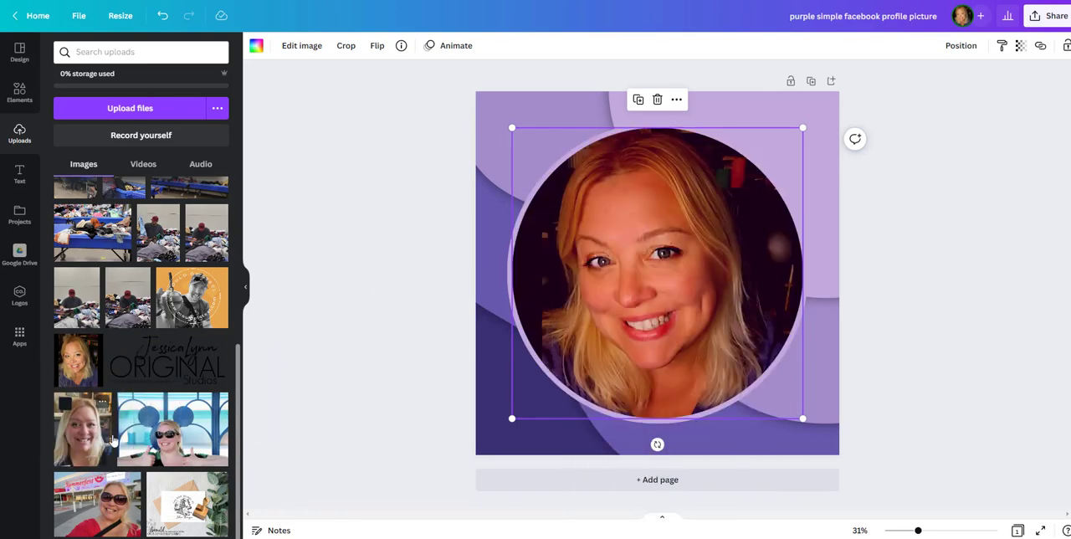
{"action": "left_click_drag", "start_coordinate": [138, 411], "coordinate": [543, 290]}
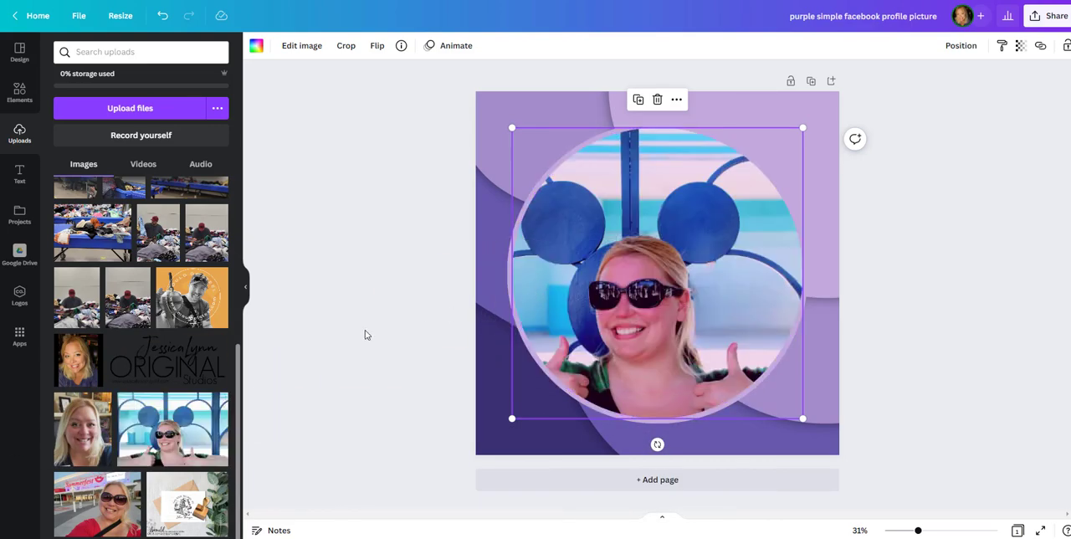
{"action": "double_click", "coordinate": [619, 326]}
{"action": "left_click_drag", "start_coordinate": [651, 323], "coordinate": [670, 323]}
{"action": "left_click", "coordinate": [351, 390]}
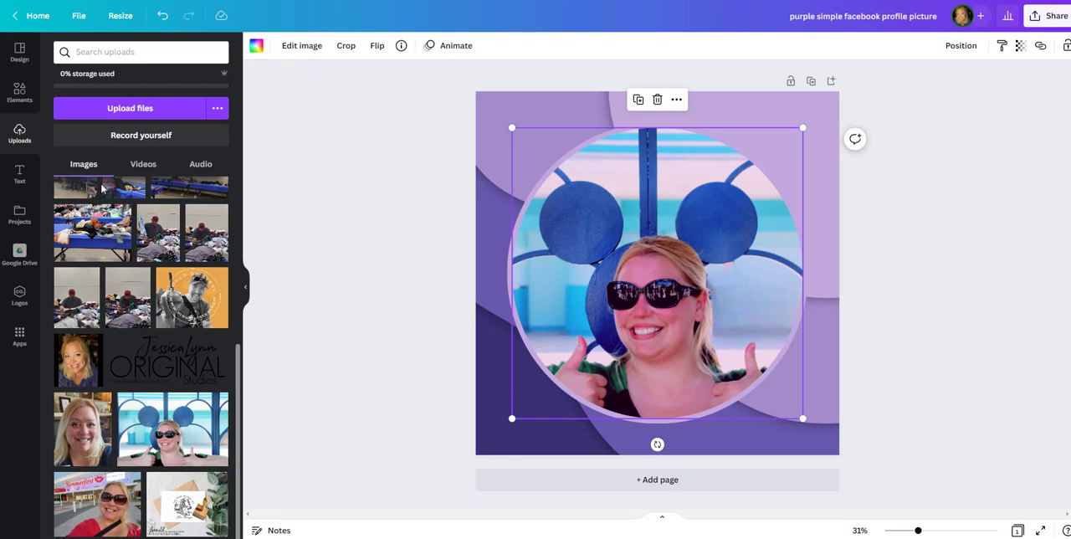
Step: Search the elements for "stars"
{"action": "left_click", "coordinate": [21, 94]}
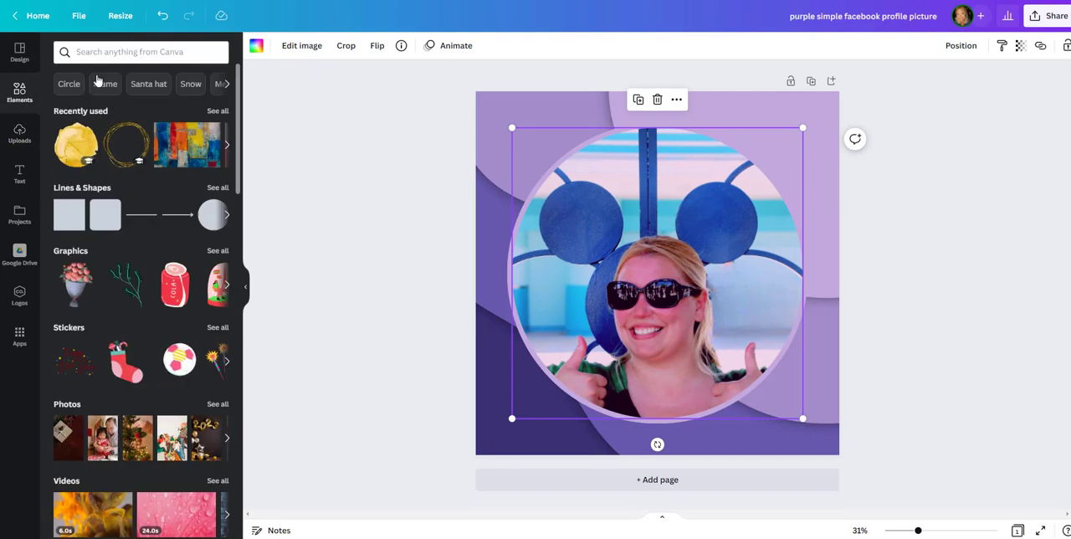
{"action": "left_click", "coordinate": [125, 53]}
{"action": "type", "text": "stra"}
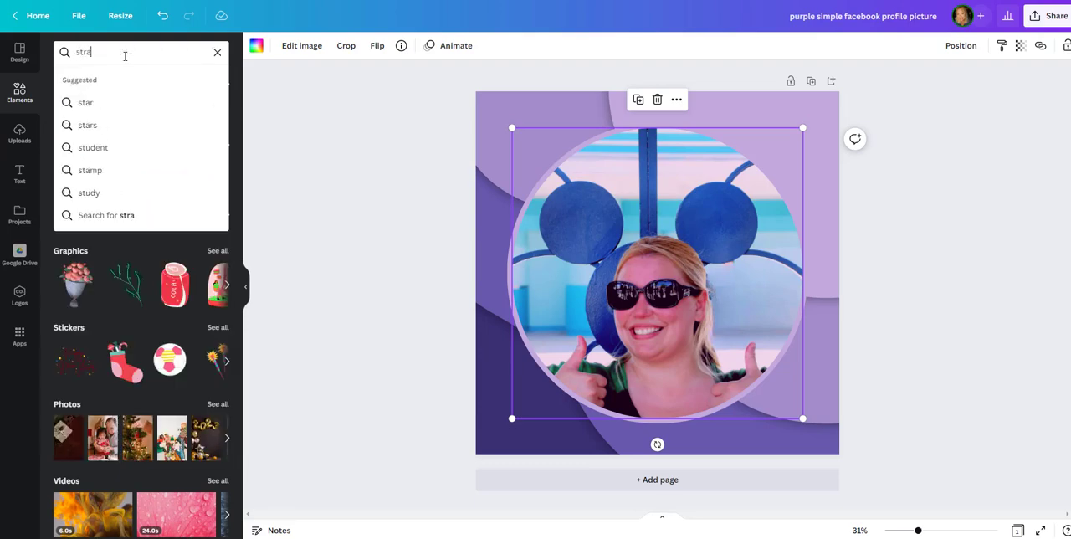
{"action": "key", "text": "BackSpace"}
{"action": "key", "text": "BackSpace"}
{"action": "type", "text": "ars"}
{"action": "key", "text": "Return"}
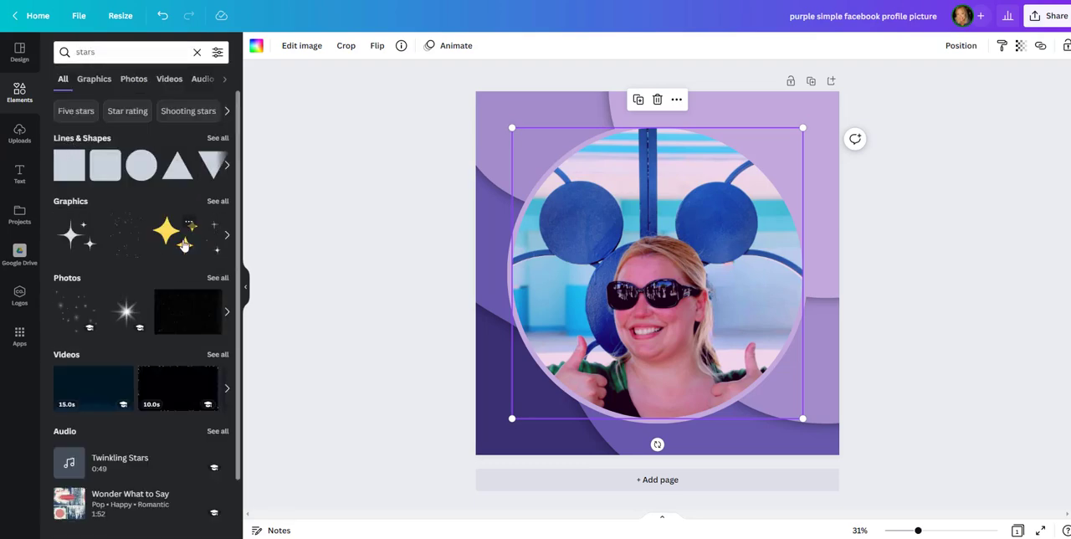
Step: Add the yellow star graphic twice, placing one in the design's upper-left corner and one in the lower-right corner
{"action": "left_click_drag", "start_coordinate": [184, 245], "coordinate": [318, 238]}
{"action": "left_click", "coordinate": [181, 244]}
{"action": "left_click_drag", "start_coordinate": [649, 285], "coordinate": [518, 149]}
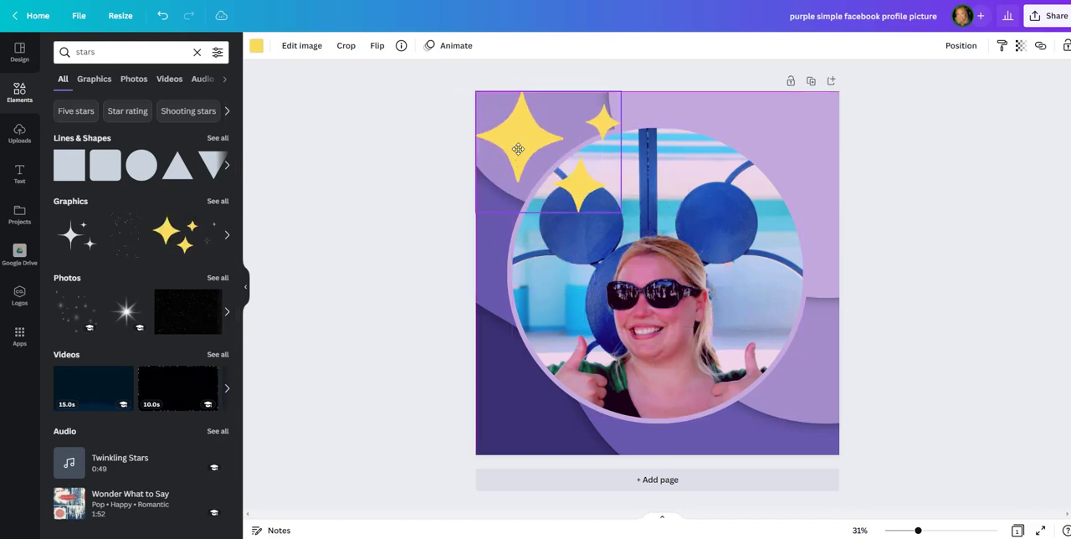
{"action": "left_click", "coordinate": [181, 244]}
{"action": "left_click_drag", "start_coordinate": [624, 266], "coordinate": [751, 425]}
{"action": "left_click", "coordinate": [942, 328]}
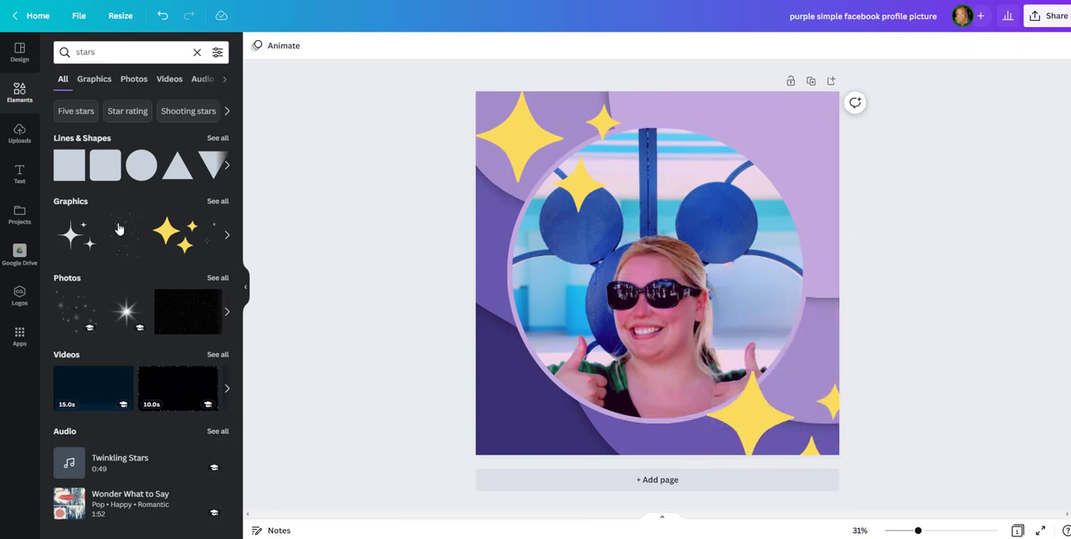
Step: Add the white sparkle image over the design's lower-left corner and place a duplicate over the upper-right area
{"action": "left_click", "coordinate": [76, 312]}
{"action": "left_click_drag", "start_coordinate": [601, 284], "coordinate": [460, 379]}
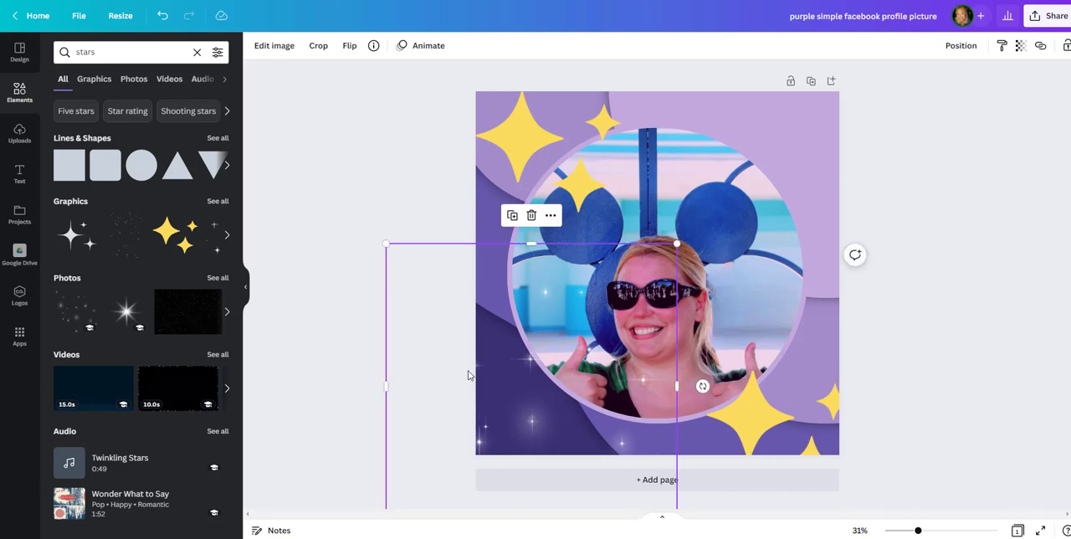
{"action": "key", "text": "ctrl+d"}
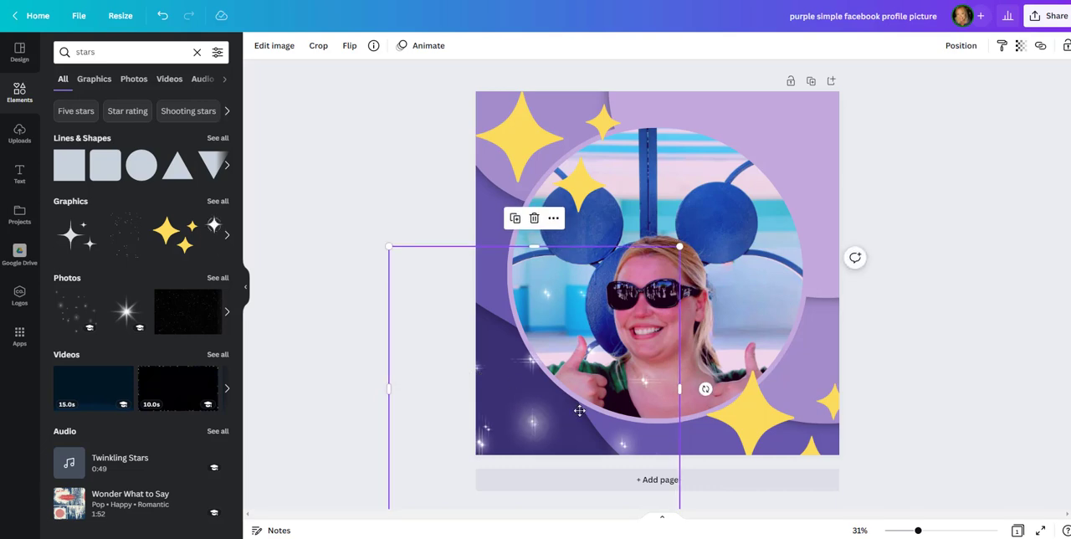
{"action": "left_click_drag", "start_coordinate": [579, 411], "coordinate": [857, 201]}
{"action": "left_click", "coordinate": [964, 432]}
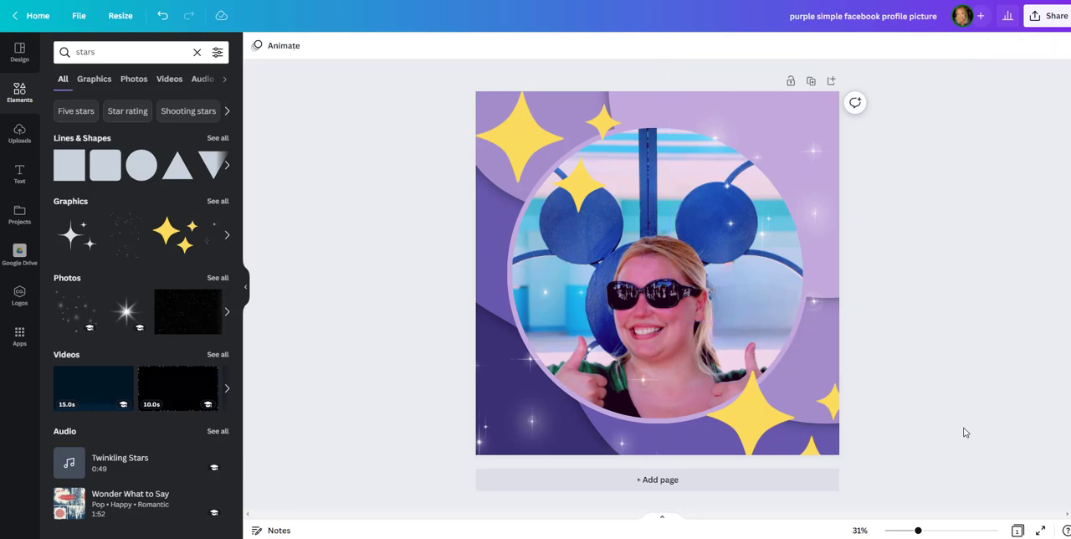
Step: Download the design as a JPG at size 0.75, view the downloaded image, and close it
{"action": "left_click", "coordinate": [1047, 16]}
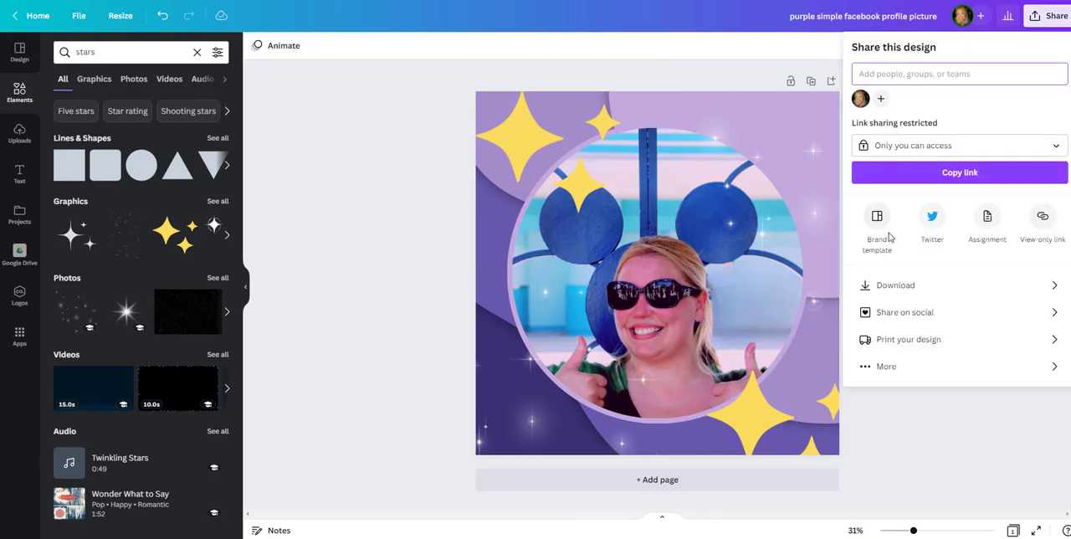
{"action": "left_click", "coordinate": [886, 286]}
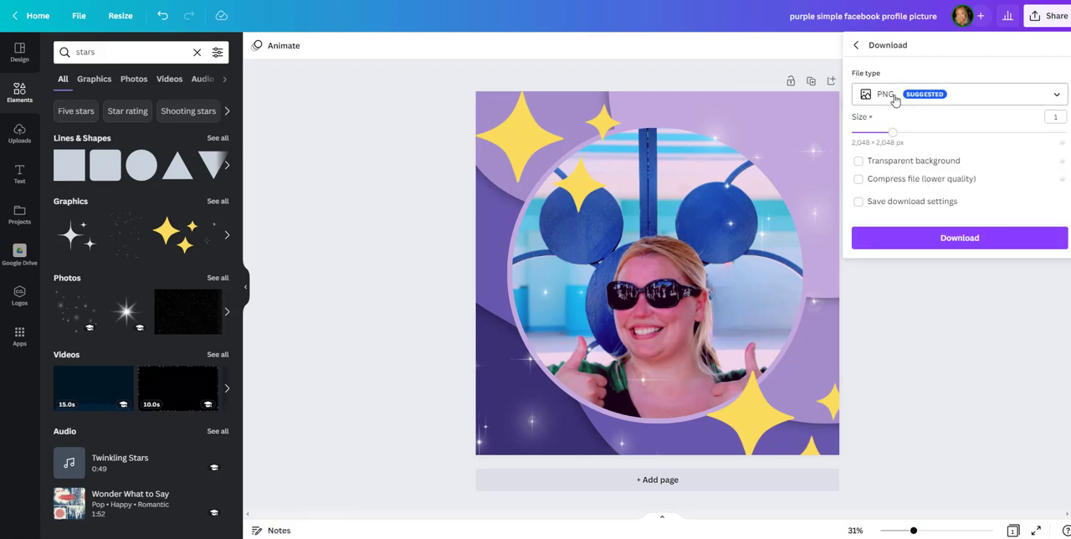
{"action": "left_click", "coordinate": [895, 99]}
{"action": "left_click", "coordinate": [884, 125]}
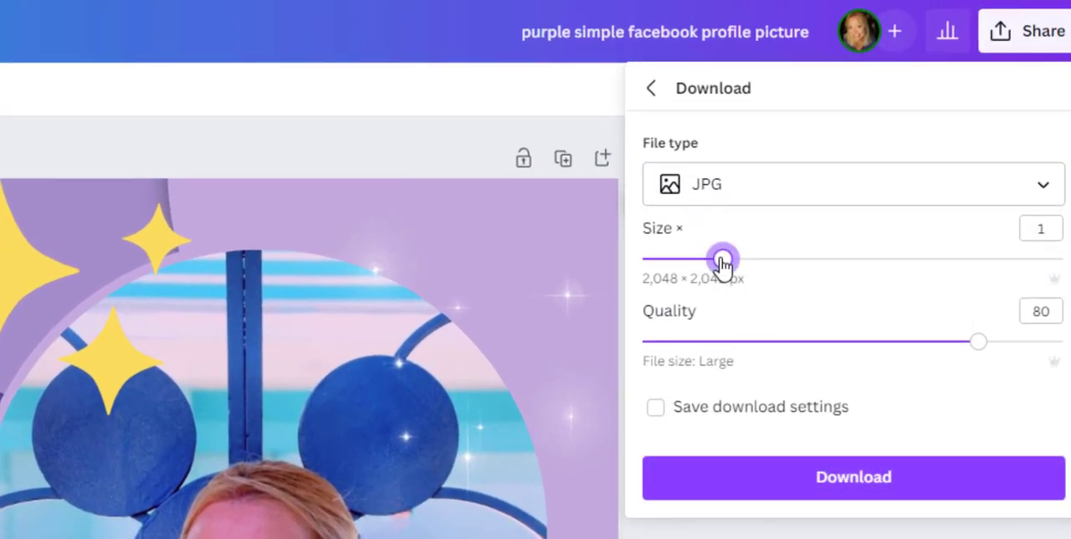
{"action": "left_click_drag", "start_coordinate": [723, 261], "coordinate": [685, 266]}
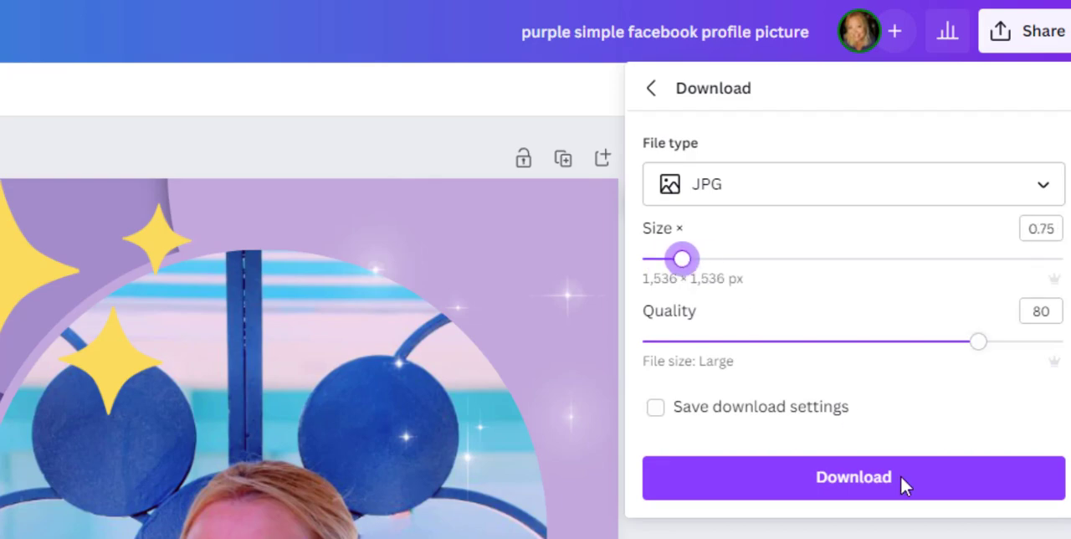
{"action": "left_click", "coordinate": [839, 480]}
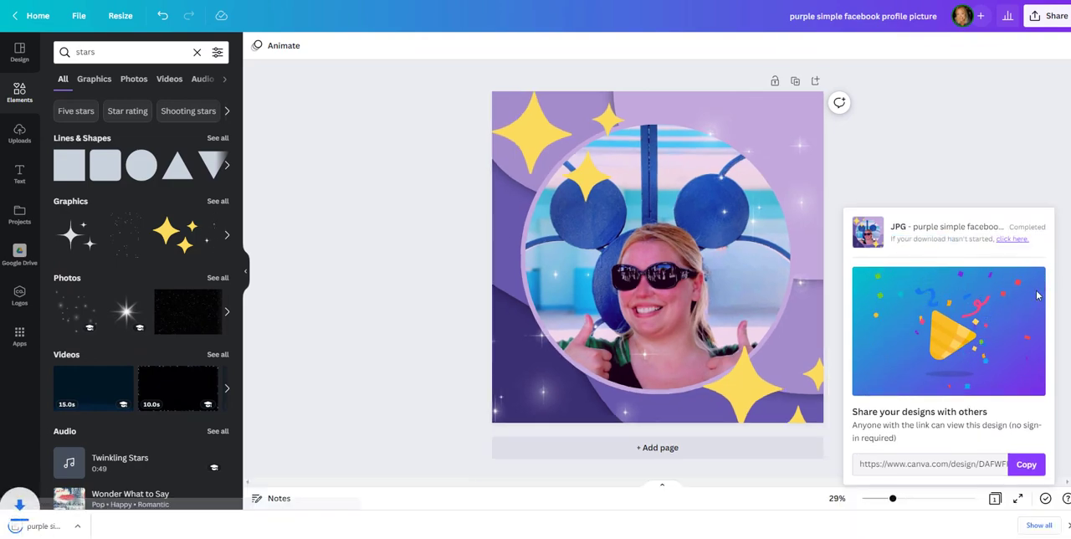
{"action": "left_click", "coordinate": [43, 527]}
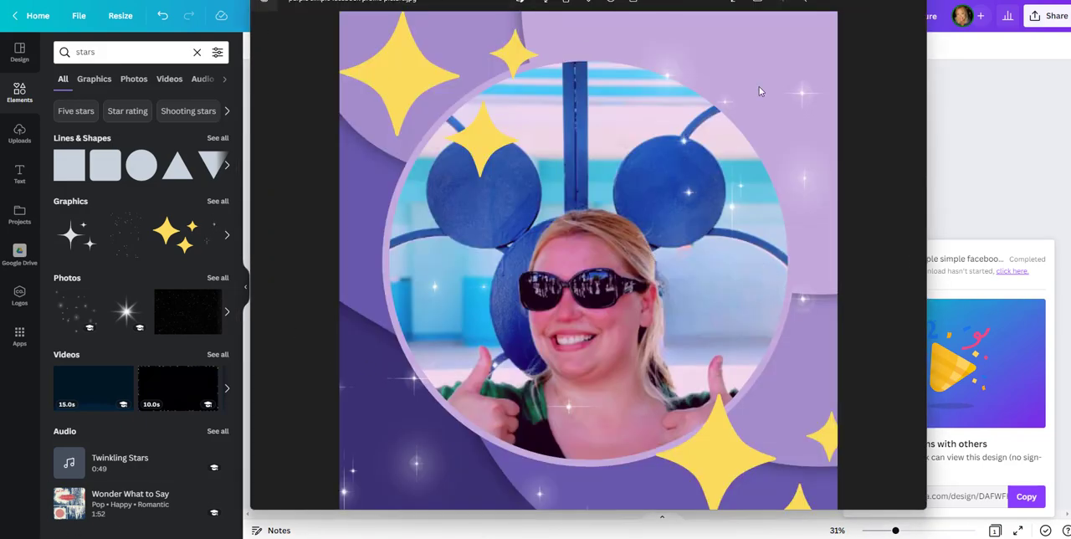
{"action": "left_click", "coordinate": [905, 1]}
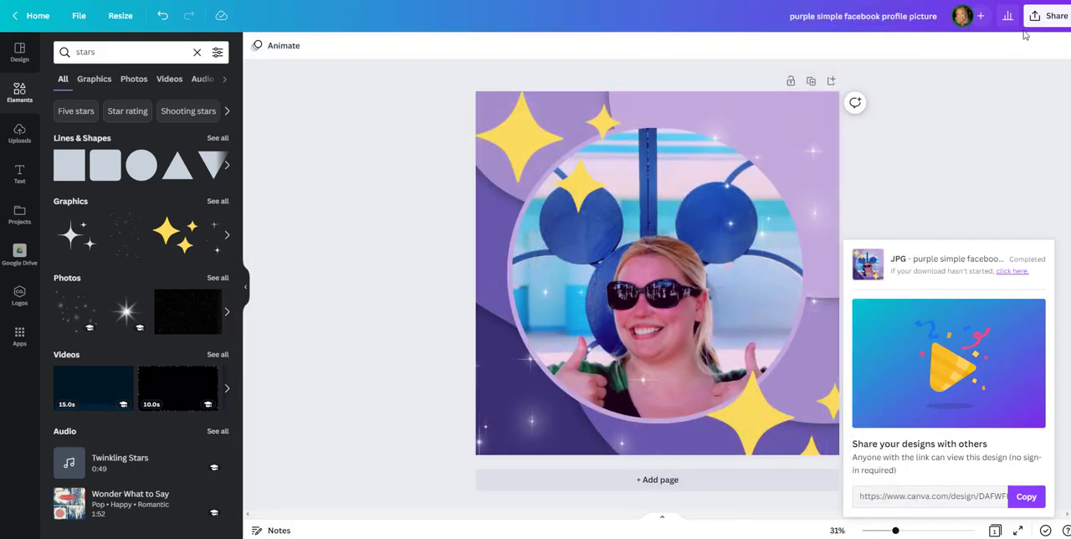
Step: Leave the design for the home page and search the templates for "facebook profile photos"
{"action": "left_click", "coordinate": [38, 17]}
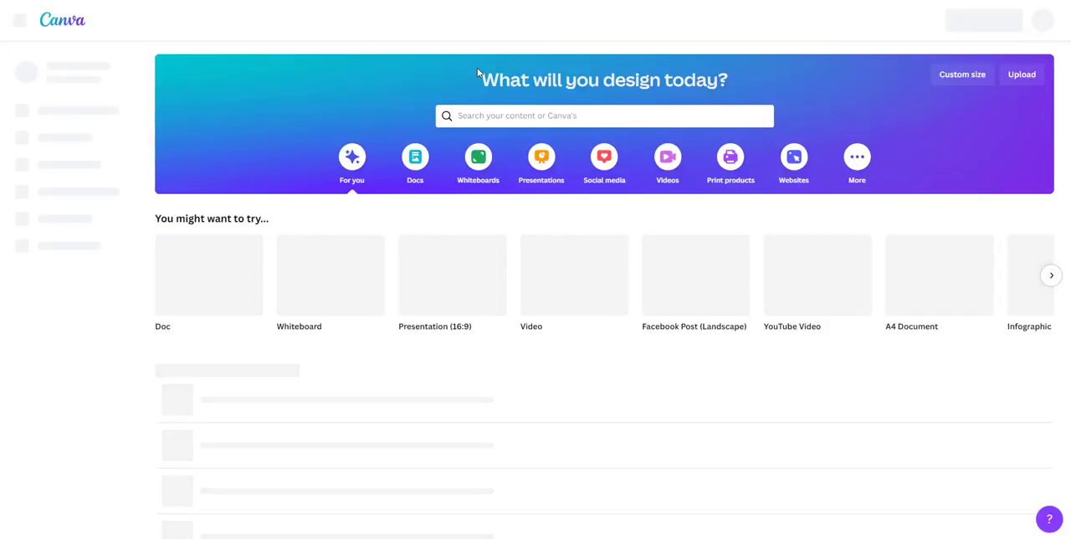
{"action": "left_click", "coordinate": [511, 117]}
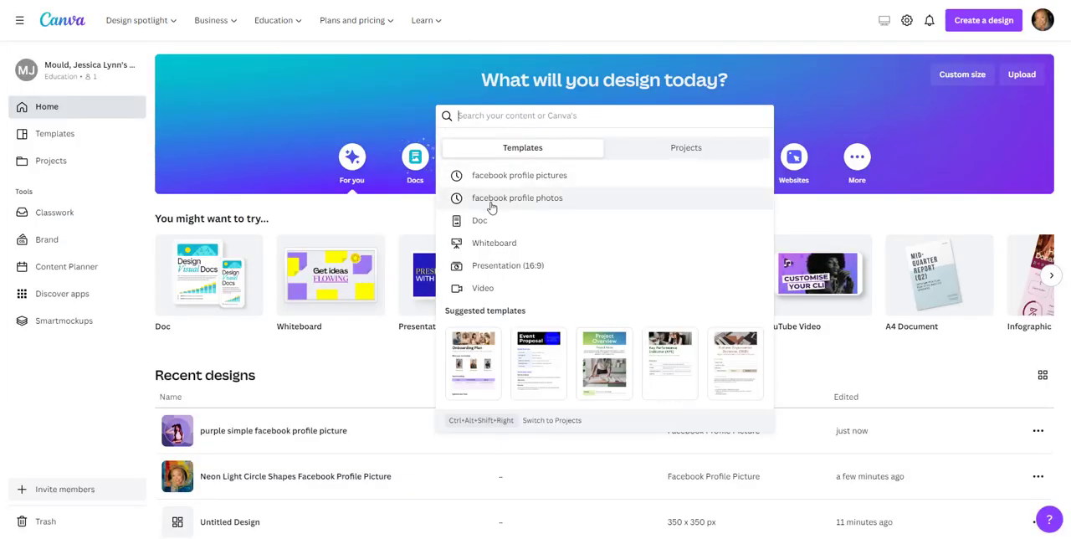
{"action": "left_click", "coordinate": [545, 205]}
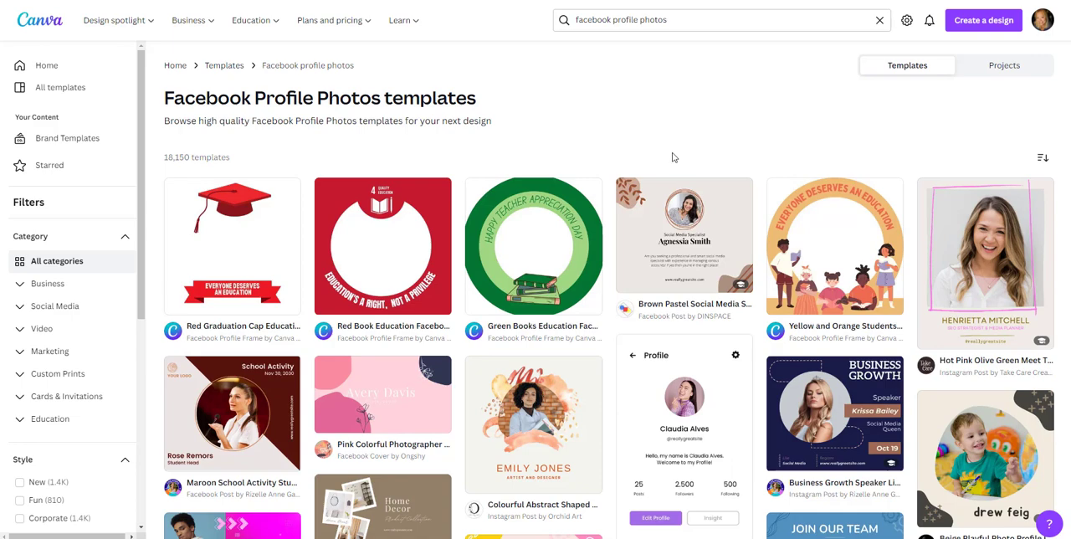
Step: Browse the template results and open the preview of "Colourful Abstract Shaped Profile Picture Instagram Post"
{"action": "scroll", "coordinate": [675, 159], "scroll_direction": "down", "scroll_amount": 2}
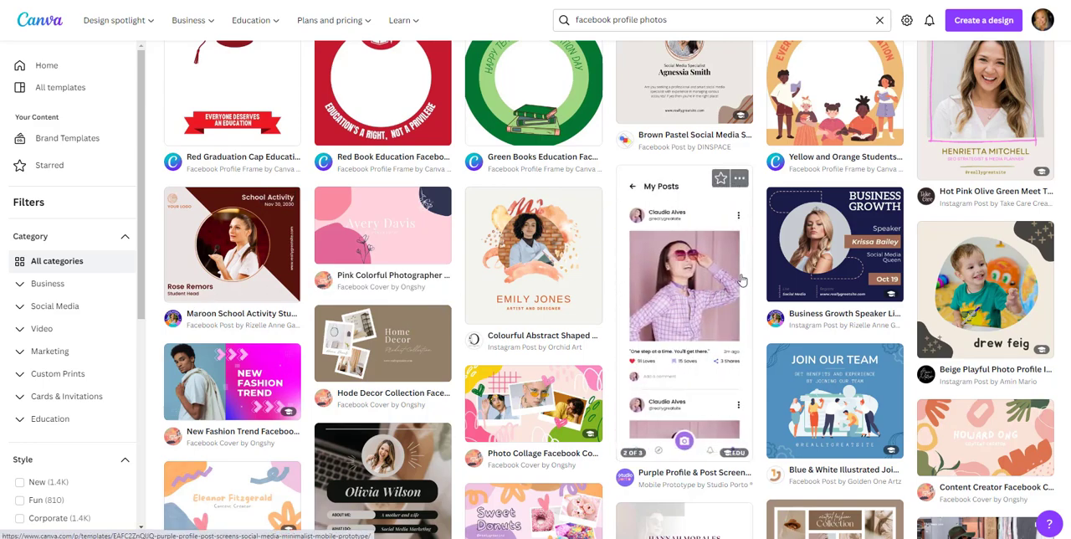
{"action": "scroll", "coordinate": [741, 280], "scroll_direction": "down", "scroll_amount": 3}
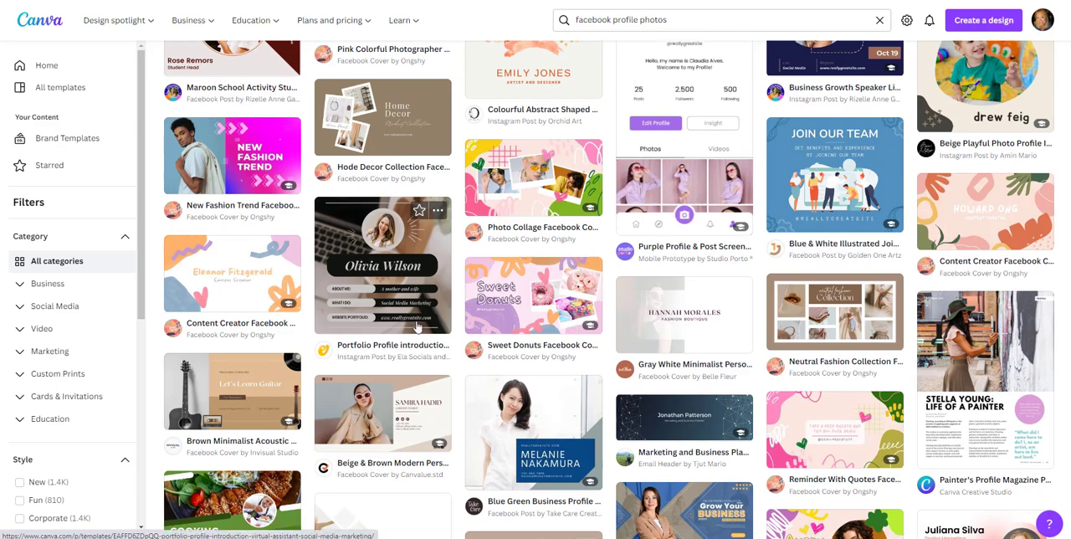
{"action": "scroll", "coordinate": [405, 292], "scroll_direction": "up", "scroll_amount": 2}
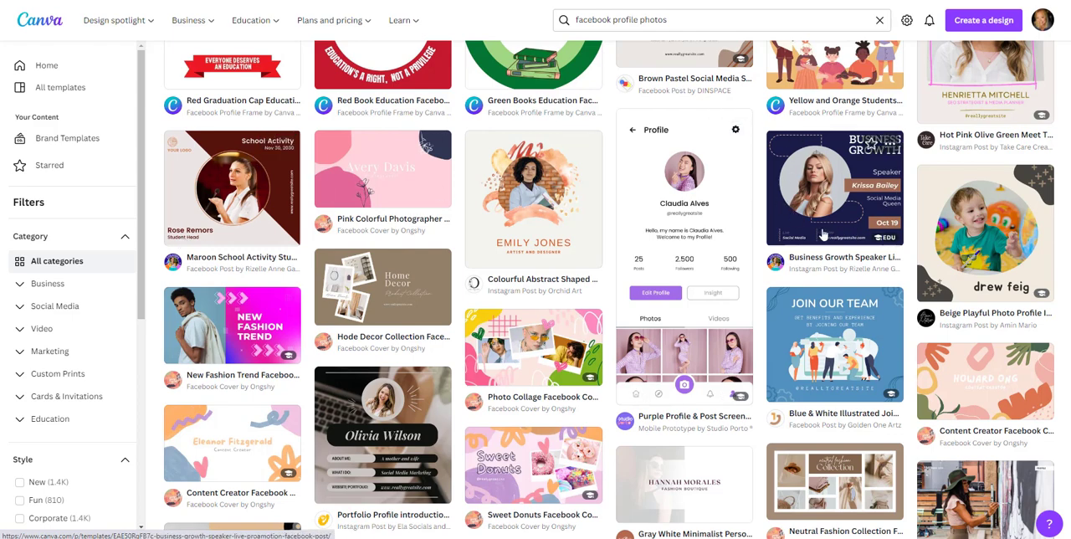
{"action": "left_click", "coordinate": [515, 214]}
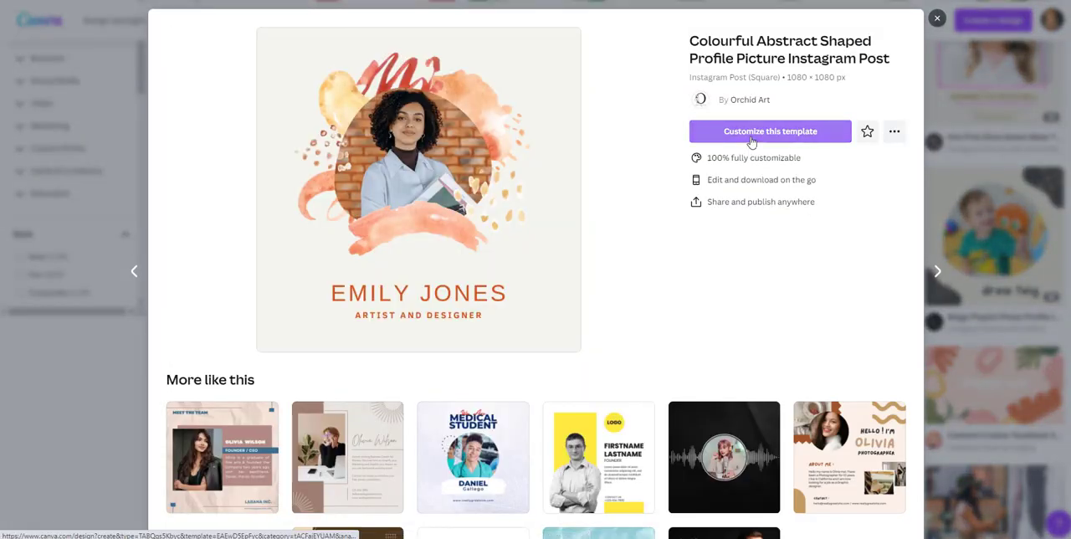
Step: Start customizing the previewed template and replace its central portrait with the uploaded headshot against a dark background
{"action": "left_click", "coordinate": [751, 135]}
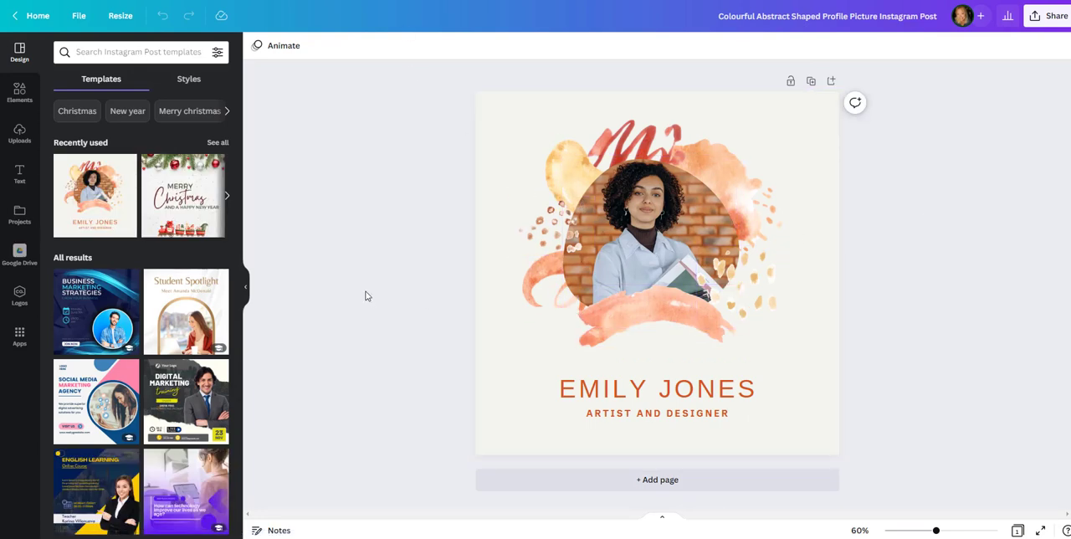
{"action": "left_click", "coordinate": [18, 134]}
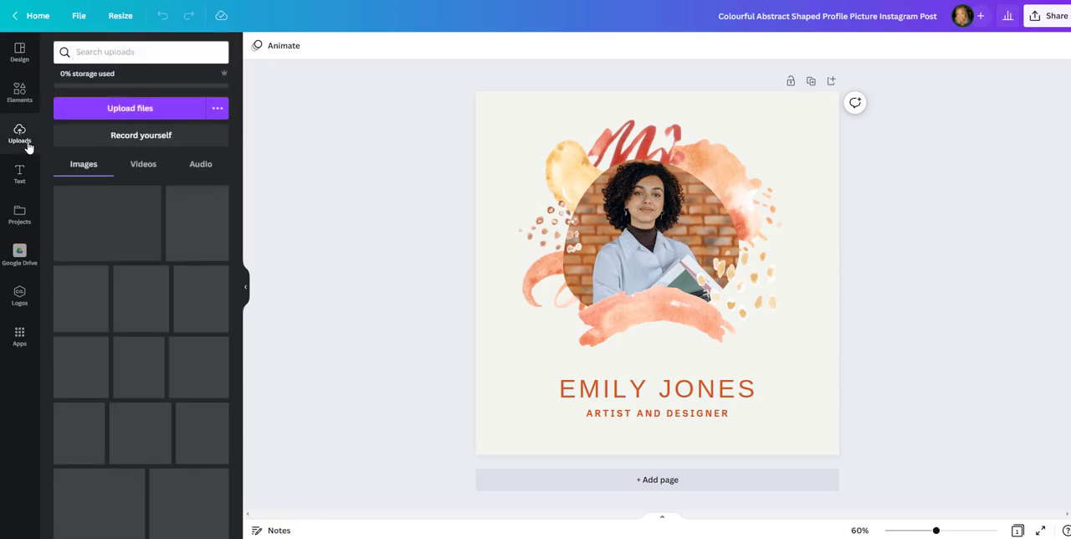
{"action": "scroll", "coordinate": [69, 333], "scroll_direction": "down", "scroll_amount": 8}
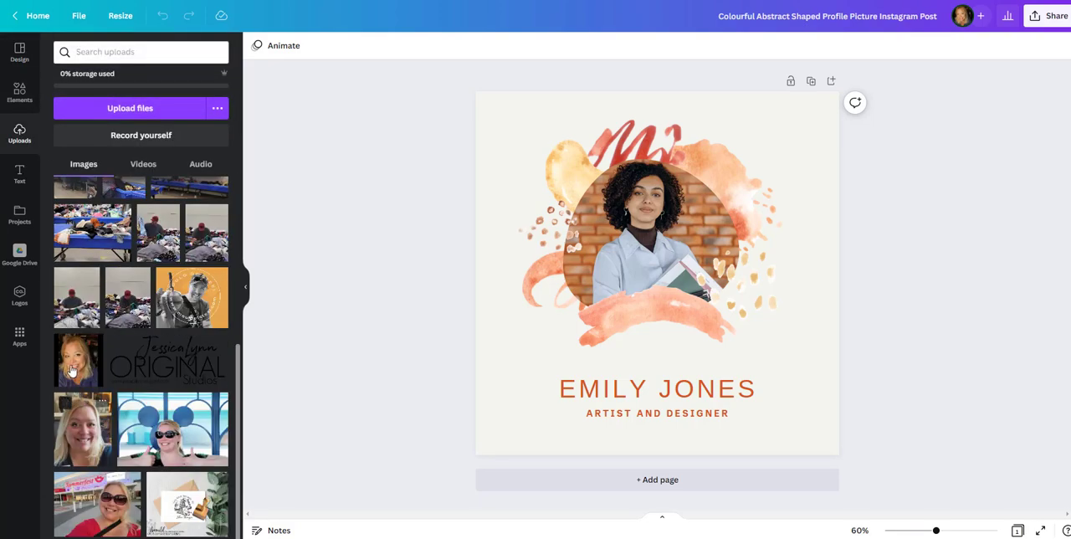
{"action": "left_click_drag", "start_coordinate": [84, 359], "coordinate": [623, 277]}
{"action": "double_click", "coordinate": [644, 251]}
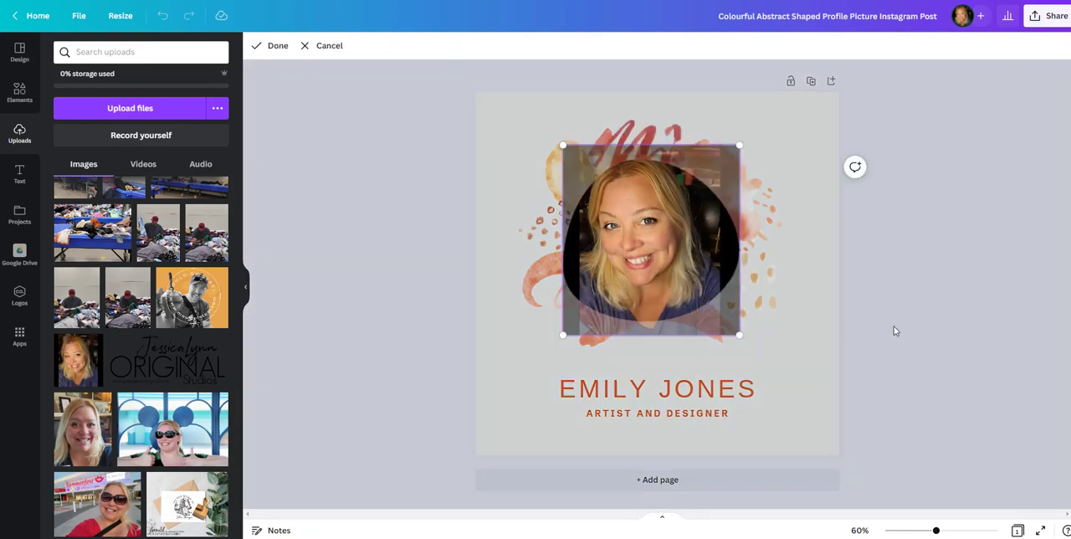
{"action": "left_click", "coordinate": [894, 325]}
Step: Move the coral brush stroke below the portrait slightly lower and enlarge the headshot a little within its rounded frame
{"action": "left_click", "coordinate": [648, 328]}
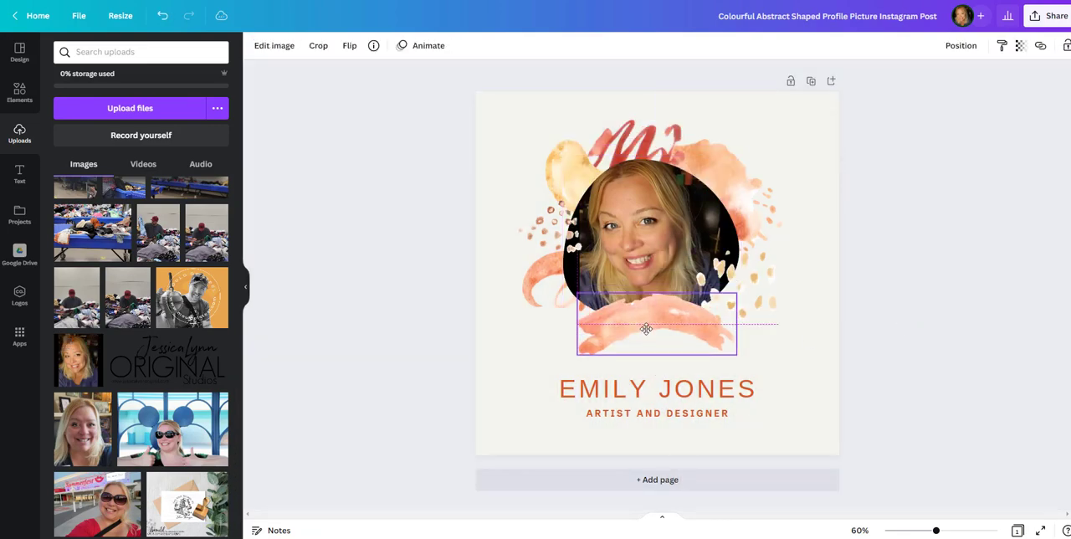
{"action": "left_click", "coordinate": [657, 226]}
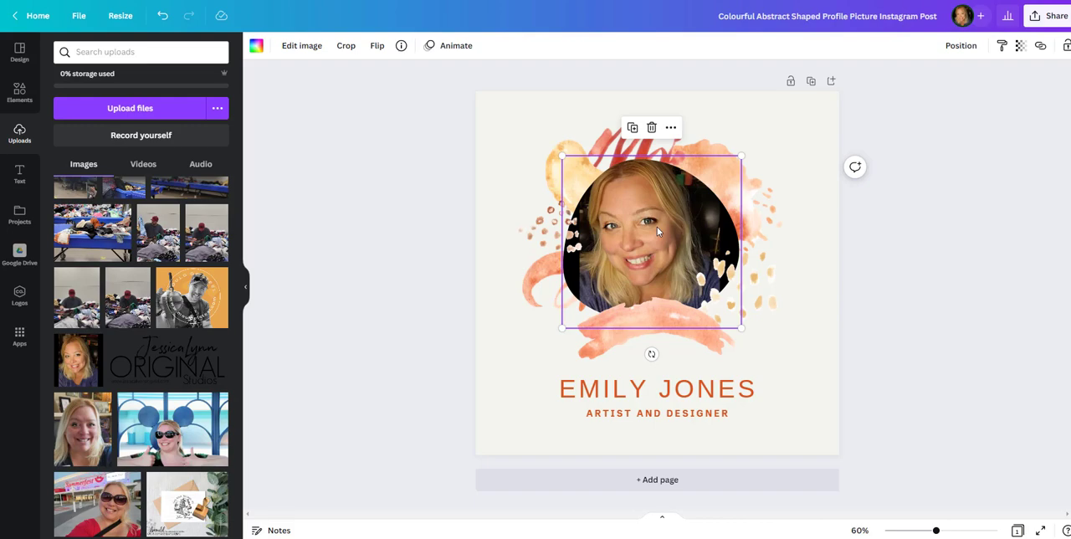
{"action": "double_click", "coordinate": [657, 226]}
{"action": "left_click_drag", "start_coordinate": [743, 337], "coordinate": [750, 345]}
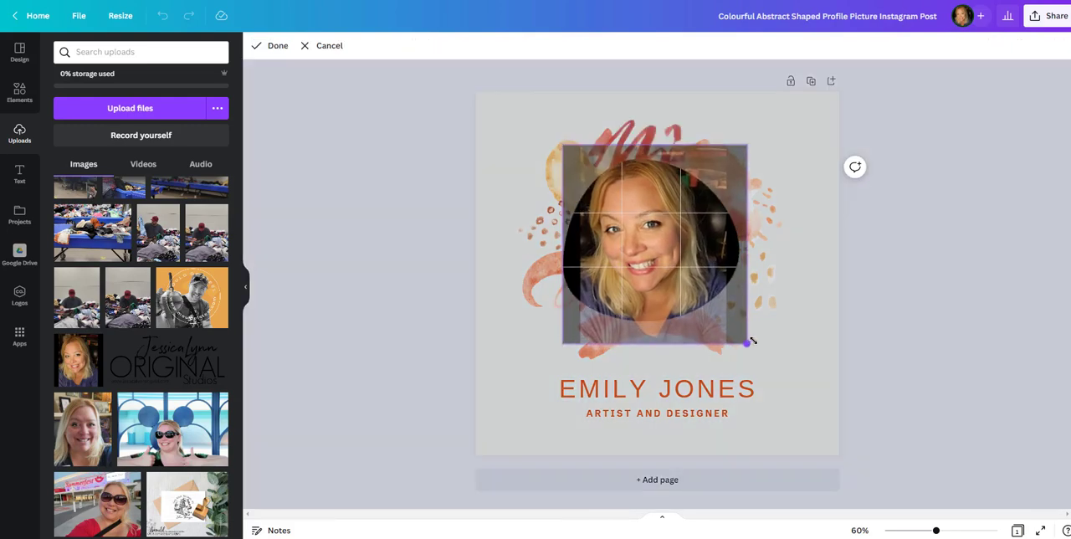
{"action": "left_click_drag", "start_coordinate": [662, 270], "coordinate": [668, 269]}
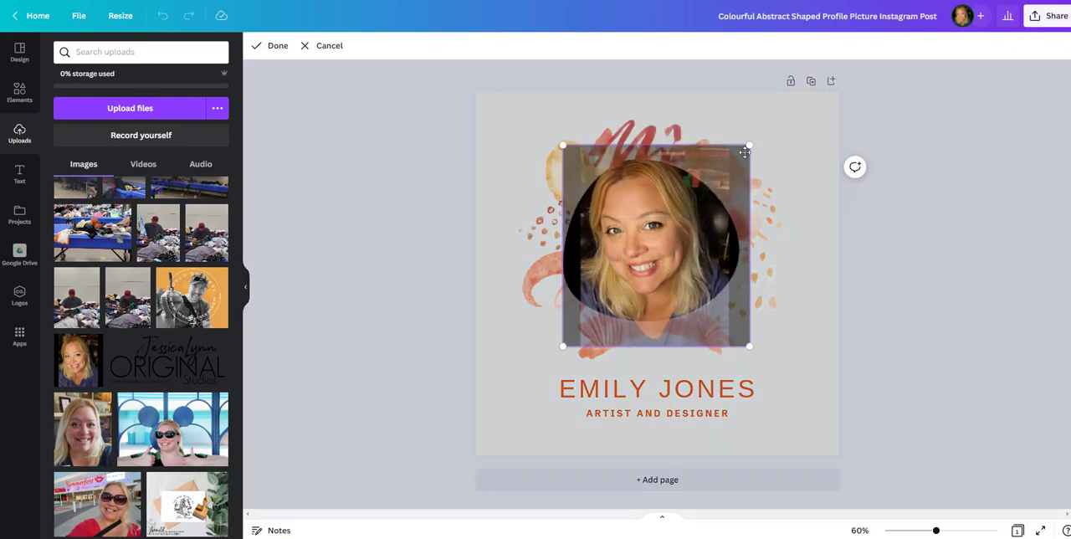
{"action": "mouse_move", "coordinate": [752, 145]}
{"action": "left_mouse_down"}
{"action": "mouse_move", "coordinate": [763, 130]}
{"action": "mouse_move", "coordinate": [741, 156]}
{"action": "left_mouse_up"}
{"action": "left_click", "coordinate": [857, 271]}
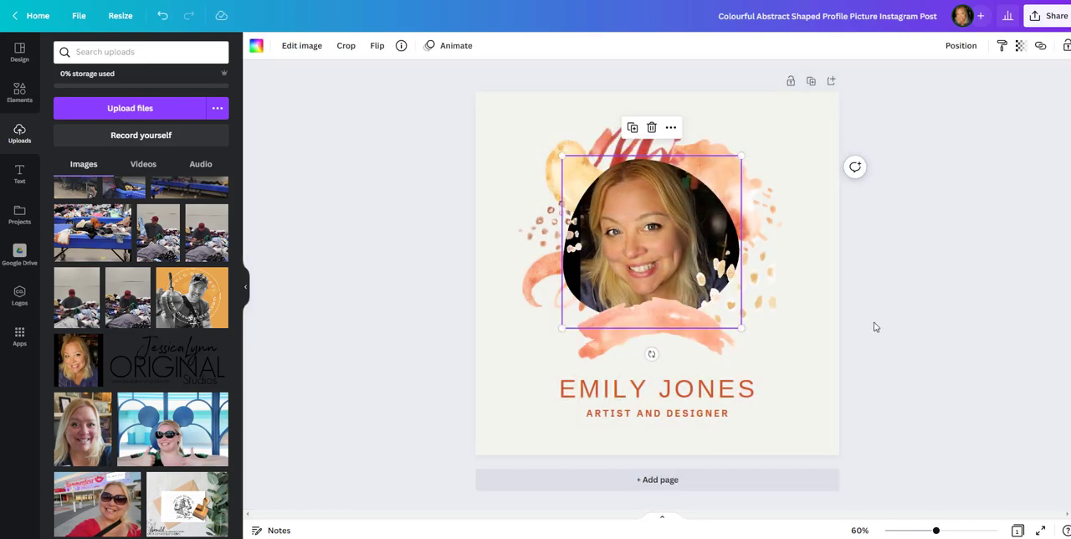
Step: Shift the small brown dots outward from the portrait and center the headshot frame horizontally on the page
{"action": "left_click", "coordinate": [544, 224]}
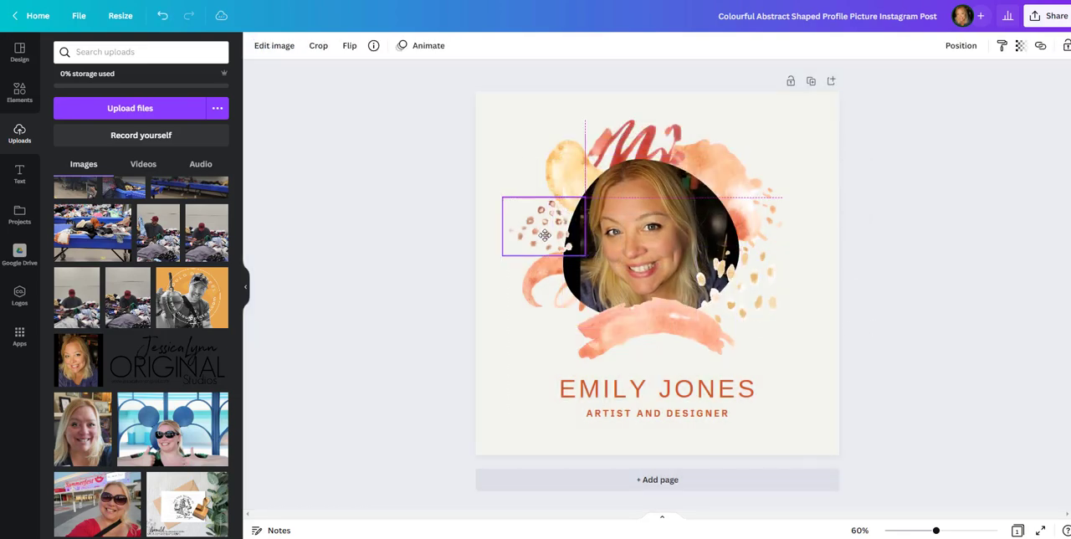
{"action": "left_click_drag", "start_coordinate": [719, 163], "coordinate": [724, 164]}
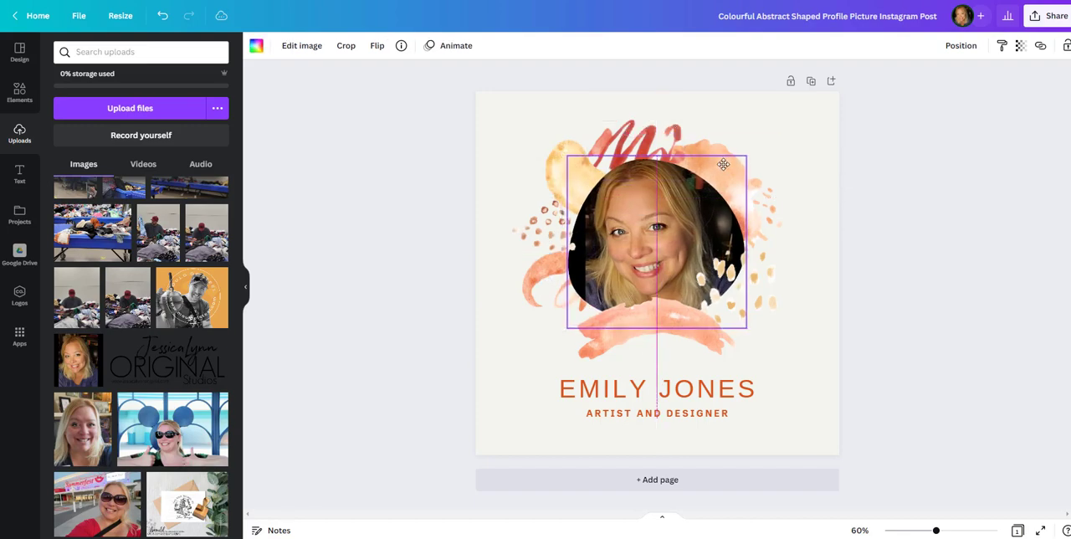
Step: Replace the large placeholder name under the portrait with the profile owner's name in capitals
{"action": "left_click", "coordinate": [698, 387]}
{"action": "left_click", "coordinate": [698, 387]}
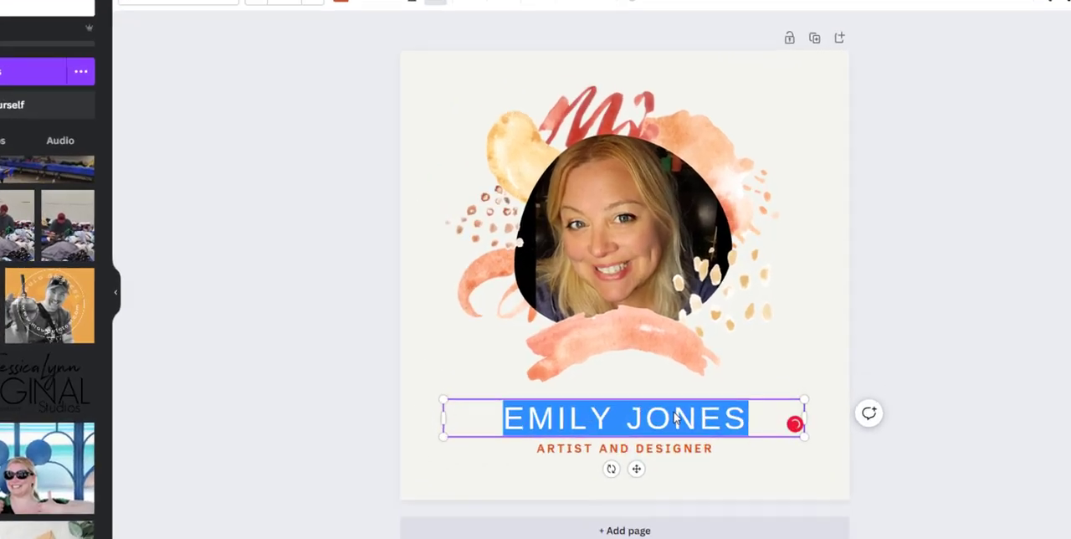
{"action": "type", "text": "JESSICA LYNN"}
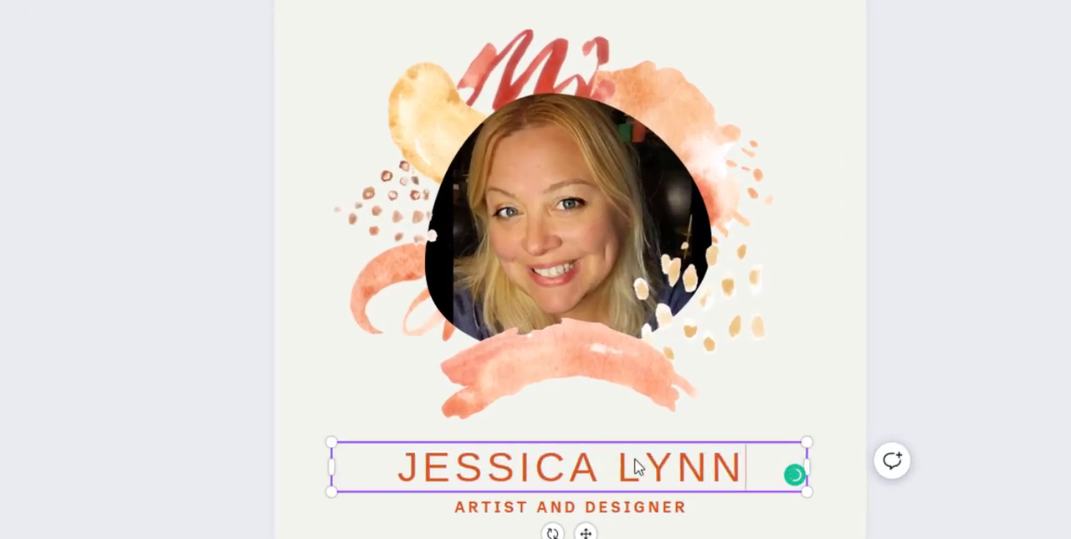
Step: Replace the "ARTIST AND DESIGNER" tagline with the studio's business name in capitals
{"action": "left_click", "coordinate": [528, 514]}
{"action": "left_click", "coordinate": [529, 517]}
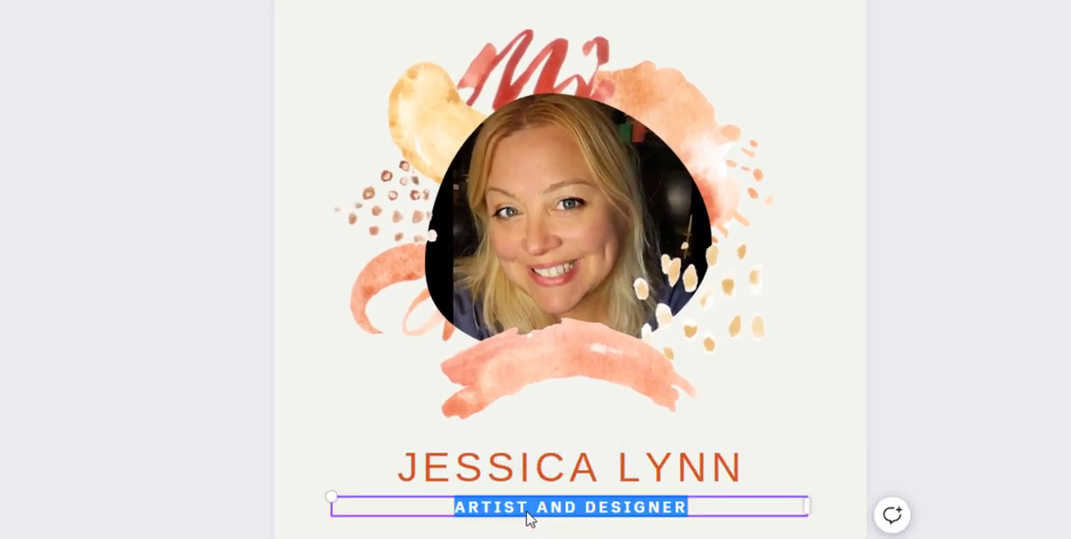
{"action": "type", "text": "JE"}
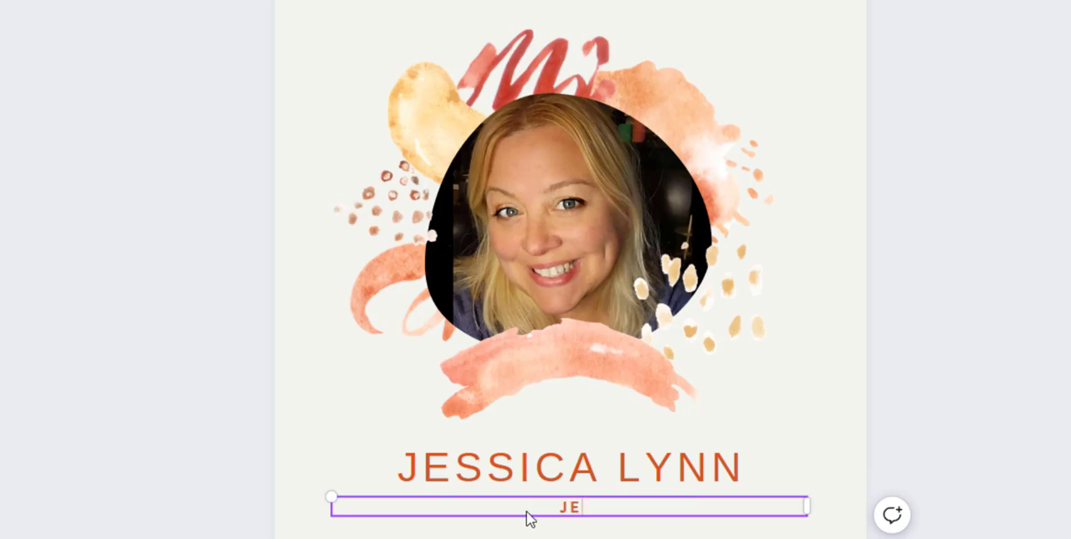
{"action": "type", "text": "SSICALYNNOR"}
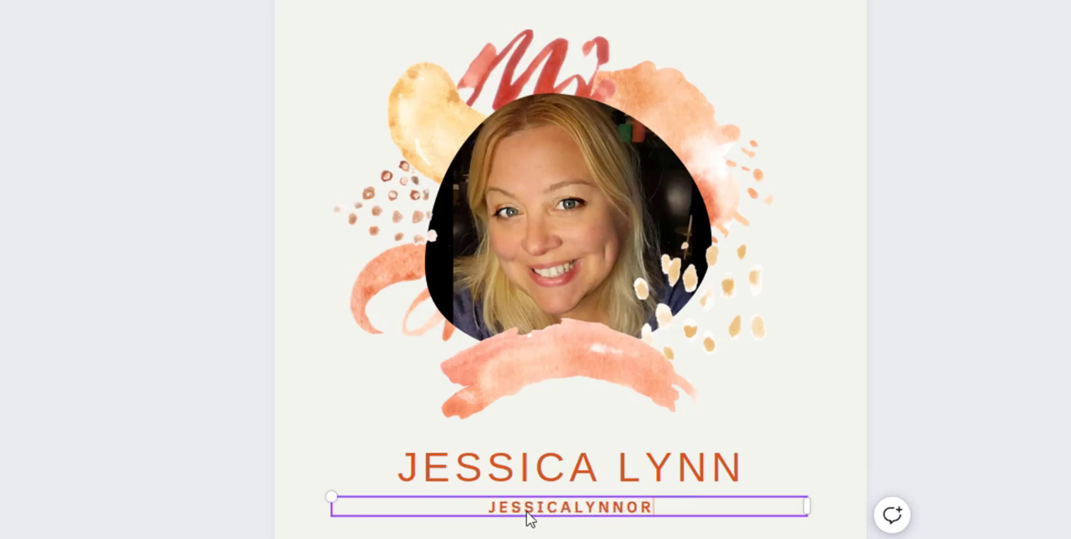
{"action": "type", "text": "IGINAL STUD"}
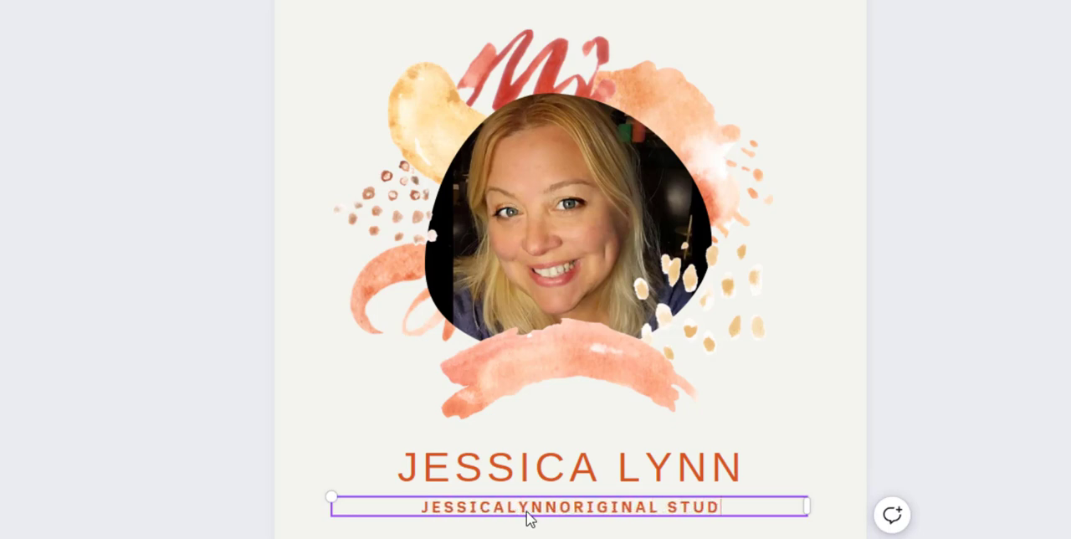
{"action": "type", "text": "IOS"}
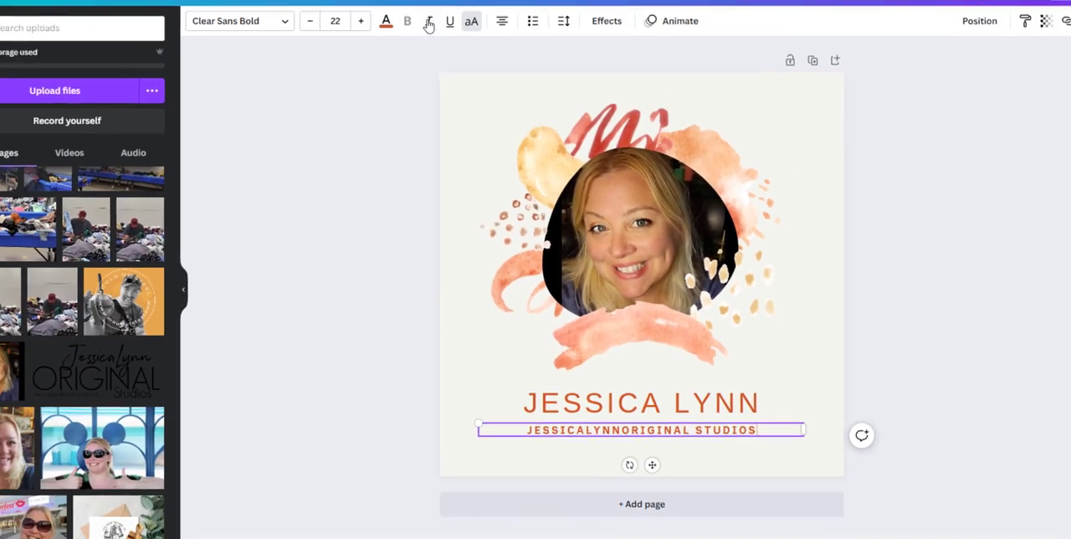
Step: Recolor the tagline rose red and the large name golden orange using the design's photo colors
{"action": "left_click", "coordinate": [385, 21]}
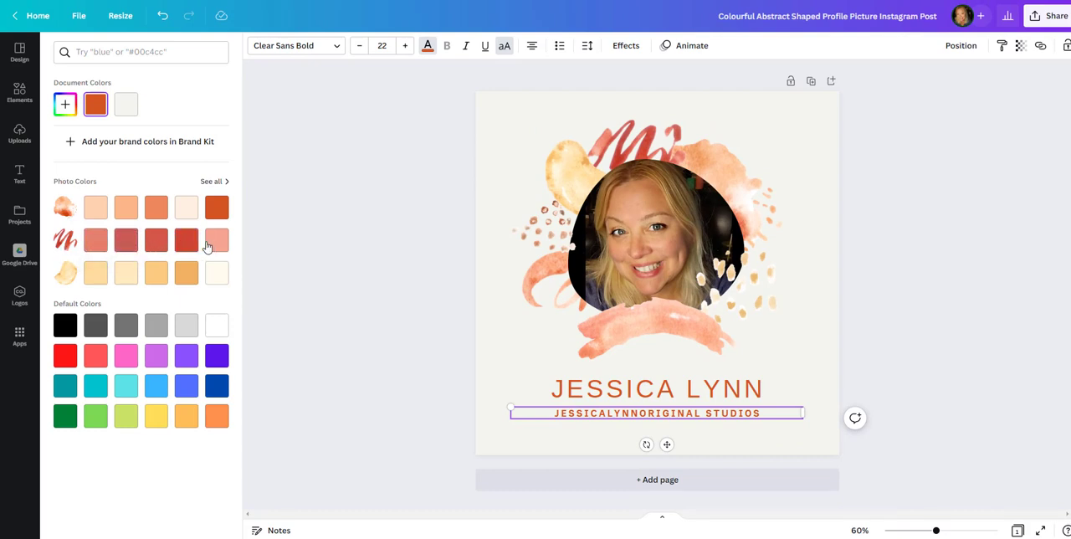
{"action": "left_click", "coordinate": [130, 248]}
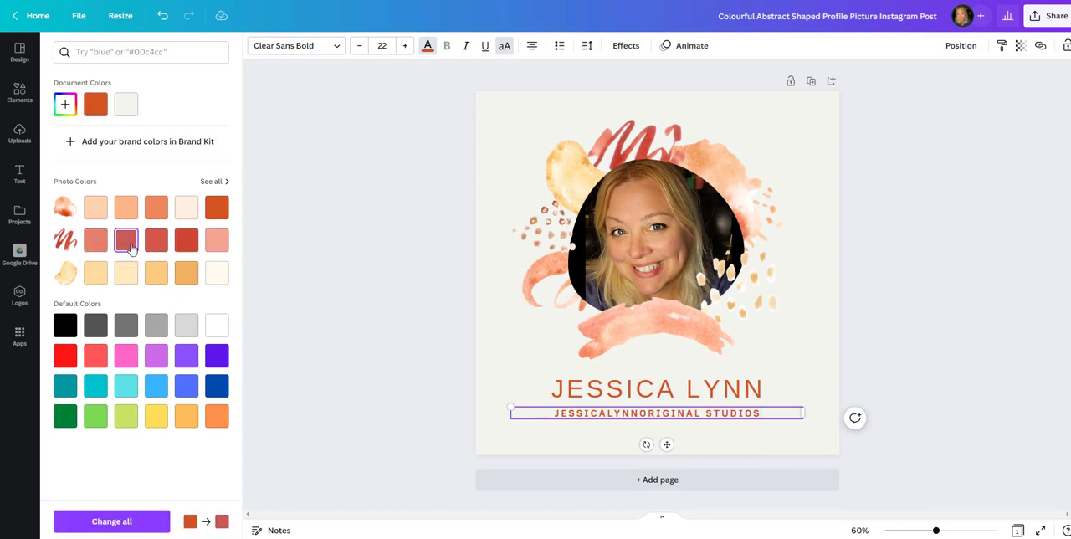
{"action": "left_click", "coordinate": [539, 389]}
{"action": "left_click", "coordinate": [184, 274]}
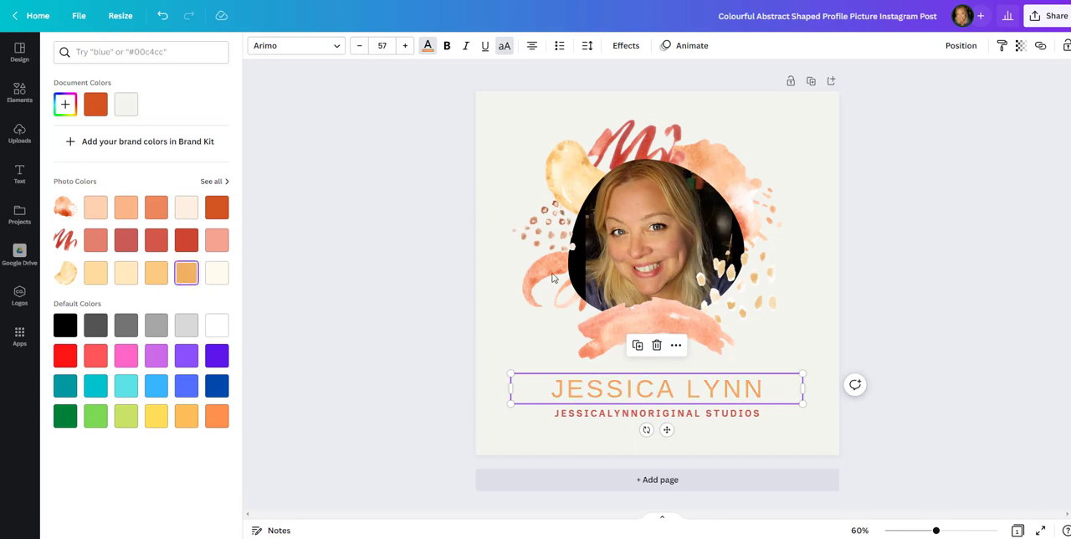
{"action": "left_click", "coordinate": [156, 272]}
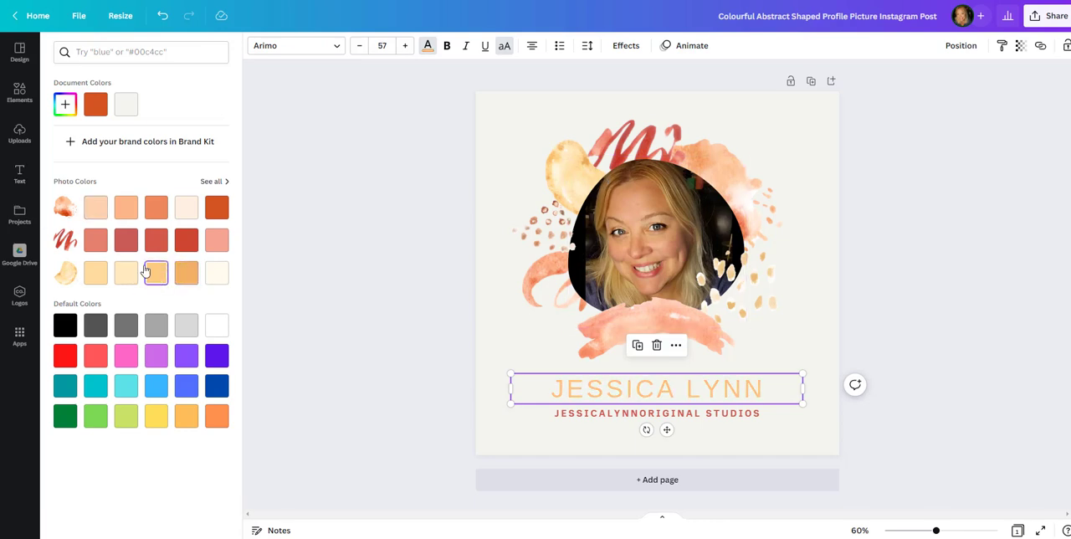
{"action": "left_click", "coordinate": [325, 310]}
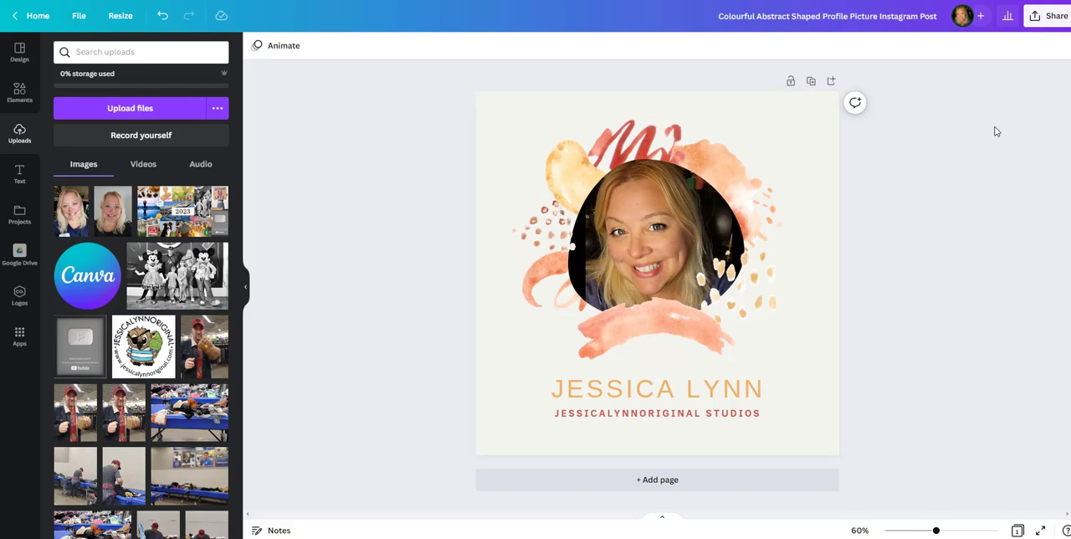
Step: Examine the design's social sharing destinations and its post scheduling calendar, and close the sharing options
{"action": "left_click", "coordinate": [1044, 18]}
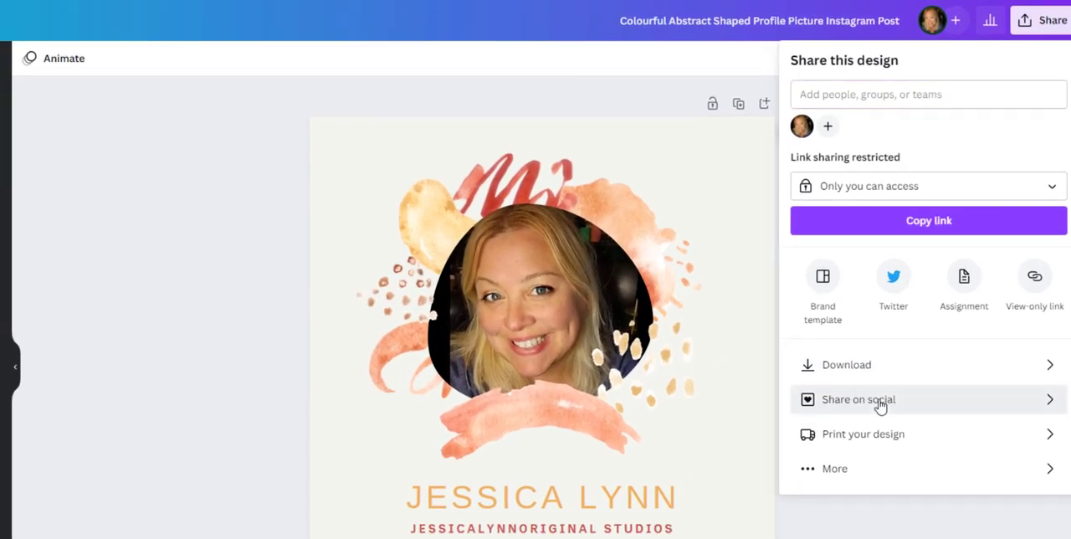
{"action": "left_click", "coordinate": [880, 405]}
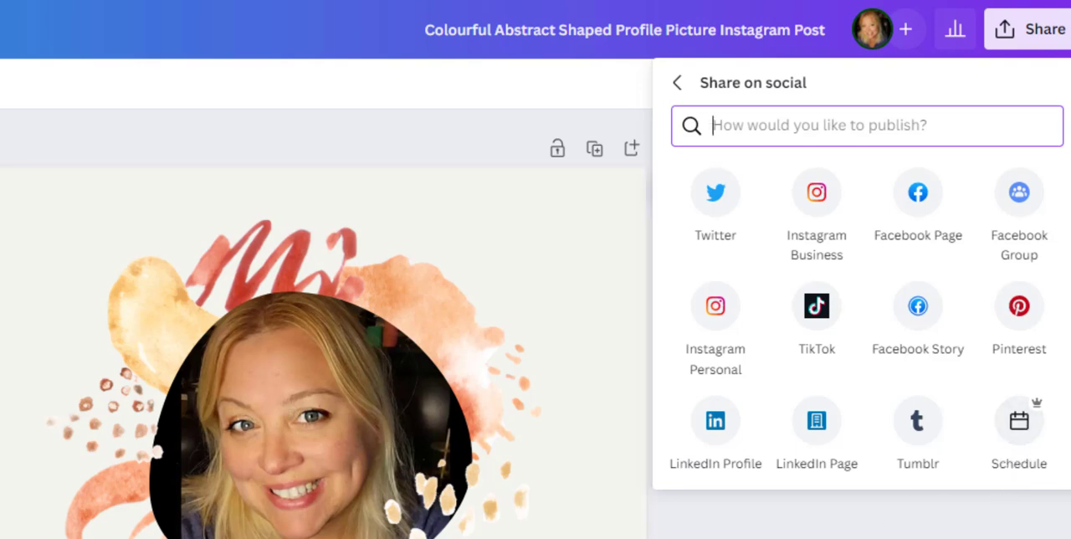
{"action": "left_click", "coordinate": [1014, 437]}
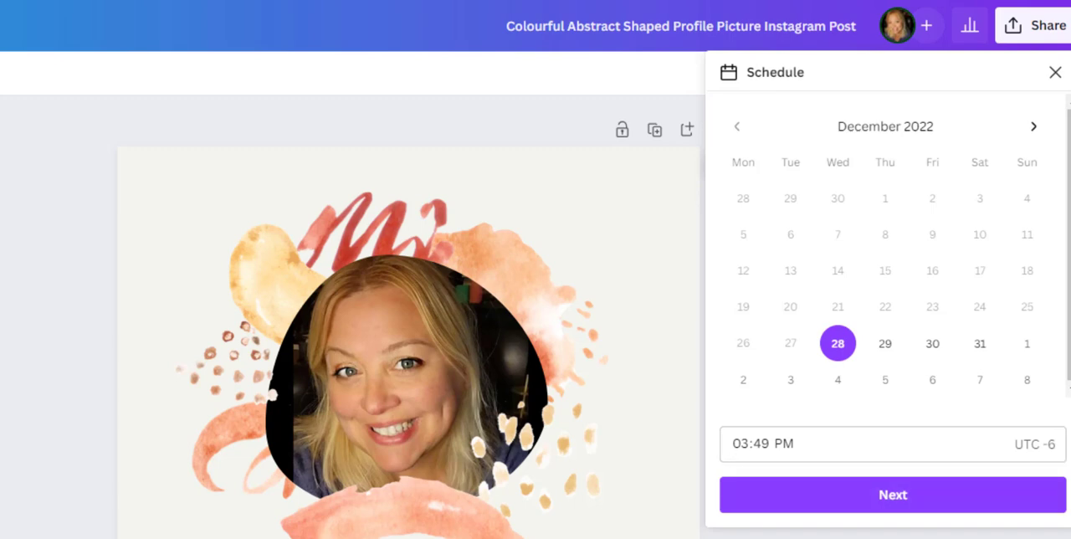
{"action": "left_click", "coordinate": [433, 316]}
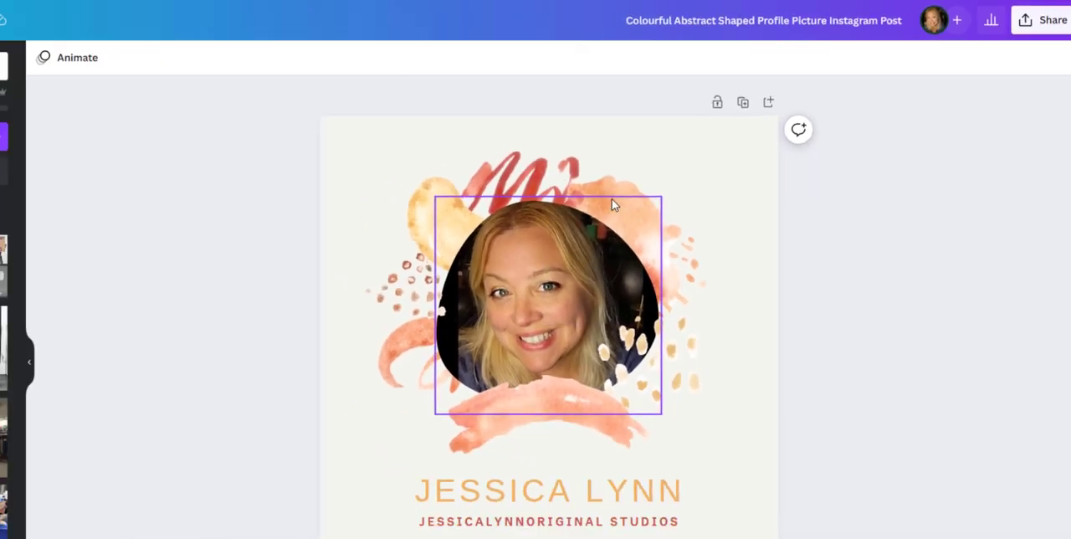